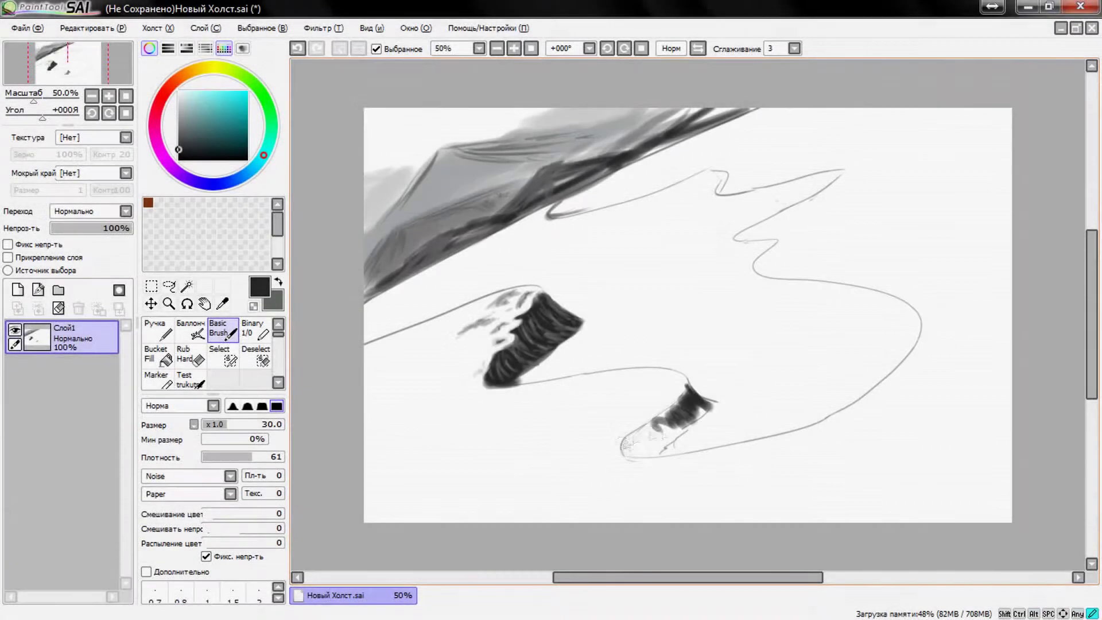
Darken the lower rock upward and soften its upper-right edge with white streaks
{"action": "mouse_move", "coordinate": [629, 454]}
{"action": "left_mouse_down"}
{"action": "mouse_move", "coordinate": [688, 407]}
{"action": "mouse_move", "coordinate": [683, 383]}
{"action": "mouse_move", "coordinate": [640, 430]}
{"action": "left_mouse_up"}
{"action": "left_click_drag", "start_coordinate": [671, 384], "coordinate": [614, 426]}
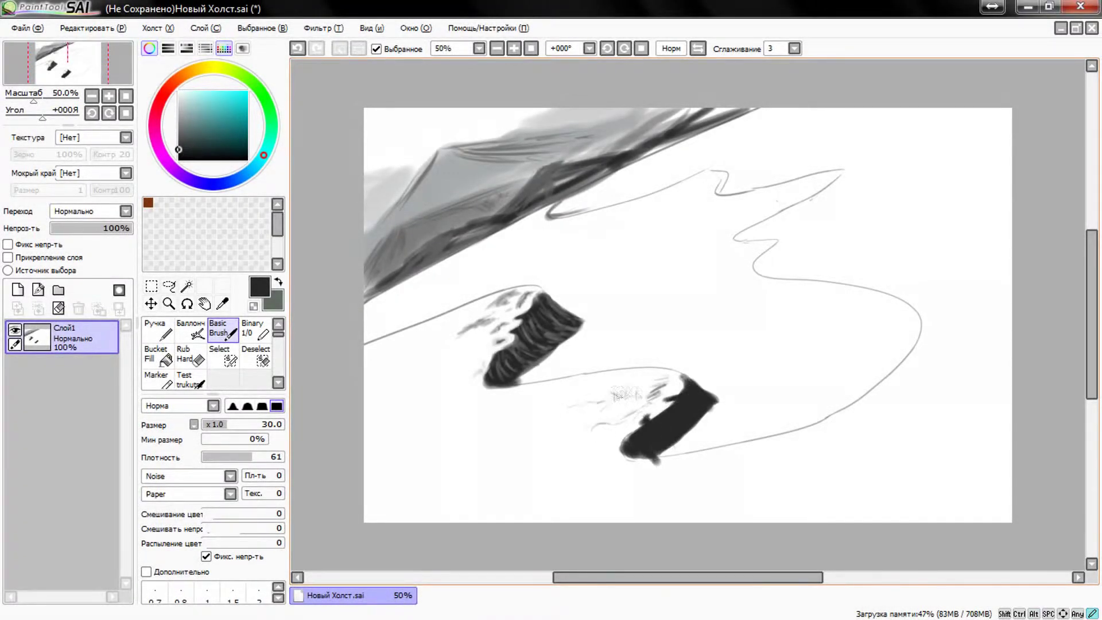
{"action": "left_click", "coordinate": [593, 430], "text": "alt"}
{"action": "mouse_move", "coordinate": [689, 382]}
{"action": "left_mouse_down"}
{"action": "mouse_move", "coordinate": [718, 399]}
{"action": "mouse_move", "coordinate": [694, 382]}
{"action": "mouse_move", "coordinate": [703, 427]}
{"action": "mouse_move", "coordinate": [634, 447]}
{"action": "left_mouse_up"}
{"action": "left_click", "coordinate": [689, 407], "text": "alt"}
{"action": "left_click", "coordinate": [697, 425], "text": "alt"}
Shade the lower rock with dark grey and add small white snow strokes beside the upper rock
{"action": "left_click", "coordinate": [660, 431], "text": "alt"}
{"action": "left_click", "coordinate": [666, 407], "text": "alt"}
{"action": "mouse_move", "coordinate": [660, 390]}
{"action": "left_mouse_down"}
{"action": "mouse_move", "coordinate": [610, 400]}
{"action": "mouse_move", "coordinate": [616, 453]}
{"action": "mouse_move", "coordinate": [660, 410]}
{"action": "left_mouse_up"}
{"action": "left_click", "coordinate": [636, 393], "text": "alt"}
{"action": "key", "text": "bracketleft"}
{"action": "key", "text": "bracketleft"}
{"action": "key", "text": "bracketleft"}
{"action": "left_click_drag", "start_coordinate": [481, 392], "coordinate": [503, 394]}
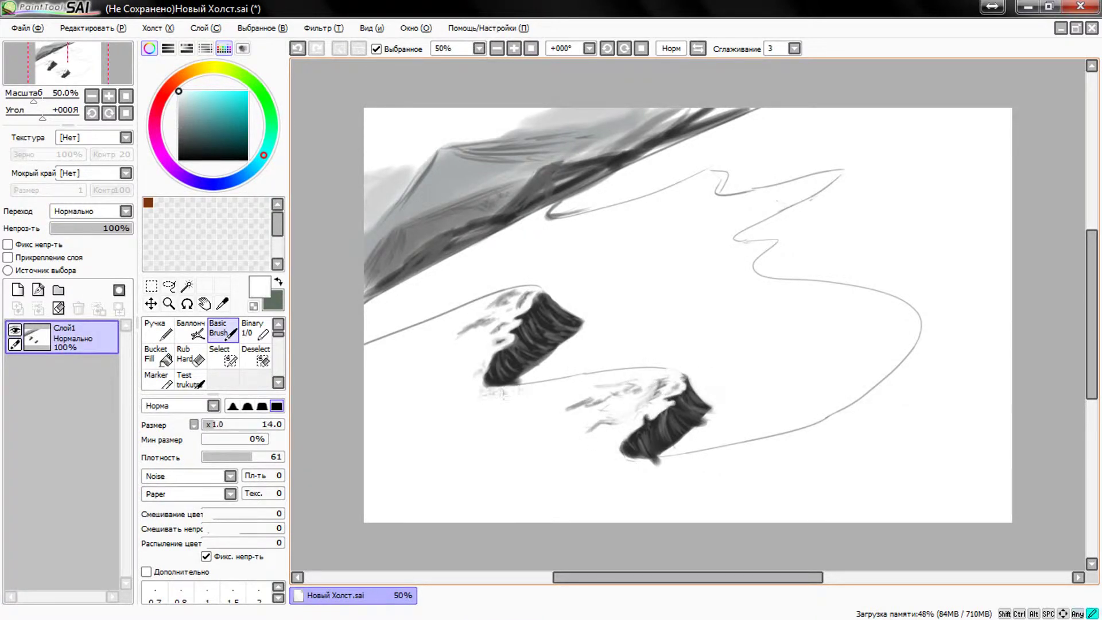
Paint a first large light-blue river stroke beneath the mountain on the left
{"action": "left_click", "coordinate": [250, 170]}
{"action": "left_click", "coordinate": [209, 101]}
{"action": "key", "text": "bracketright"}
{"action": "key", "text": "bracketright"}
{"action": "key", "text": "bracketright"}
{"action": "mouse_move", "coordinate": [370, 335]}
{"action": "left_mouse_down"}
{"action": "mouse_move", "coordinate": [481, 284]}
{"action": "mouse_move", "coordinate": [551, 232]}
{"action": "left_mouse_up"}
Extend the blue river beneath the mountain, around the upper rock and between both rocks
{"action": "mouse_move", "coordinate": [499, 259]}
{"action": "left_mouse_down"}
{"action": "mouse_move", "coordinate": [568, 201]}
{"action": "mouse_move", "coordinate": [688, 183]}
{"action": "left_mouse_up"}
{"action": "left_click_drag", "start_coordinate": [550, 224], "coordinate": [709, 172]}
{"action": "mouse_move", "coordinate": [585, 230]}
{"action": "left_mouse_down"}
{"action": "mouse_move", "coordinate": [574, 282]}
{"action": "mouse_move", "coordinate": [717, 181]}
{"action": "left_mouse_up"}
{"action": "left_click_drag", "start_coordinate": [648, 229], "coordinate": [852, 169]}
{"action": "left_click_drag", "start_coordinate": [780, 190], "coordinate": [523, 382]}
{"action": "left_click_drag", "start_coordinate": [568, 276], "coordinate": [591, 327]}
{"action": "left_click_drag", "start_coordinate": [540, 370], "coordinate": [706, 319]}
{"action": "mouse_move", "coordinate": [582, 373]}
{"action": "left_mouse_down"}
{"action": "mouse_move", "coordinate": [720, 442]}
{"action": "mouse_move", "coordinate": [844, 402]}
{"action": "left_mouse_up"}
With a much larger brush, fill the remaining white so the river becomes one blue area
{"action": "key", "text": "bracketright"}
{"action": "key", "text": "bracketright"}
{"action": "key", "text": "bracketright"}
{"action": "mouse_move", "coordinate": [711, 430]}
{"action": "left_mouse_down"}
{"action": "mouse_move", "coordinate": [918, 321]}
{"action": "mouse_move", "coordinate": [883, 310]}
{"action": "mouse_move", "coordinate": [918, 373]}
{"action": "left_mouse_up"}
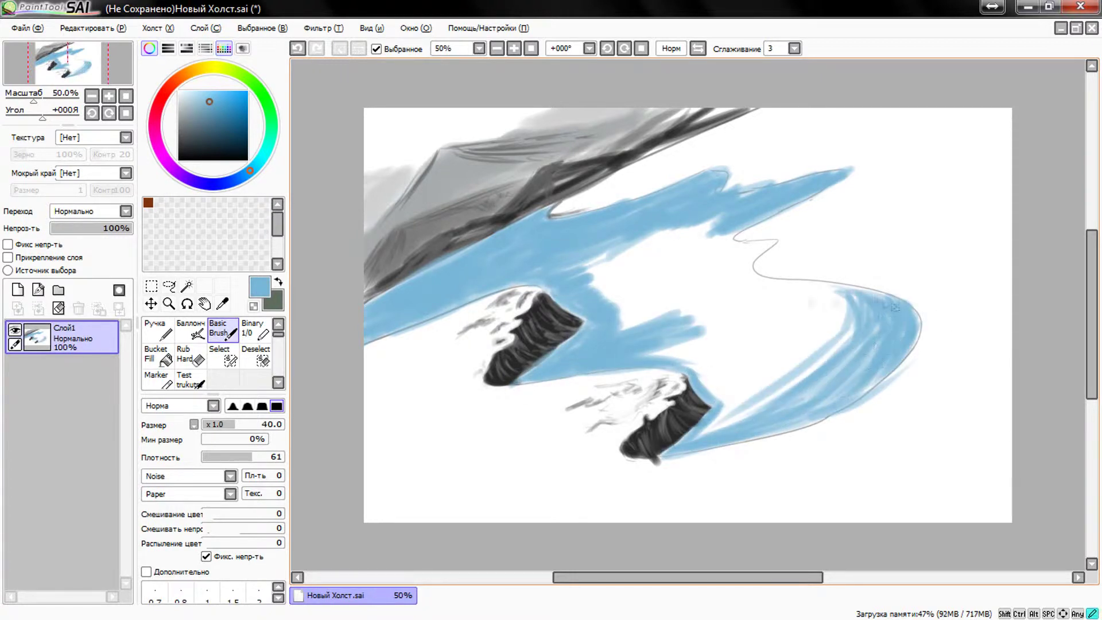
{"action": "left_click_drag", "start_coordinate": [568, 270], "coordinate": [689, 230]}
{"action": "mouse_move", "coordinate": [609, 229]}
{"action": "left_mouse_down"}
{"action": "mouse_move", "coordinate": [769, 402]}
{"action": "mouse_move", "coordinate": [837, 241]}
{"action": "left_mouse_up"}
{"action": "left_click_drag", "start_coordinate": [734, 241], "coordinate": [689, 396]}
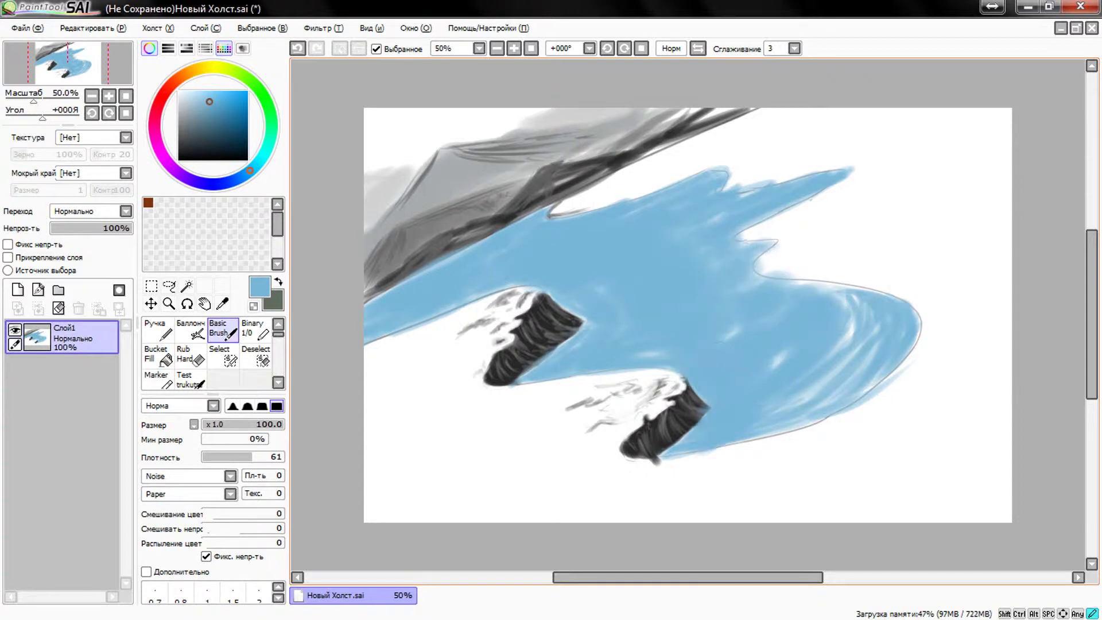
{"action": "left_click_drag", "start_coordinate": [775, 361], "coordinate": [723, 189]}
Brush pale white highlight streaks across the blue water
{"action": "left_click", "coordinate": [178, 90]}
{"action": "left_click_drag", "start_coordinate": [406, 304], "coordinate": [556, 230]}
{"action": "left_click_drag", "start_coordinate": [626, 270], "coordinate": [738, 213]}
{"action": "left_click_drag", "start_coordinate": [590, 356], "coordinate": [716, 289]}
{"action": "left_click_drag", "start_coordinate": [369, 321], "coordinate": [504, 241]}
{"action": "mouse_move", "coordinate": [520, 275]}
{"action": "left_mouse_down"}
{"action": "mouse_move", "coordinate": [654, 217]}
{"action": "mouse_move", "coordinate": [758, 203]}
{"action": "left_mouse_up"}
{"action": "left_click_drag", "start_coordinate": [640, 322], "coordinate": [710, 284]}
{"action": "left_click_drag", "start_coordinate": [653, 355], "coordinate": [724, 326]}
{"action": "left_click_drag", "start_coordinate": [691, 443], "coordinate": [794, 388]}
{"action": "mouse_move", "coordinate": [758, 386]}
{"action": "left_mouse_down"}
{"action": "mouse_move", "coordinate": [828, 339]}
{"action": "mouse_move", "coordinate": [815, 396]}
{"action": "left_mouse_up"}
Cover the streaks on the river's right lobe with sampled blue, then add small white highlights
{"action": "left_click", "coordinate": [824, 314], "text": "alt"}
{"action": "left_click_drag", "start_coordinate": [875, 333], "coordinate": [746, 441]}
{"action": "mouse_move", "coordinate": [746, 276]}
{"action": "left_mouse_down"}
{"action": "mouse_move", "coordinate": [860, 290]}
{"action": "mouse_move", "coordinate": [918, 396]}
{"action": "left_mouse_up"}
{"action": "left_click_drag", "start_coordinate": [867, 401], "coordinate": [717, 447]}
{"action": "left_click", "coordinate": [179, 91]}
{"action": "left_click_drag", "start_coordinate": [206, 456], "coordinate": [259, 456]}
{"action": "left_click_drag", "start_coordinate": [231, 424], "coordinate": [224, 424]}
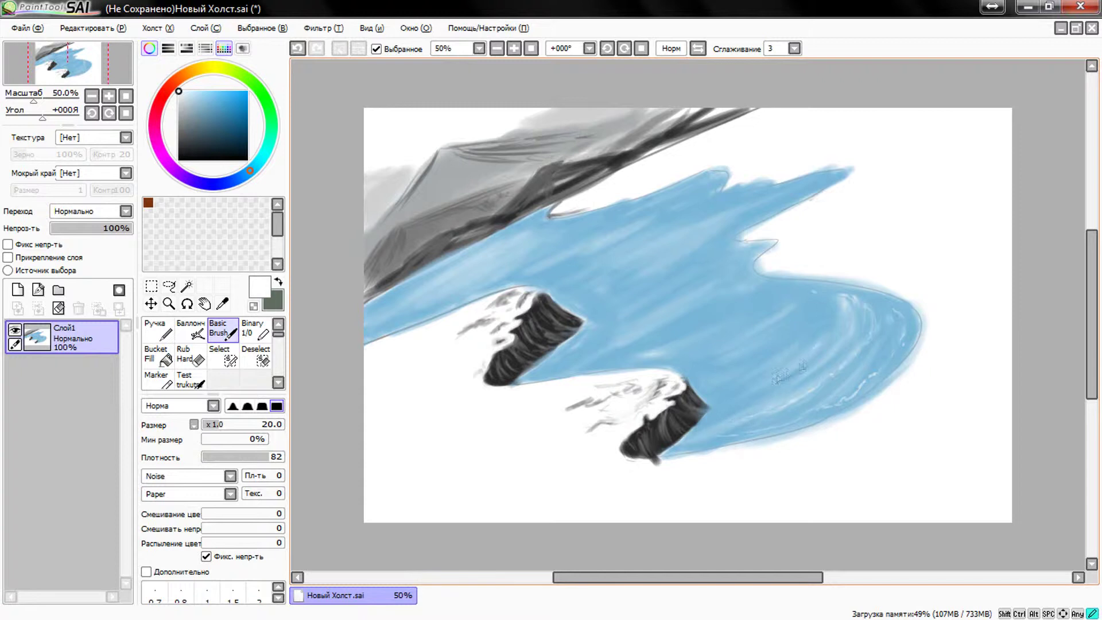
Add faint white strokes across the river, undoing one overly long stroke
{"action": "mouse_move", "coordinate": [224, 424]}
{"action": "left_mouse_down"}
{"action": "mouse_move", "coordinate": [235, 424]}
{"action": "mouse_move", "coordinate": [250, 456]}
{"action": "left_mouse_up"}
{"action": "left_click_drag", "start_coordinate": [682, 333], "coordinate": [591, 236]}
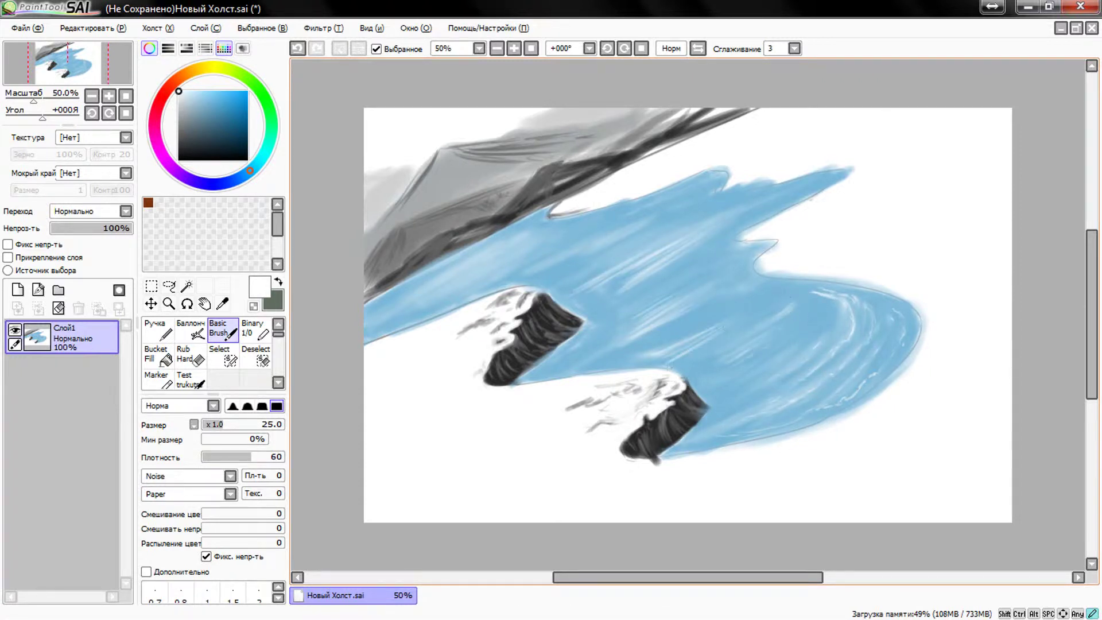
{"action": "left_click_drag", "start_coordinate": [763, 351], "coordinate": [791, 306]}
{"action": "left_click_drag", "start_coordinate": [373, 318], "coordinate": [476, 258]}
{"action": "mouse_move", "coordinate": [408, 310]}
{"action": "left_mouse_down"}
{"action": "mouse_move", "coordinate": [500, 256]}
{"action": "mouse_move", "coordinate": [783, 198]}
{"action": "left_mouse_up"}
{"action": "key", "text": "ctrl+z"}
{"action": "left_click_drag", "start_coordinate": [608, 230], "coordinate": [683, 214]}
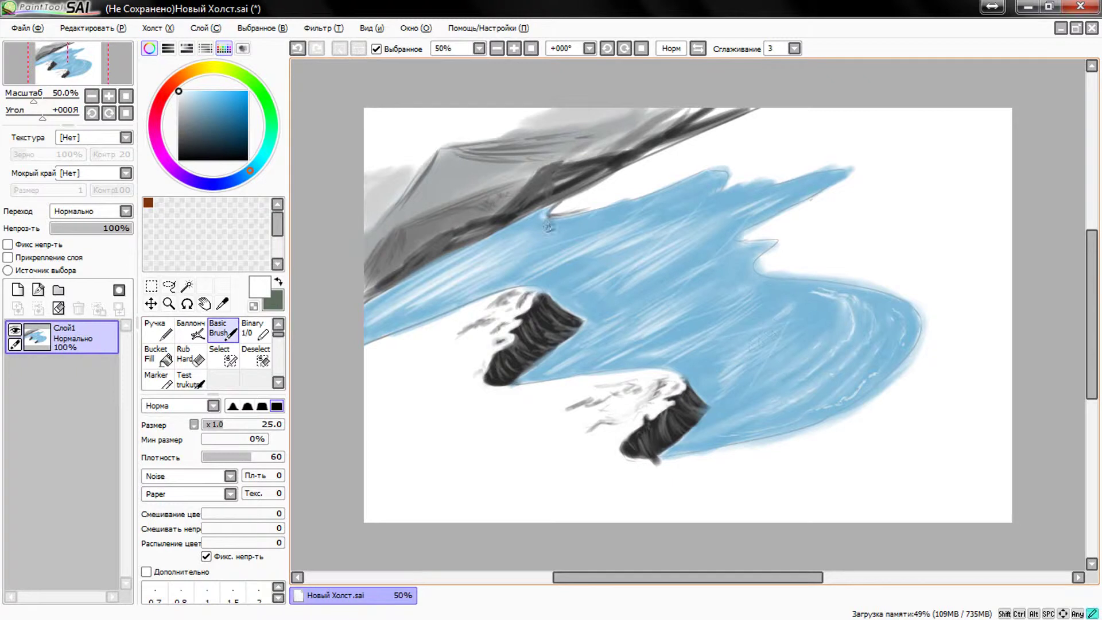
Dab small dark grey rocks poking out of the water with a smaller brush
{"action": "key", "text": "["}
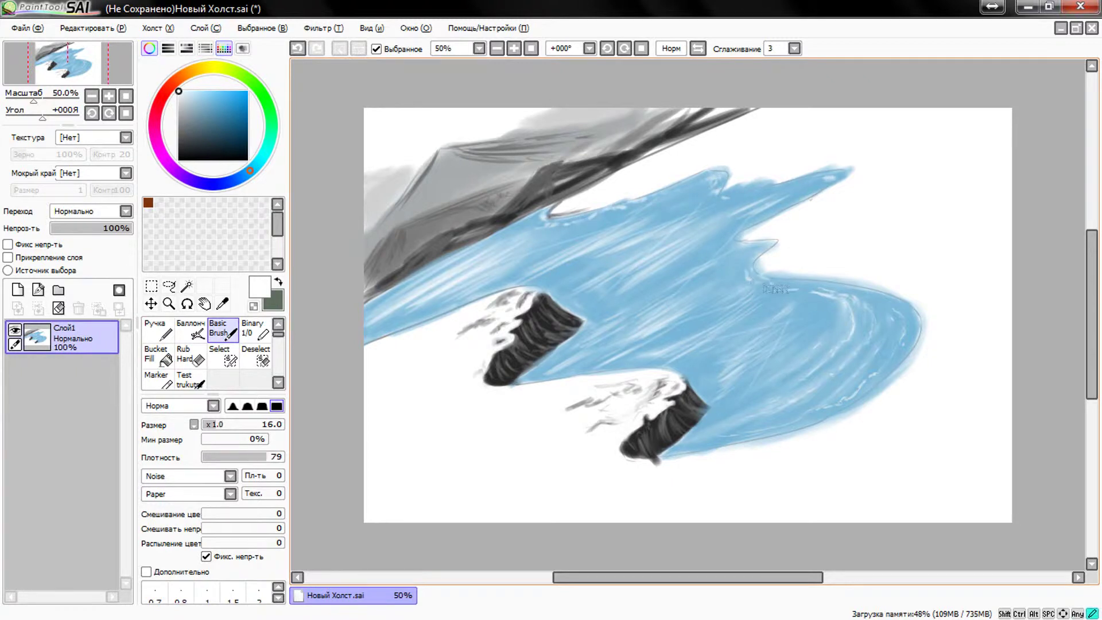
{"action": "left_click", "coordinate": [621, 415], "text": "alt"}
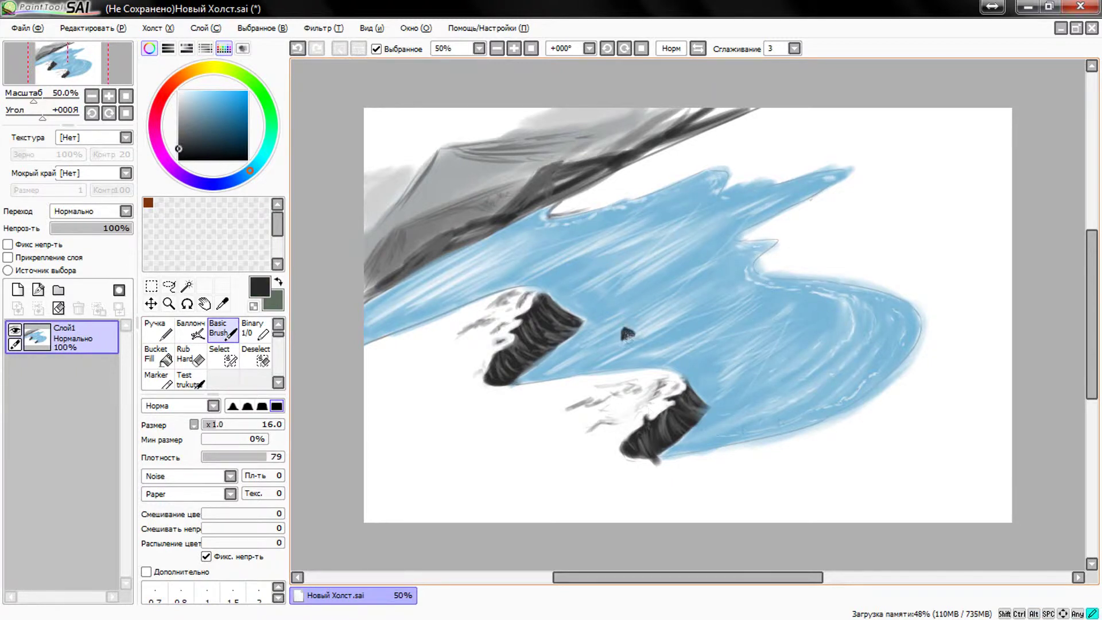
{"action": "left_click_drag", "start_coordinate": [803, 301], "coordinate": [815, 316]}
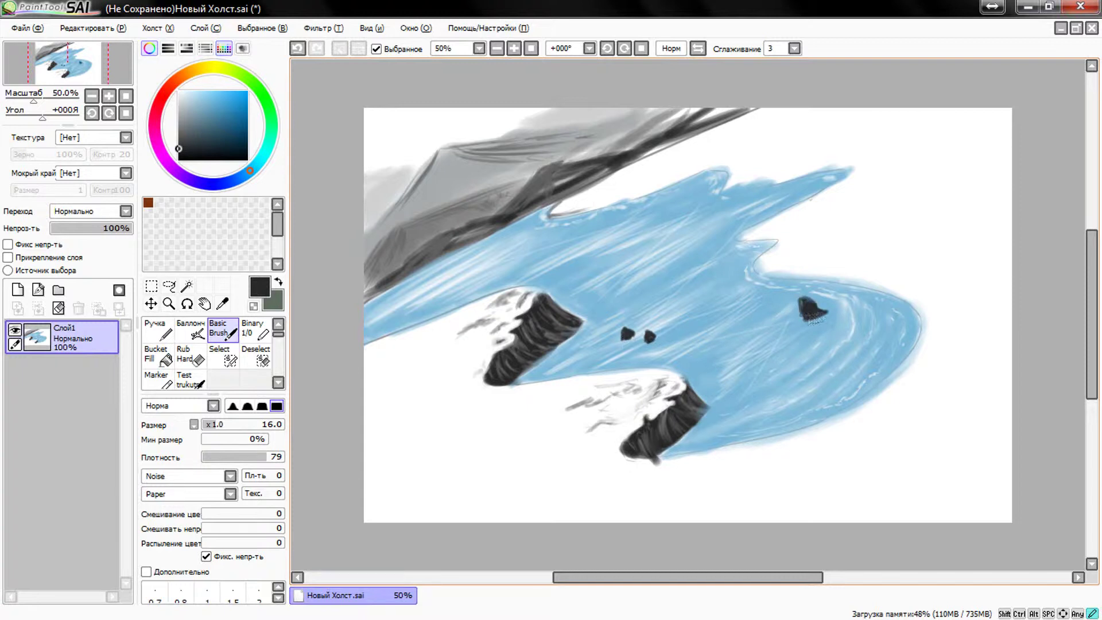
{"action": "left_click", "coordinate": [829, 315], "text": "alt"}
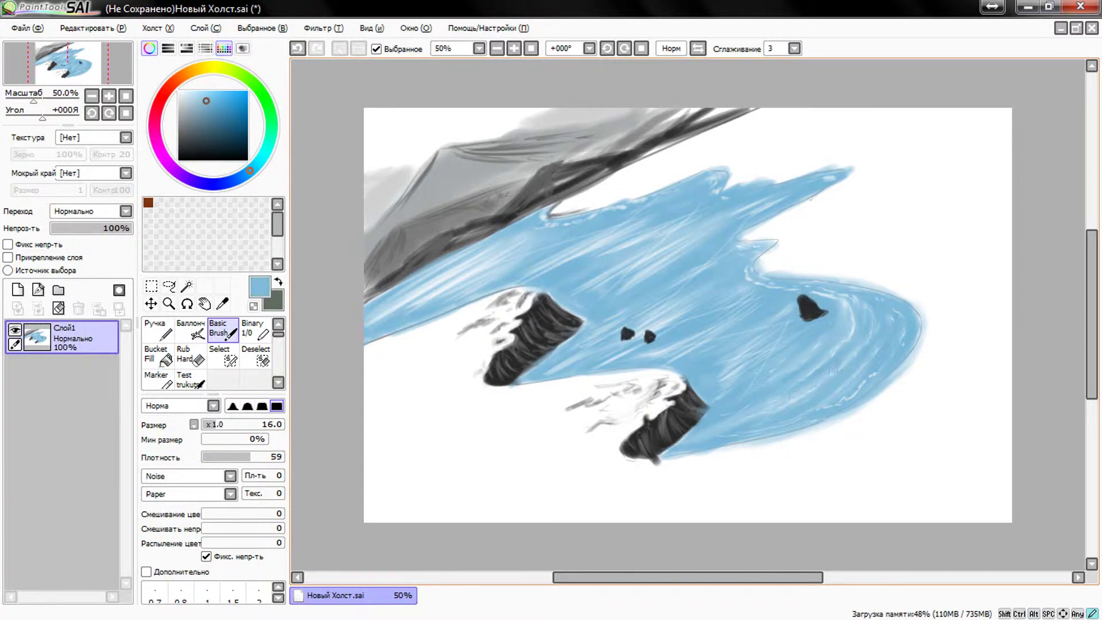
Paint darker blue-grey curved ripples along the river's right-hand bend
{"action": "left_click", "coordinate": [831, 365], "text": "alt"}
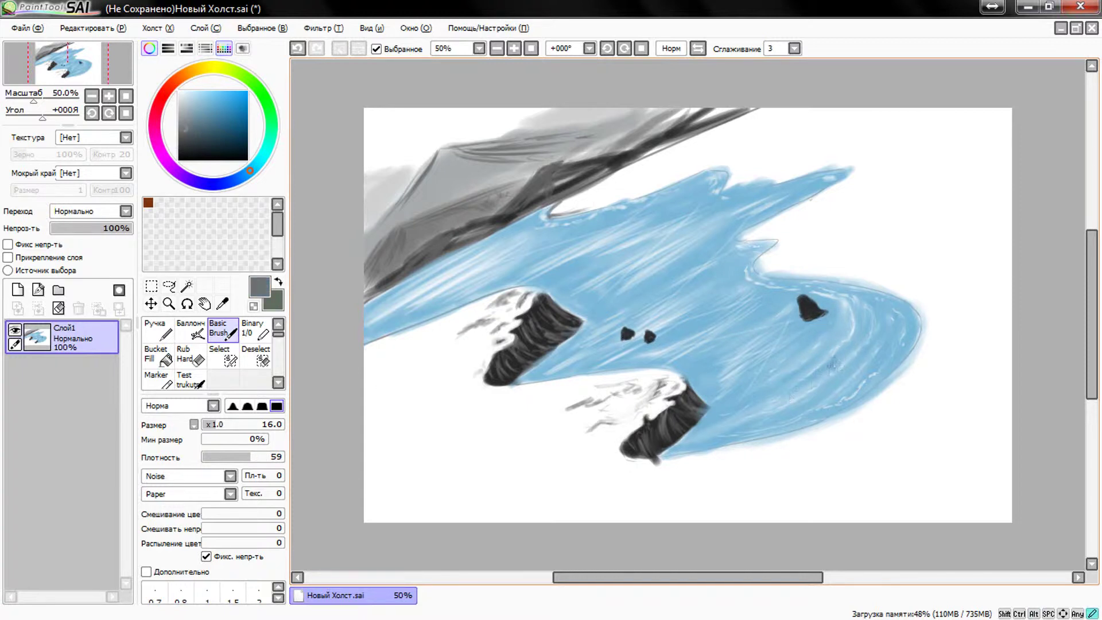
{"action": "left_click", "coordinate": [918, 345], "text": "alt"}
{"action": "left_click", "coordinate": [847, 349], "text": "alt"}
{"action": "key", "text": "bracketright"}
{"action": "key", "text": "bracketright"}
{"action": "key", "text": "bracketright"}
{"action": "mouse_move", "coordinate": [843, 307]}
{"action": "left_mouse_down"}
{"action": "mouse_move", "coordinate": [872, 364]}
{"action": "mouse_move", "coordinate": [795, 410]}
{"action": "left_mouse_up"}
{"action": "mouse_move", "coordinate": [893, 356]}
{"action": "left_mouse_down"}
{"action": "mouse_move", "coordinate": [835, 416]}
{"action": "mouse_move", "coordinate": [735, 428]}
{"action": "left_mouse_up"}
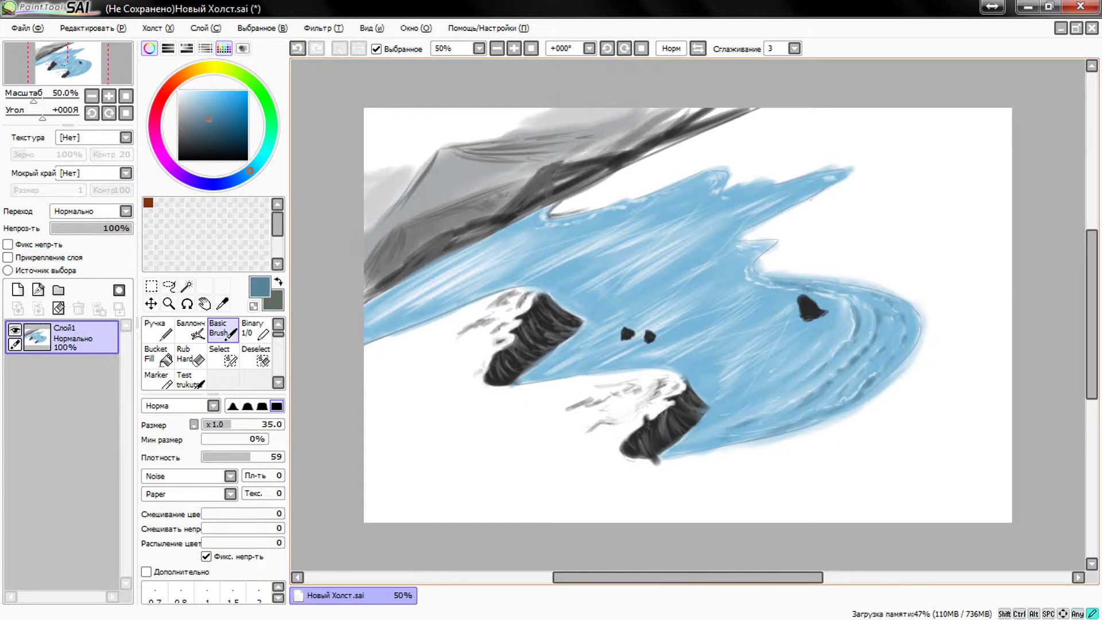
{"action": "left_click_drag", "start_coordinate": [857, 322], "coordinate": [918, 373]}
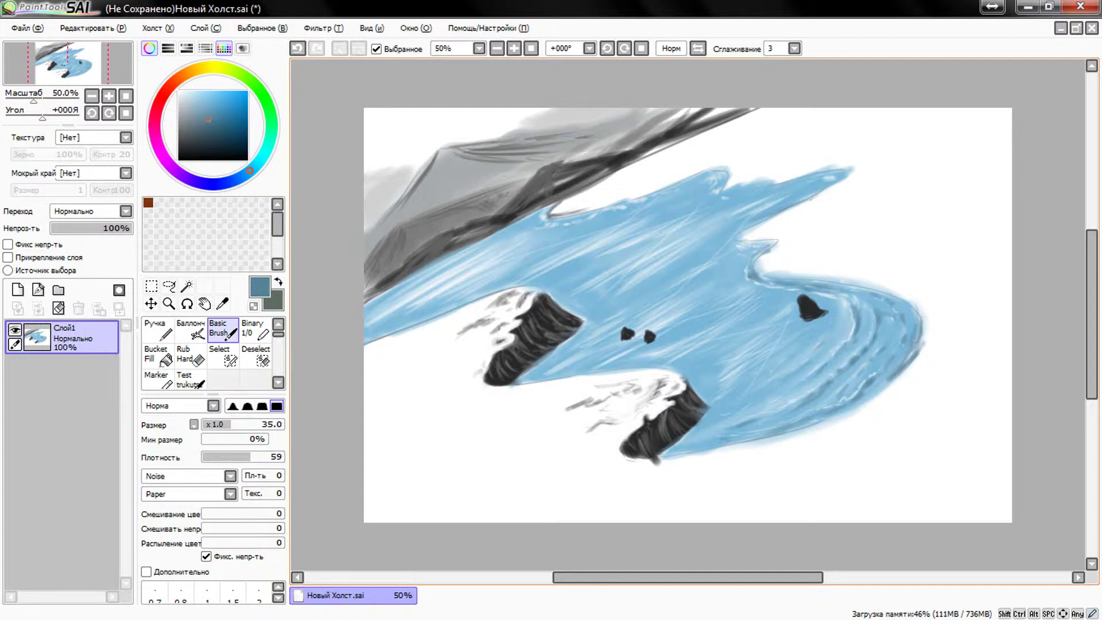
Return to white paint with a smaller brush and more solid strokes
{"action": "left_click", "coordinate": [964, 321], "text": "alt"}
{"action": "left_click", "coordinate": [225, 457]}
{"action": "left_click", "coordinate": [631, 298], "text": "alt"}
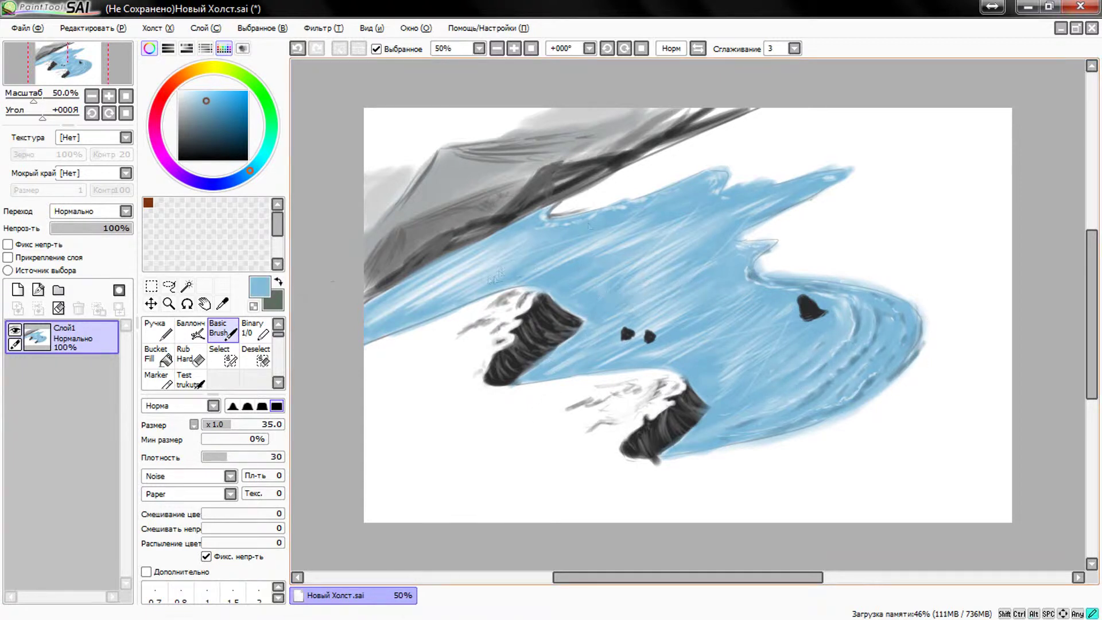
{"action": "left_click", "coordinate": [178, 92]}
{"action": "left_click", "coordinate": [218, 423]}
{"action": "left_click", "coordinate": [261, 456]}
Paint white foam beside the left river rock and faint white streaks across the water
{"action": "key", "text": "bracketleft"}
{"action": "key", "text": "bracketleft"}
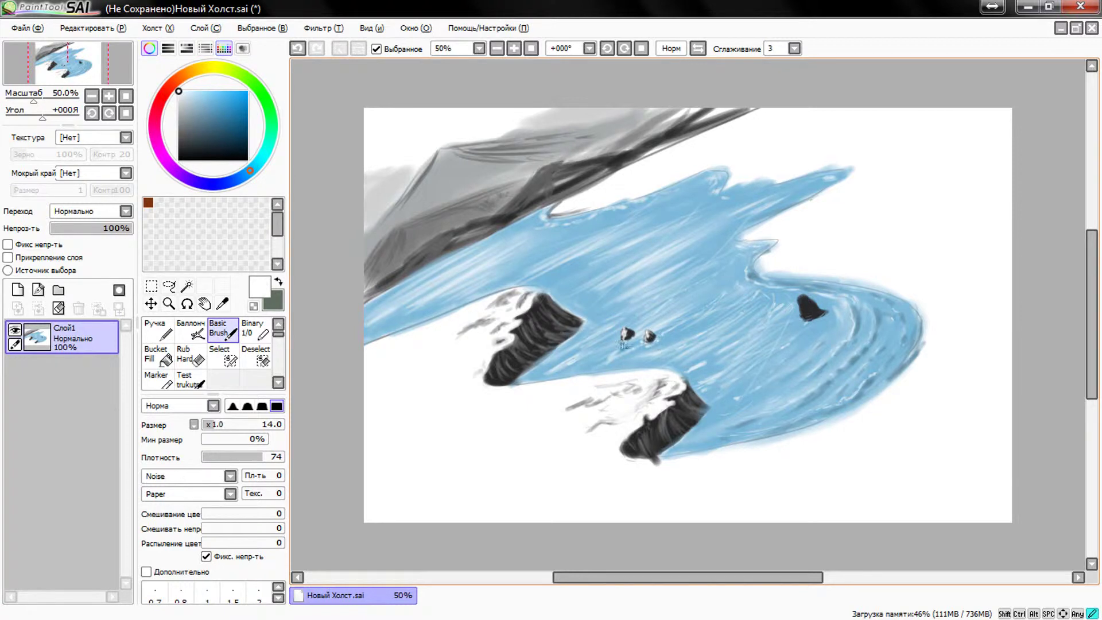
{"action": "left_click", "coordinate": [821, 325], "text": "ctrl"}
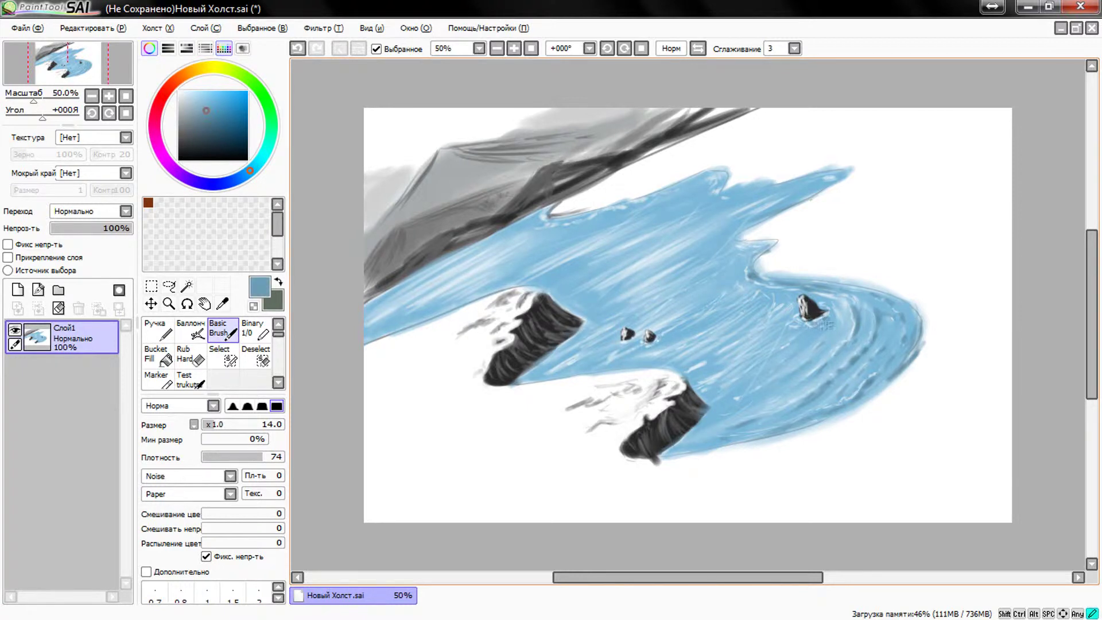
{"action": "left_click", "coordinate": [699, 373], "text": "ctrl"}
{"action": "left_click_drag", "start_coordinate": [585, 269], "coordinate": [554, 290]}
{"action": "left_click", "coordinate": [245, 456]}
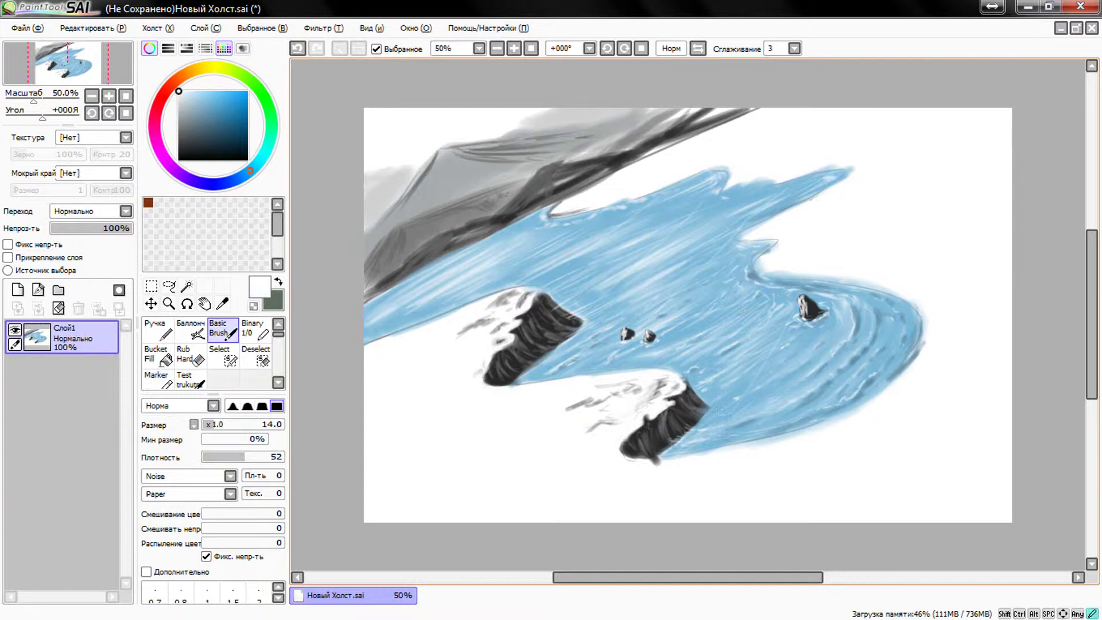
{"action": "left_click", "coordinate": [230, 424]}
{"action": "left_click", "coordinate": [217, 456]}
{"action": "left_click_drag", "start_coordinate": [447, 281], "coordinate": [711, 216]}
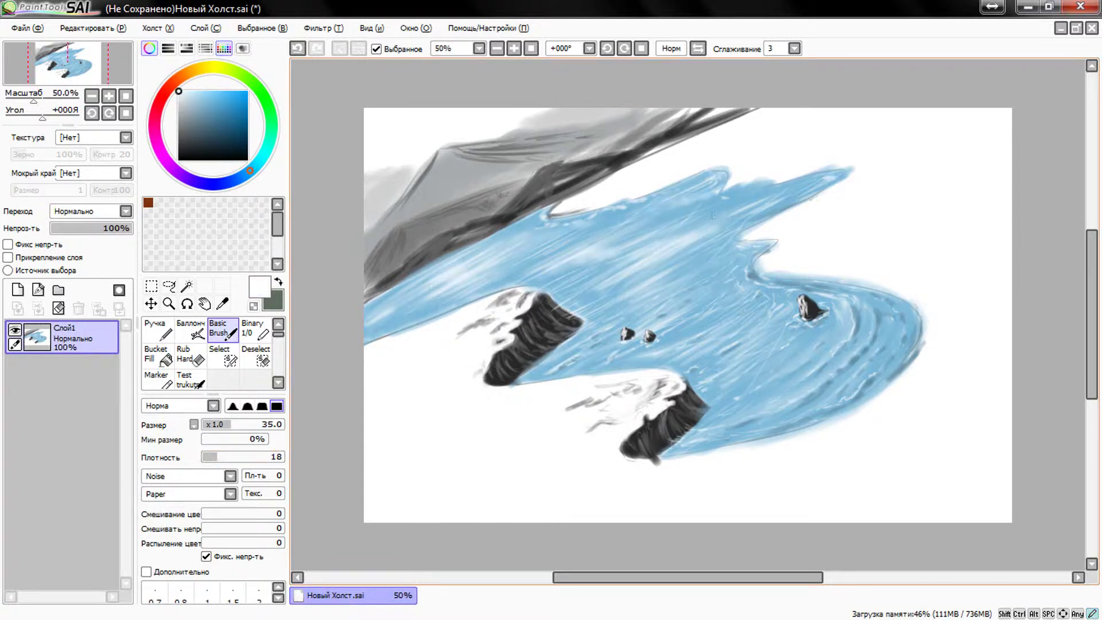
Add thin dark grey and light bluish-grey strokes along the mountain ridge
{"action": "left_click", "coordinate": [585, 307], "text": "alt"}
{"action": "key", "text": "bracketleft"}
{"action": "key", "text": "bracketleft"}
{"action": "key", "text": "bracketleft"}
{"action": "left_click_drag", "start_coordinate": [599, 143], "coordinate": [439, 152]}
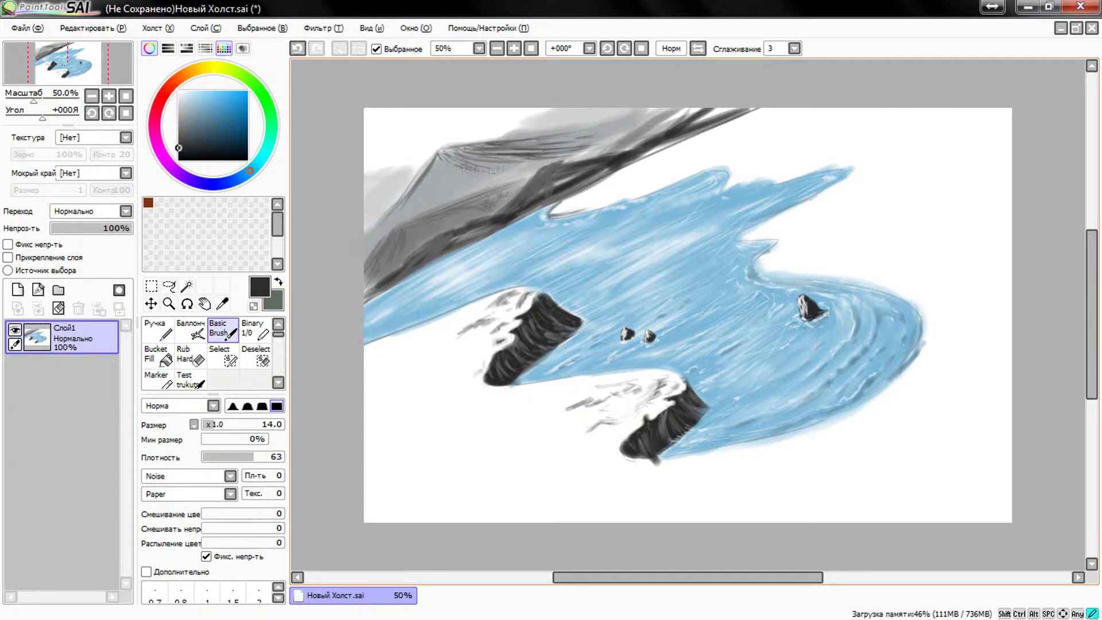
{"action": "left_click", "coordinate": [376, 186], "text": "alt"}
{"action": "mouse_move", "coordinate": [553, 149]}
{"action": "left_mouse_down"}
{"action": "mouse_move", "coordinate": [460, 159]}
{"action": "mouse_move", "coordinate": [465, 152]}
{"action": "left_mouse_up"}
Paint lighter grey highlight strokes down the mountain's left edge and ridge
{"action": "left_click", "coordinate": [378, 167], "text": "alt"}
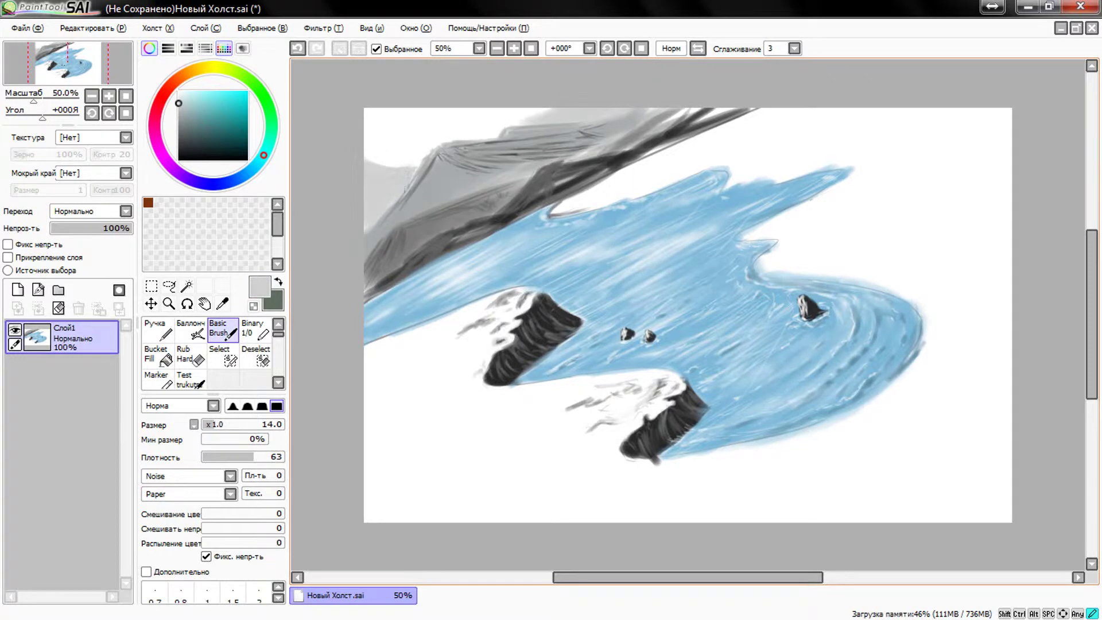
{"action": "left_click", "coordinate": [376, 170], "text": "alt"}
{"action": "mouse_move", "coordinate": [396, 163]}
{"action": "left_mouse_down"}
{"action": "mouse_move", "coordinate": [376, 215]}
{"action": "mouse_move", "coordinate": [453, 150]}
{"action": "mouse_move", "coordinate": [502, 145]}
{"action": "mouse_move", "coordinate": [373, 207]}
{"action": "left_mouse_up"}
{"action": "left_click", "coordinate": [395, 215], "text": "alt"}
{"action": "left_click", "coordinate": [450, 152], "text": "alt"}
{"action": "left_click", "coordinate": [430, 161], "text": "alt"}
{"action": "left_click_drag", "start_coordinate": [390, 195], "coordinate": [378, 275]}
Hatch light grey strokes across the mountain slopes and dark ridge
{"action": "mouse_move", "coordinate": [436, 218]}
{"action": "left_mouse_down"}
{"action": "mouse_move", "coordinate": [399, 261]}
{"action": "mouse_move", "coordinate": [372, 269]}
{"action": "mouse_move", "coordinate": [366, 290]}
{"action": "mouse_move", "coordinate": [465, 231]}
{"action": "mouse_move", "coordinate": [436, 204]}
{"action": "mouse_move", "coordinate": [552, 178]}
{"action": "mouse_move", "coordinate": [525, 206]}
{"action": "left_mouse_up"}
{"action": "left_click_drag", "start_coordinate": [563, 166], "coordinate": [535, 179]}
{"action": "left_click_drag", "start_coordinate": [648, 138], "coordinate": [614, 171]}
{"action": "left_click_drag", "start_coordinate": [577, 187], "coordinate": [499, 230]}
{"action": "mouse_move", "coordinate": [456, 153]}
{"action": "left_mouse_down"}
{"action": "mouse_move", "coordinate": [414, 215]}
{"action": "mouse_move", "coordinate": [365, 252]}
{"action": "left_mouse_up"}
{"action": "left_click_drag", "start_coordinate": [574, 147], "coordinate": [511, 158]}
{"action": "left_click_drag", "start_coordinate": [660, 108], "coordinate": [596, 159]}
Paint white snowy highlights along the ridge top
{"action": "left_click", "coordinate": [718, 114], "text": "alt"}
{"action": "left_click_drag", "start_coordinate": [706, 109], "coordinate": [631, 160]}
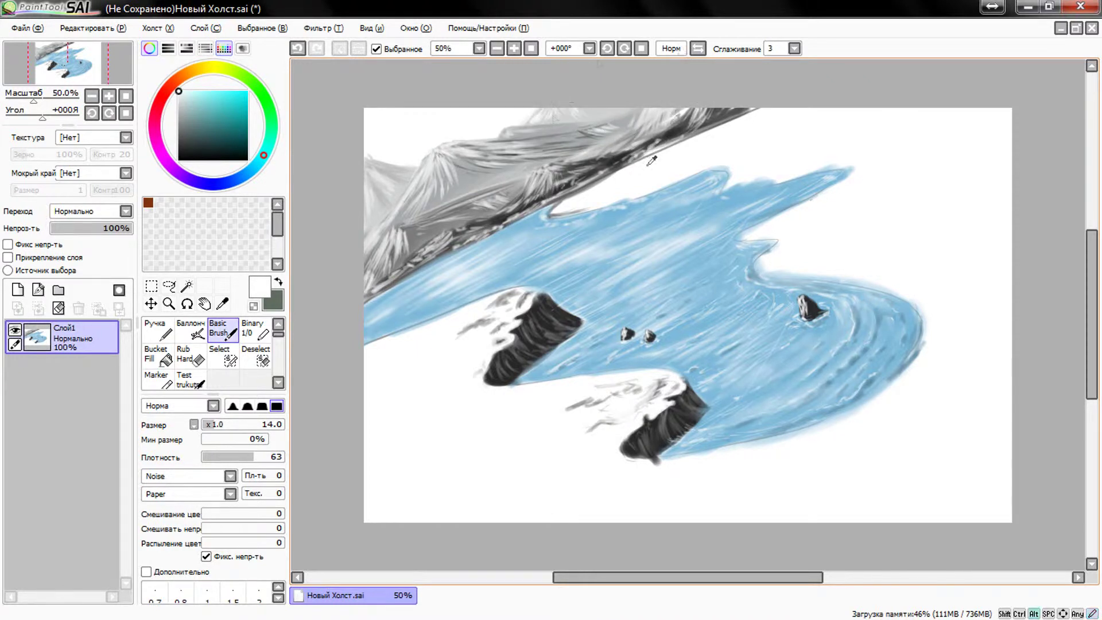
{"action": "left_click_drag", "start_coordinate": [660, 115], "coordinate": [594, 153]}
{"action": "left_click", "coordinate": [703, 224], "text": "alt"}
{"action": "left_click", "coordinate": [611, 148], "text": "alt"}
{"action": "mouse_move", "coordinate": [660, 120]}
{"action": "left_mouse_down"}
{"action": "mouse_move", "coordinate": [599, 152]}
{"action": "mouse_move", "coordinate": [608, 161]}
{"action": "left_mouse_up"}
{"action": "mouse_move", "coordinate": [746, 109]}
{"action": "left_mouse_down"}
{"action": "mouse_move", "coordinate": [654, 153]}
{"action": "mouse_move", "coordinate": [694, 127]}
{"action": "left_mouse_up"}
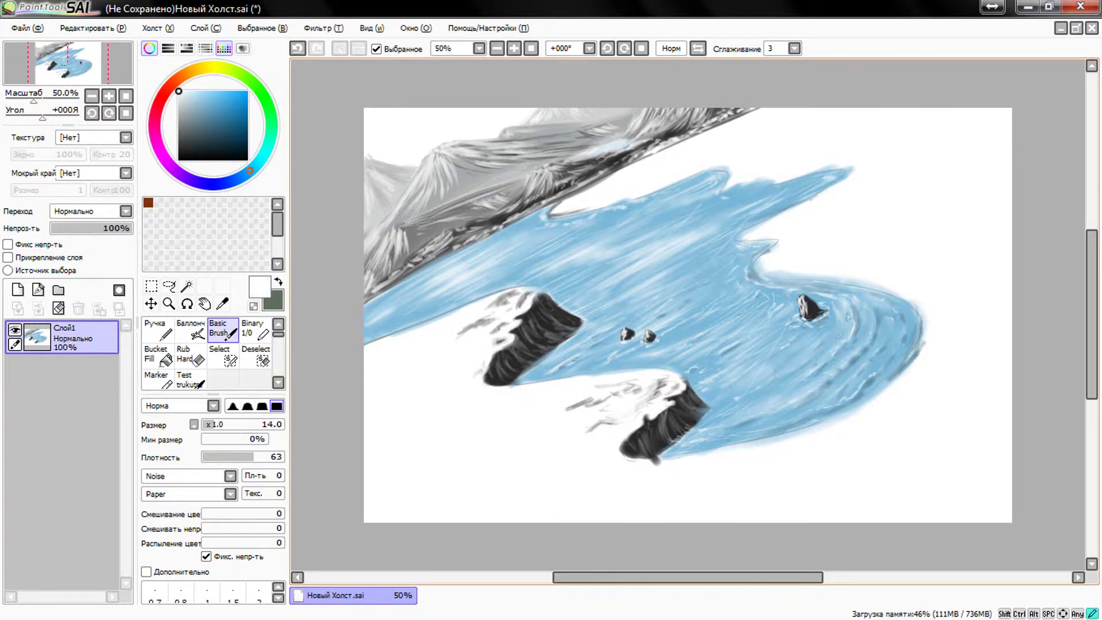
Add faint light streaks on the left and upper water, then set up a fine white brush
{"action": "left_click_drag", "start_coordinate": [459, 296], "coordinate": [373, 321]}
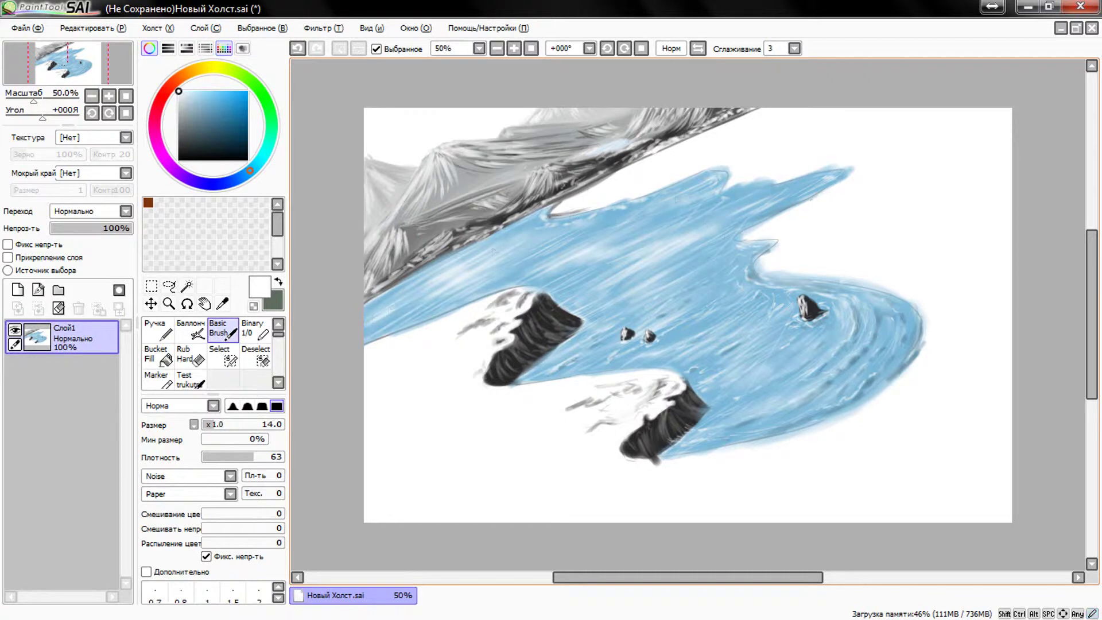
{"action": "left_click_drag", "start_coordinate": [689, 224], "coordinate": [602, 255]}
{"action": "left_click_drag", "start_coordinate": [712, 241], "coordinate": [614, 275]}
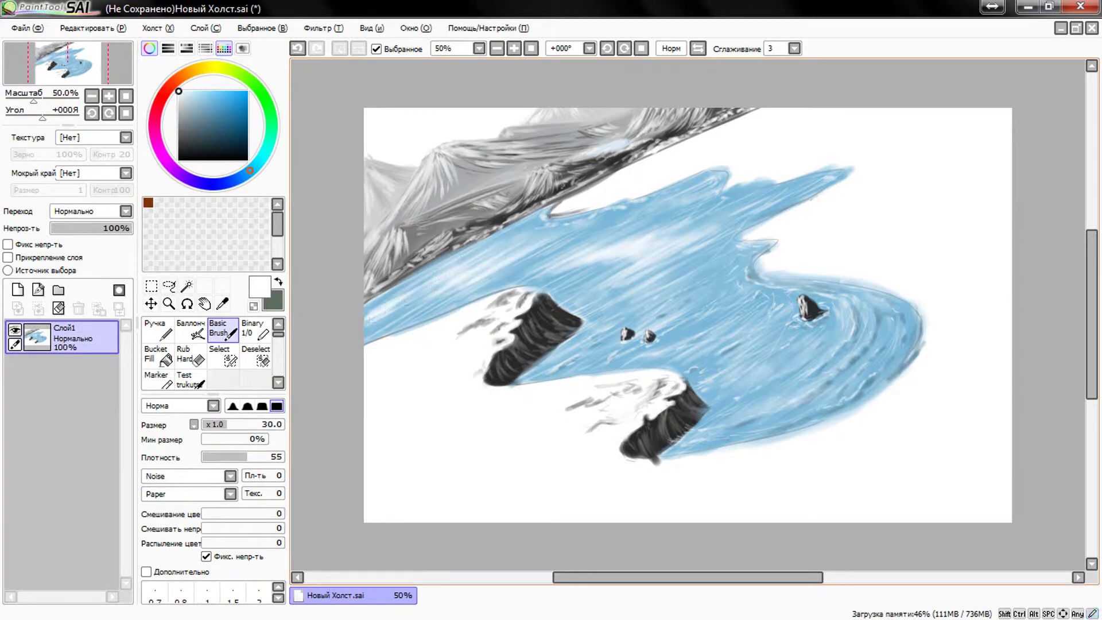
{"action": "left_click", "coordinate": [603, 252], "text": "alt"}
{"action": "left_click", "coordinate": [631, 201], "text": "alt"}
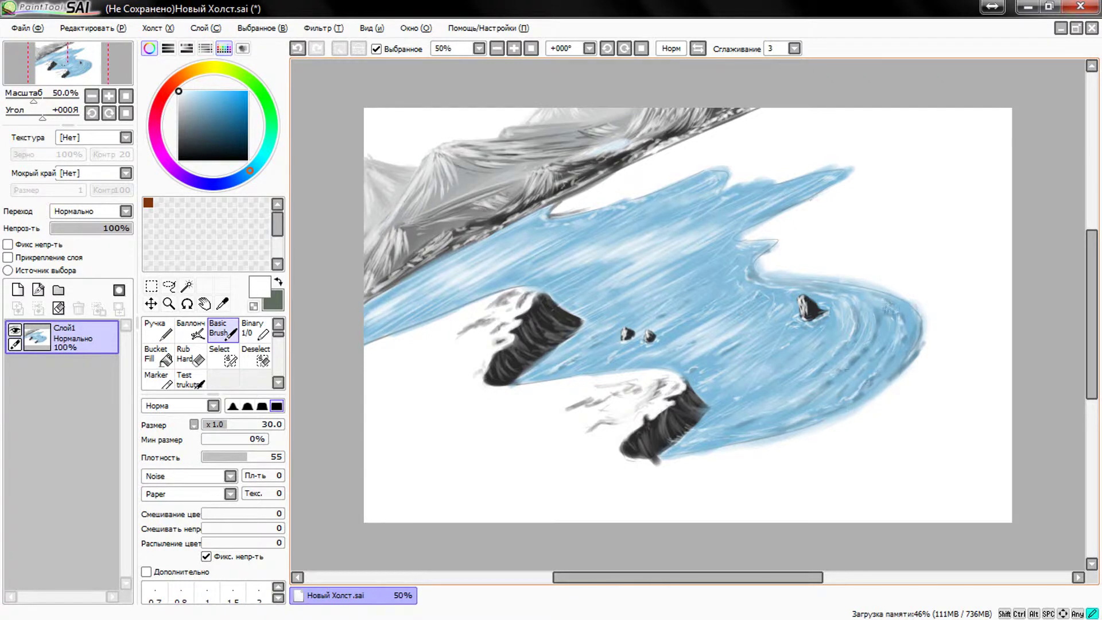
{"action": "left_click", "coordinate": [261, 457]}
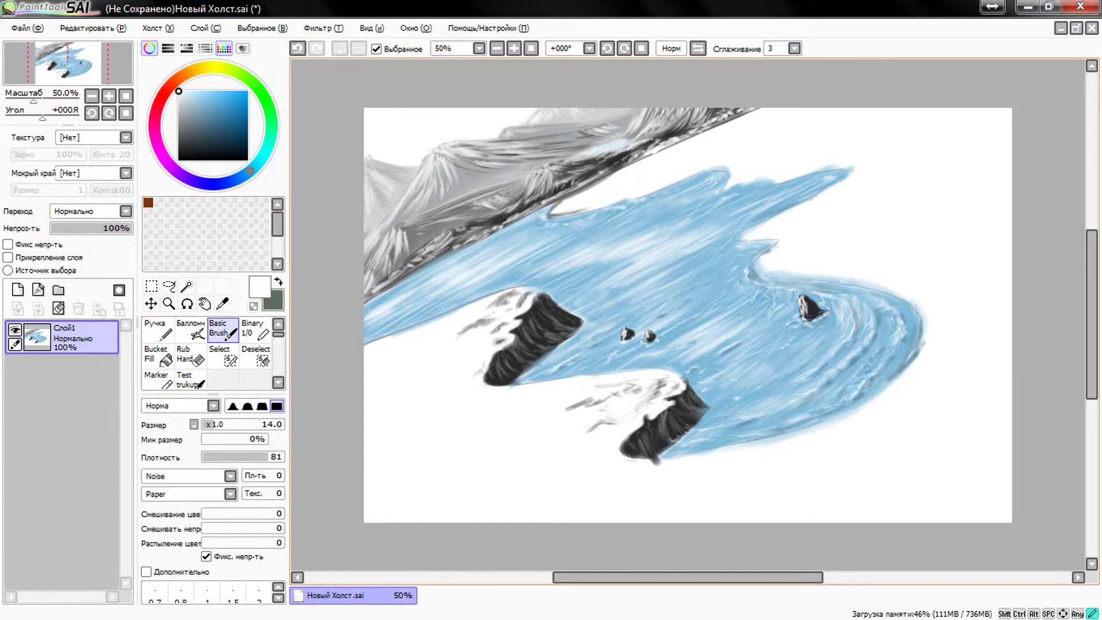
Paint white foam along the river's right edge and around the lower rock, darkening its edge
{"action": "left_click_drag", "start_coordinate": [913, 354], "coordinate": [921, 326]}
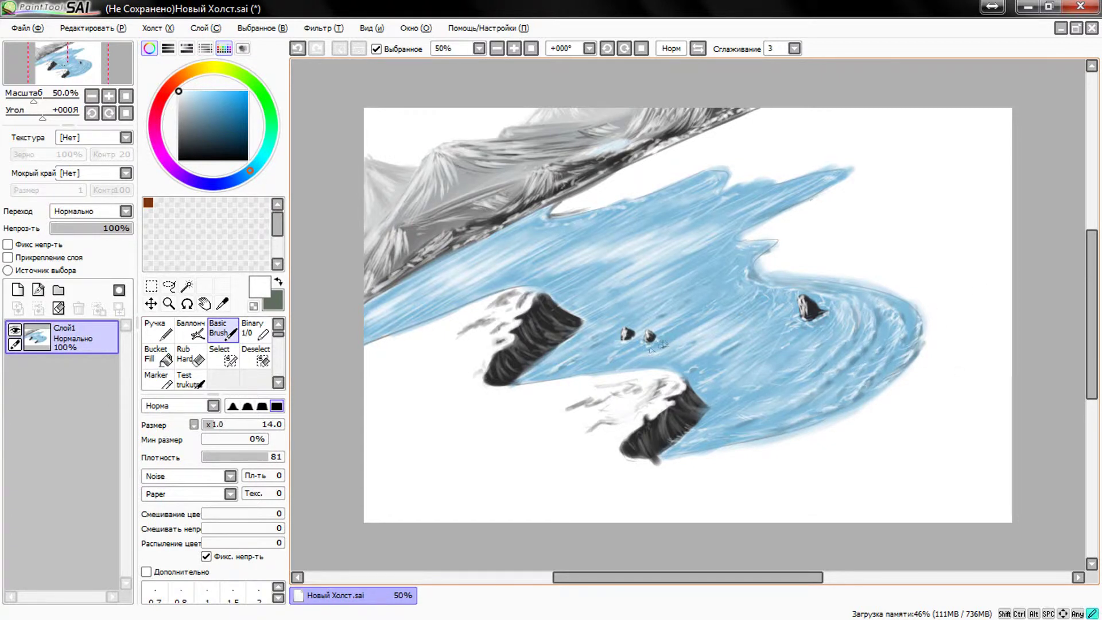
{"action": "mouse_move", "coordinate": [686, 436]}
{"action": "left_mouse_down"}
{"action": "mouse_move", "coordinate": [718, 407]}
{"action": "mouse_move", "coordinate": [666, 455]}
{"action": "left_mouse_up"}
{"action": "mouse_move", "coordinate": [706, 411]}
{"action": "left_mouse_down"}
{"action": "mouse_move", "coordinate": [694, 440]}
{"action": "mouse_move", "coordinate": [715, 416]}
{"action": "mouse_move", "coordinate": [660, 459]}
{"action": "mouse_move", "coordinate": [718, 429]}
{"action": "mouse_move", "coordinate": [705, 422]}
{"action": "left_mouse_up"}
{"action": "mouse_move", "coordinate": [706, 447]}
{"action": "left_mouse_down"}
{"action": "mouse_move", "coordinate": [672, 456]}
{"action": "mouse_move", "coordinate": [686, 456]}
{"action": "mouse_move", "coordinate": [677, 444]}
{"action": "mouse_move", "coordinate": [654, 459]}
{"action": "left_mouse_up"}
{"action": "left_click", "coordinate": [709, 421], "text": "alt"}
{"action": "left_click", "coordinate": [657, 442], "text": "alt"}
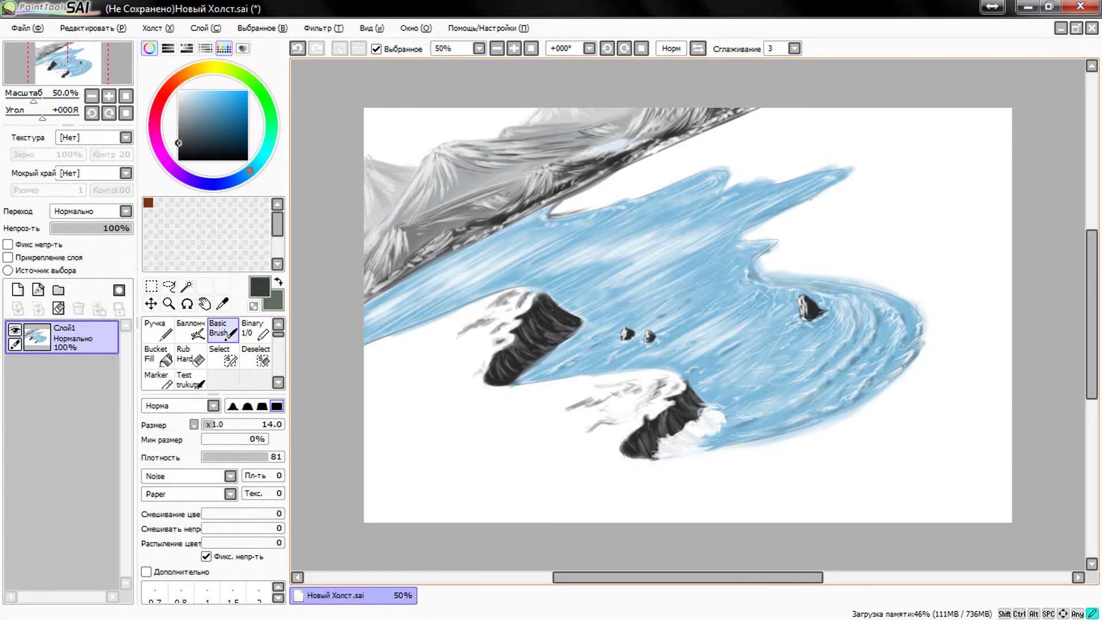
{"action": "left_click_drag", "start_coordinate": [694, 421], "coordinate": [724, 414]}
{"action": "left_click", "coordinate": [663, 450], "text": "alt"}
{"action": "left_click_drag", "start_coordinate": [654, 453], "coordinate": [686, 462]}
{"action": "left_click_drag", "start_coordinate": [712, 425], "coordinate": [689, 442]}
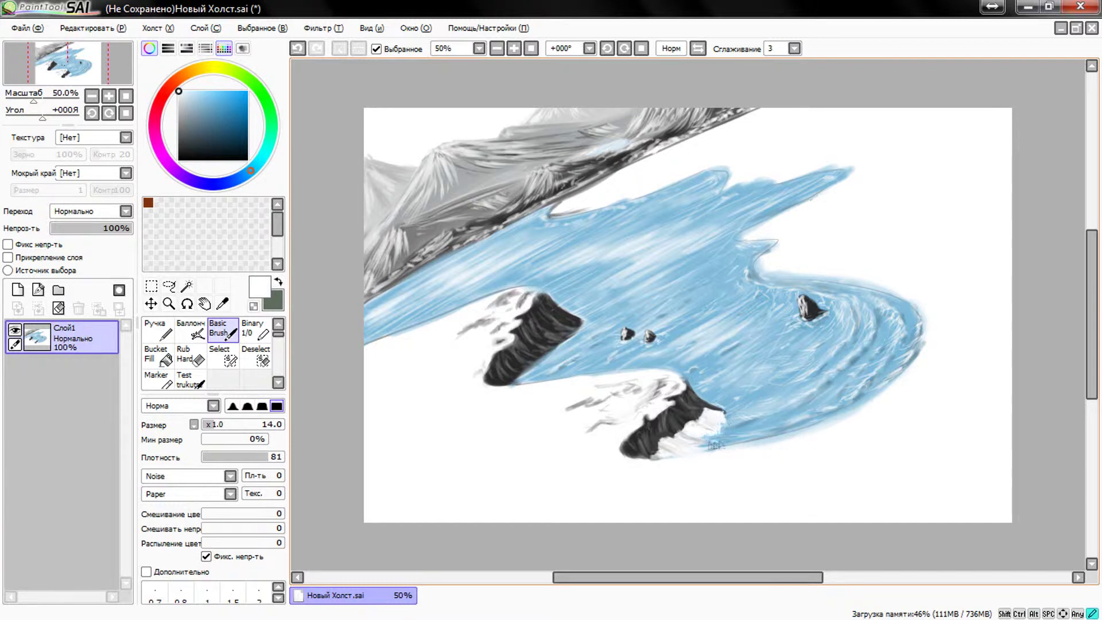
Sketch a ridge and cliff outline to the right of the river bend
{"action": "left_click_drag", "start_coordinate": [741, 236], "coordinate": [1010, 216]}
{"action": "left_click_drag", "start_coordinate": [895, 225], "coordinate": [909, 296]}
{"action": "left_click_drag", "start_coordinate": [792, 241], "coordinate": [828, 268]}
Sketch the right cliff's ridge line, vertical cliff strokes and hatching near the right edge
{"action": "mouse_move", "coordinate": [1010, 292]}
{"action": "left_mouse_down"}
{"action": "mouse_move", "coordinate": [969, 338]}
{"action": "mouse_move", "coordinate": [941, 321]}
{"action": "mouse_move", "coordinate": [918, 396]}
{"action": "left_mouse_up"}
{"action": "key", "text": "ctrl+z"}
{"action": "left_click_drag", "start_coordinate": [944, 344], "coordinate": [1009, 367]}
{"action": "mouse_move", "coordinate": [798, 232]}
{"action": "left_mouse_down"}
{"action": "mouse_move", "coordinate": [1010, 217]}
{"action": "mouse_move", "coordinate": [998, 278]}
{"action": "left_mouse_up"}
{"action": "mouse_move", "coordinate": [957, 229]}
{"action": "left_mouse_down"}
{"action": "mouse_move", "coordinate": [961, 258]}
{"action": "mouse_move", "coordinate": [935, 310]}
{"action": "left_mouse_up"}
{"action": "left_click_drag", "start_coordinate": [865, 229], "coordinate": [871, 293]}
{"action": "left_click_drag", "start_coordinate": [769, 240], "coordinate": [772, 263]}
{"action": "left_click_drag", "start_coordinate": [816, 256], "coordinate": [824, 275]}
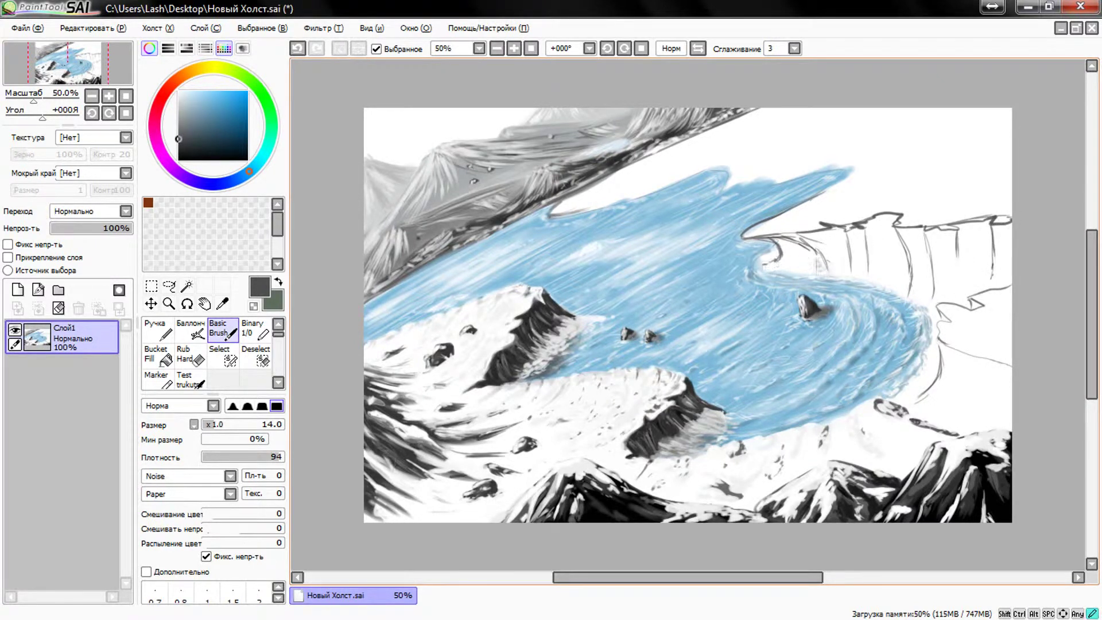
Sketch a jagged ridge line across the upper right, undoing the stray strokes
{"action": "left_click_drag", "start_coordinate": [755, 163], "coordinate": [918, 115]}
{"action": "key", "text": "ctrl+z"}
{"action": "left_click_drag", "start_coordinate": [755, 163], "coordinate": [916, 110]}
{"action": "left_click_drag", "start_coordinate": [850, 169], "coordinate": [921, 115]}
{"action": "key", "text": "ctrl+z"}
{"action": "mouse_move", "coordinate": [740, 172]}
{"action": "left_mouse_down"}
{"action": "mouse_move", "coordinate": [752, 155]}
{"action": "mouse_move", "coordinate": [726, 174]}
{"action": "mouse_move", "coordinate": [609, 189]}
{"action": "mouse_move", "coordinate": [576, 212]}
{"action": "left_mouse_up"}
{"action": "key", "text": "ctrl+z"}
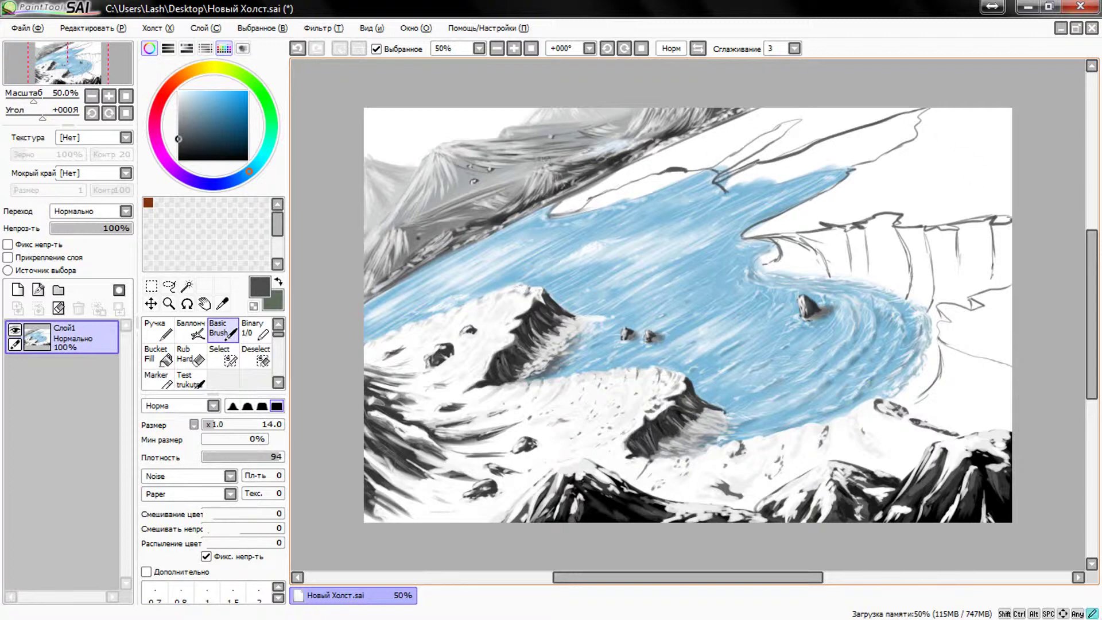
Brighten the upper-left mountain with white strokes using a slightly larger brush
{"action": "left_click", "coordinate": [473, 182], "text": "alt"}
{"action": "key", "text": "bracketright"}
{"action": "mouse_move", "coordinate": [428, 163]}
{"action": "left_mouse_down"}
{"action": "mouse_move", "coordinate": [385, 241]}
{"action": "mouse_move", "coordinate": [384, 275]}
{"action": "left_mouse_up"}
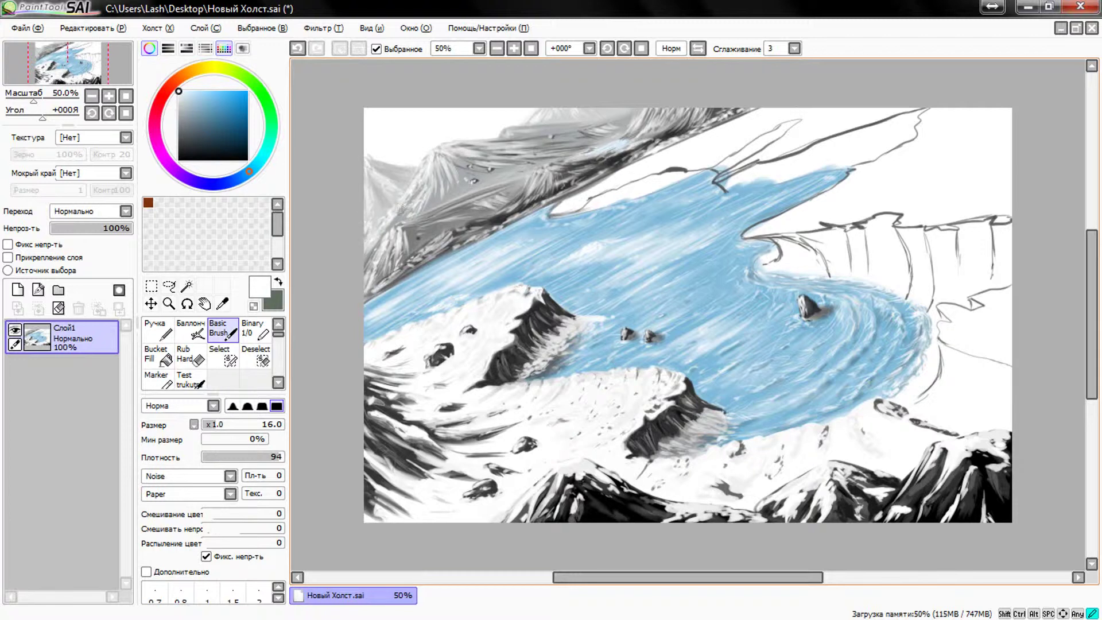
{"action": "left_click_drag", "start_coordinate": [431, 207], "coordinate": [451, 201]}
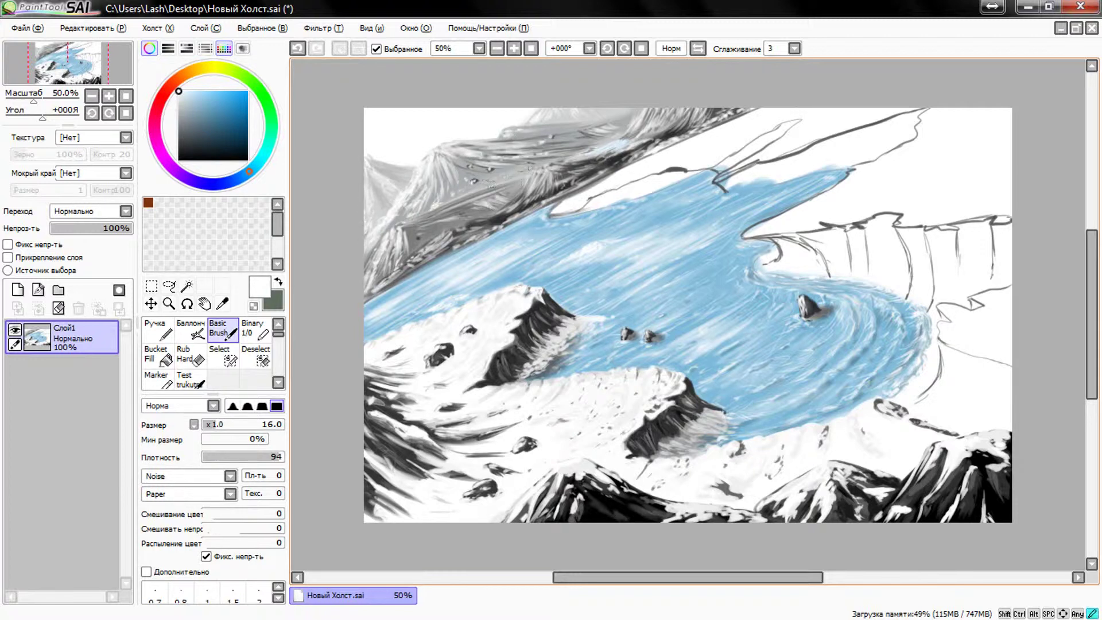
{"action": "left_click_drag", "start_coordinate": [442, 238], "coordinate": [455, 198]}
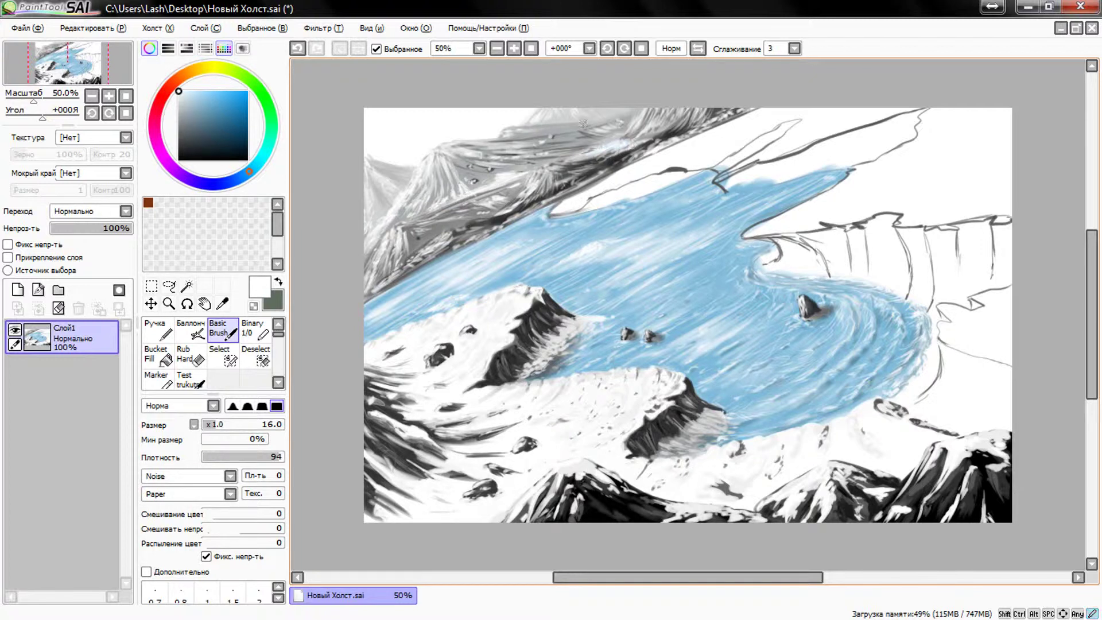
{"action": "left_click_drag", "start_coordinate": [453, 197], "coordinate": [440, 165]}
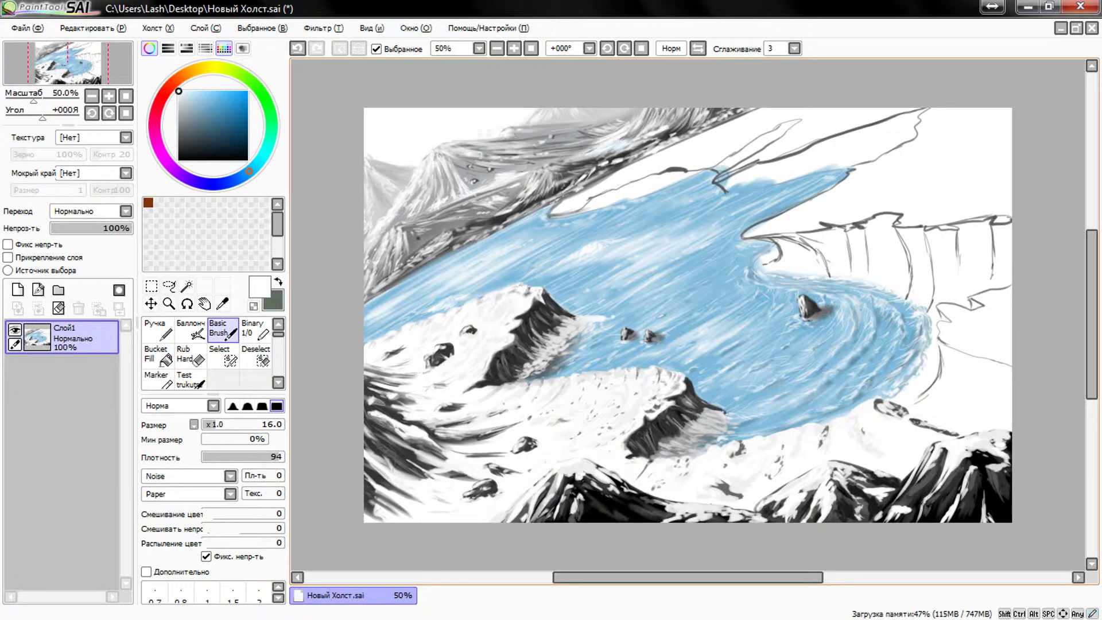
{"action": "mouse_move", "coordinate": [737, 188]}
{"action": "left_mouse_down"}
{"action": "mouse_move", "coordinate": [763, 181]}
{"action": "mouse_move", "coordinate": [739, 145]}
{"action": "left_mouse_up"}
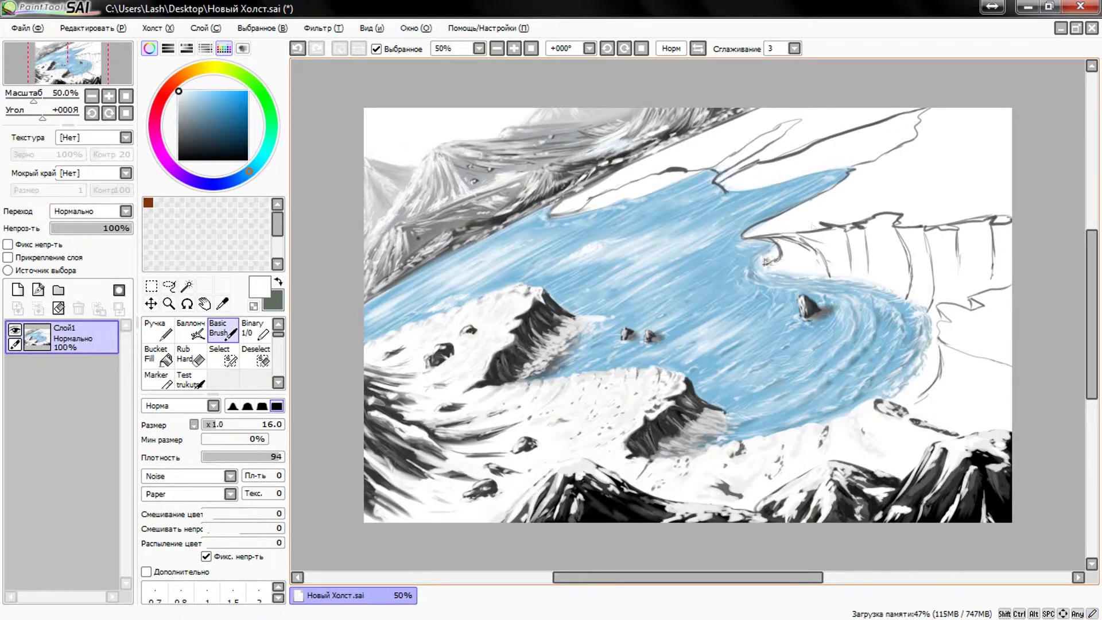
Block in the right cliff and its lower edge in dark grey
{"action": "mouse_move", "coordinate": [941, 347]}
{"action": "left_mouse_down"}
{"action": "mouse_move", "coordinate": [947, 402]}
{"action": "mouse_move", "coordinate": [1013, 402]}
{"action": "mouse_move", "coordinate": [947, 402]}
{"action": "left_mouse_up"}
{"action": "key", "text": "bracketleft"}
{"action": "key", "text": "bracketleft"}
{"action": "key", "text": "bracketleft"}
{"action": "left_click_drag", "start_coordinate": [947, 350], "coordinate": [1014, 370]}
{"action": "mouse_move", "coordinate": [918, 408]}
{"action": "left_mouse_down"}
{"action": "mouse_move", "coordinate": [1010, 434]}
{"action": "mouse_move", "coordinate": [898, 396]}
{"action": "mouse_move", "coordinate": [932, 353]}
{"action": "mouse_move", "coordinate": [903, 402]}
{"action": "mouse_move", "coordinate": [915, 349]}
{"action": "mouse_move", "coordinate": [950, 416]}
{"action": "left_mouse_up"}
Streak the dark right cliff with lighter grey vertical strokes
{"action": "left_click", "coordinate": [919, 352], "text": "alt"}
{"action": "left_click_drag", "start_coordinate": [964, 362], "coordinate": [975, 428]}
{"action": "left_click_drag", "start_coordinate": [999, 373], "coordinate": [995, 427]}
{"action": "left_click", "coordinate": [924, 363], "text": "alt"}
{"action": "left_click_drag", "start_coordinate": [984, 362], "coordinate": [985, 427]}
{"action": "mouse_move", "coordinate": [937, 349]}
{"action": "left_mouse_down"}
{"action": "mouse_move", "coordinate": [923, 408]}
{"action": "mouse_move", "coordinate": [969, 430]}
{"action": "left_mouse_up"}
{"action": "left_click_drag", "start_coordinate": [998, 373], "coordinate": [990, 424]}
{"action": "left_click_drag", "start_coordinate": [1005, 362], "coordinate": [1007, 370]}
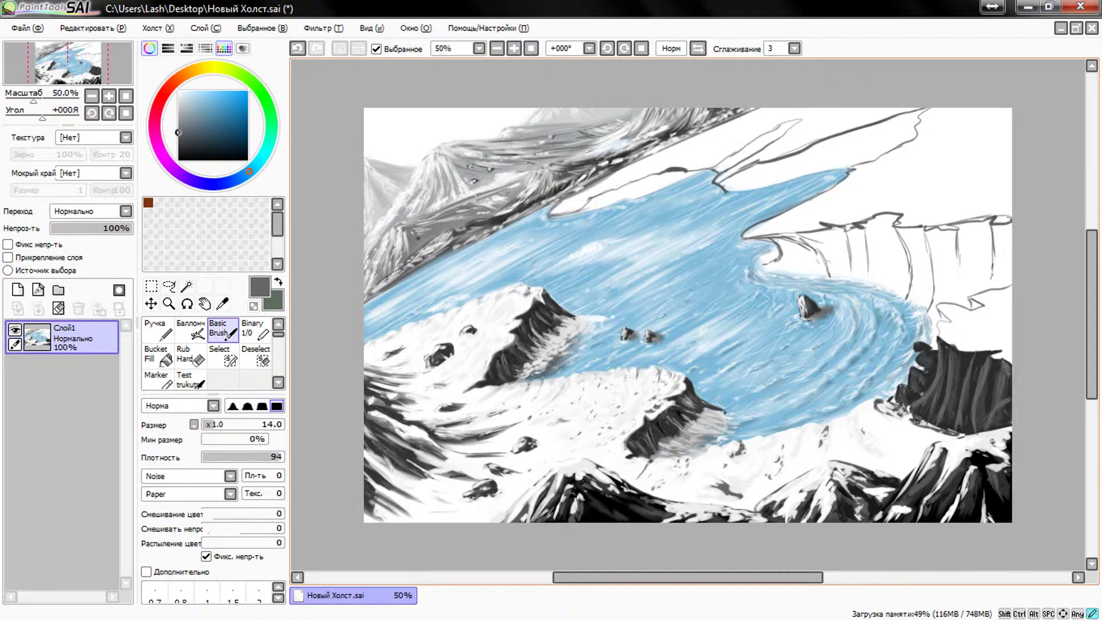
Add more light grey streaks and a few dark strokes to the right cliff
{"action": "left_click", "coordinate": [880, 413], "text": "alt"}
{"action": "left_click_drag", "start_coordinate": [963, 363], "coordinate": [954, 424]}
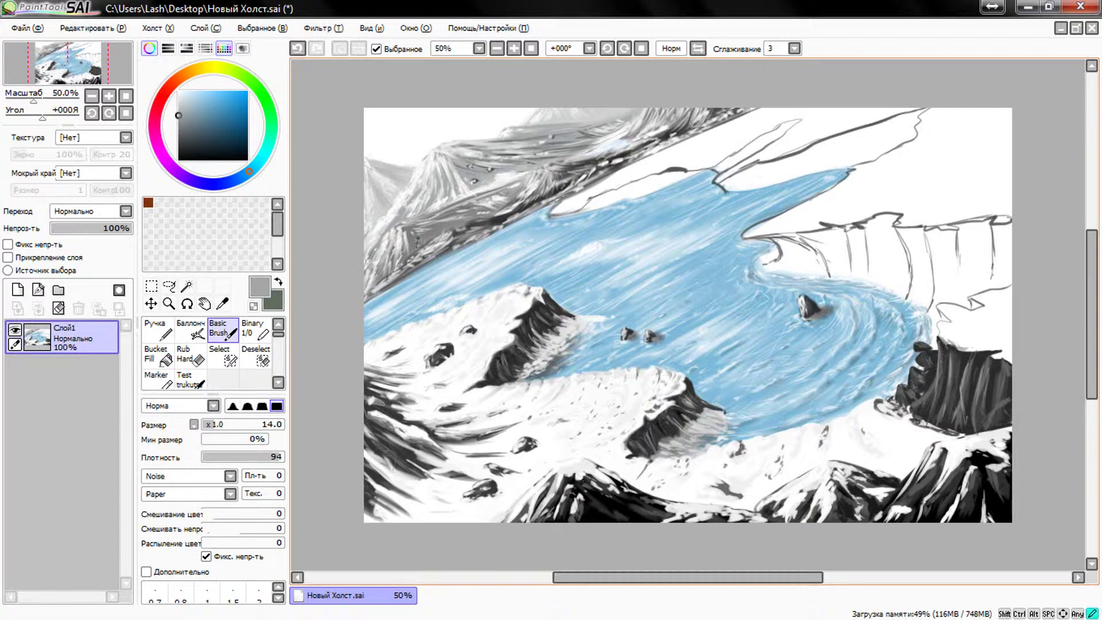
{"action": "left_click", "coordinate": [923, 410], "text": "alt"}
{"action": "left_click_drag", "start_coordinate": [967, 359], "coordinate": [970, 434]}
{"action": "mouse_move", "coordinate": [889, 402]}
{"action": "left_mouse_down"}
{"action": "mouse_move", "coordinate": [969, 439]}
{"action": "mouse_move", "coordinate": [898, 390]}
{"action": "mouse_move", "coordinate": [906, 417]}
{"action": "left_mouse_up"}
Highlight the right cliff's top and edges and the lower rock's top edge in white
{"action": "left_click", "coordinate": [918, 436], "text": "alt"}
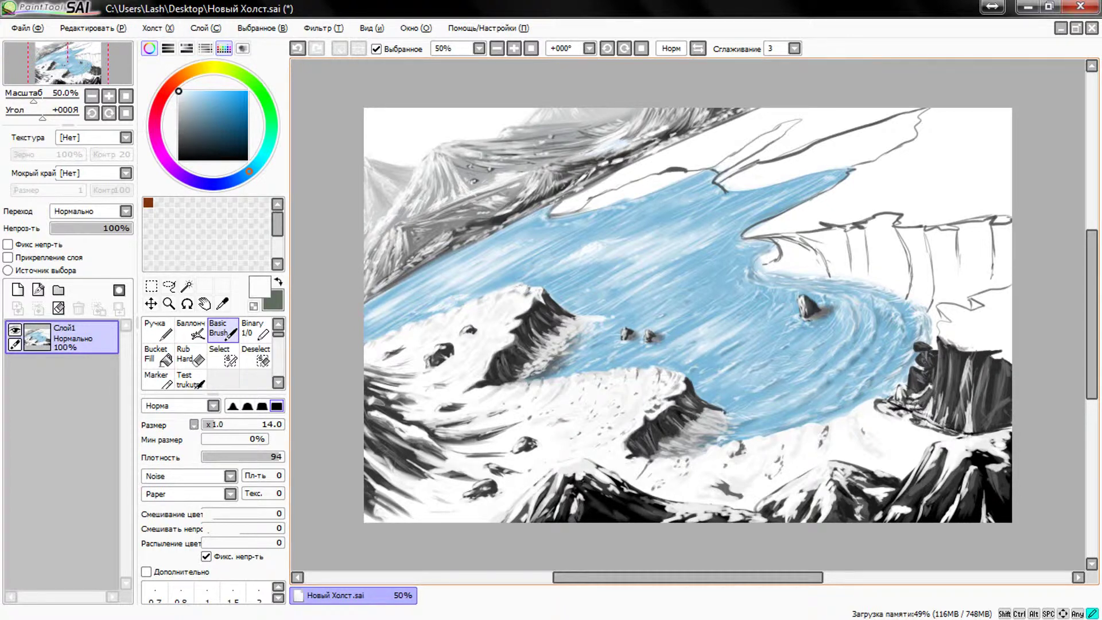
{"action": "mouse_move", "coordinate": [964, 352]}
{"action": "left_mouse_down"}
{"action": "mouse_move", "coordinate": [942, 337]}
{"action": "mouse_move", "coordinate": [918, 385]}
{"action": "mouse_move", "coordinate": [918, 373]}
{"action": "left_mouse_up"}
{"action": "left_click", "coordinate": [924, 361], "text": "alt"}
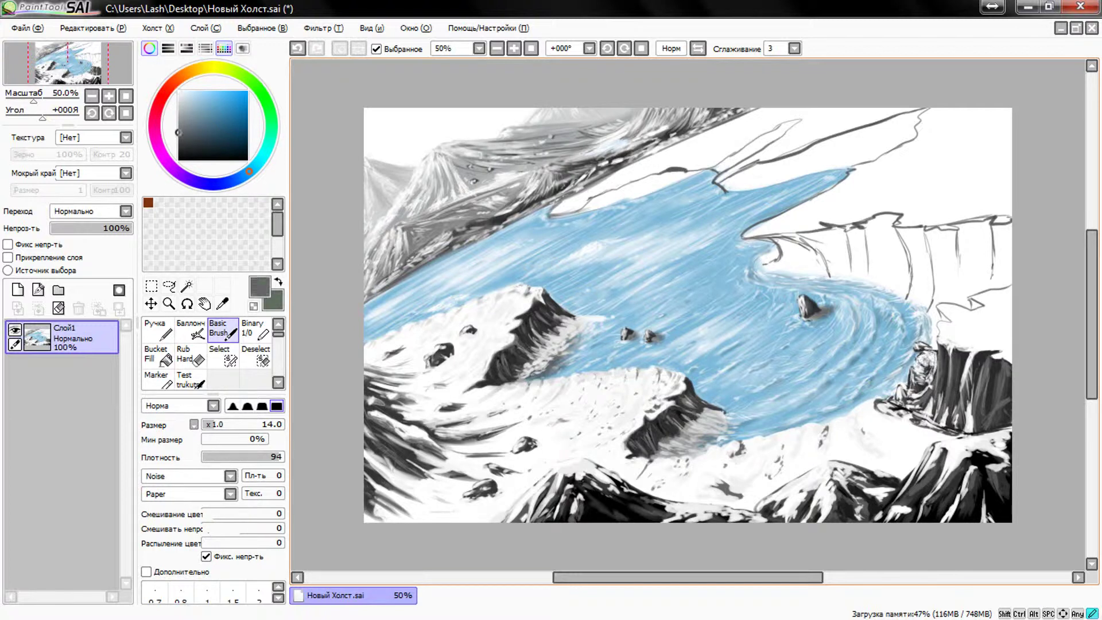
{"action": "left_click", "coordinate": [921, 373], "text": "alt"}
{"action": "left_click_drag", "start_coordinate": [1007, 397], "coordinate": [990, 430]}
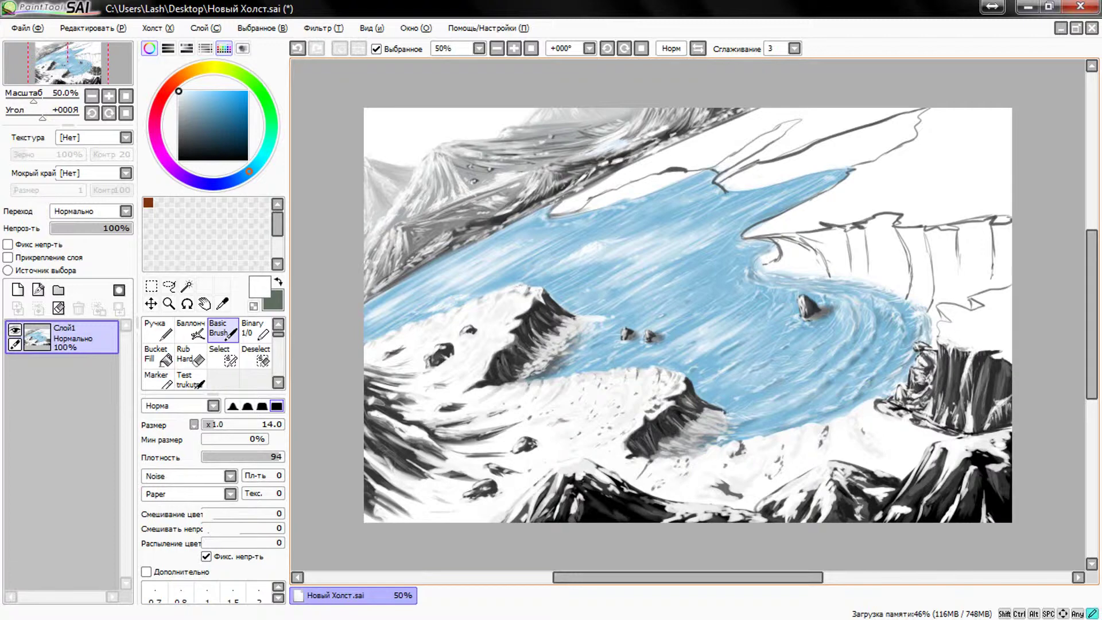
{"action": "scroll", "coordinate": [545, 279], "scroll_direction": "up", "scroll_amount": 1}
{"action": "left_click_drag", "start_coordinate": [737, 473], "coordinate": [712, 488]}
Finish the lower rock highlight and repaint the right cliff's snowy top white
{"action": "left_click_drag", "start_coordinate": [764, 444], "coordinate": [740, 462]}
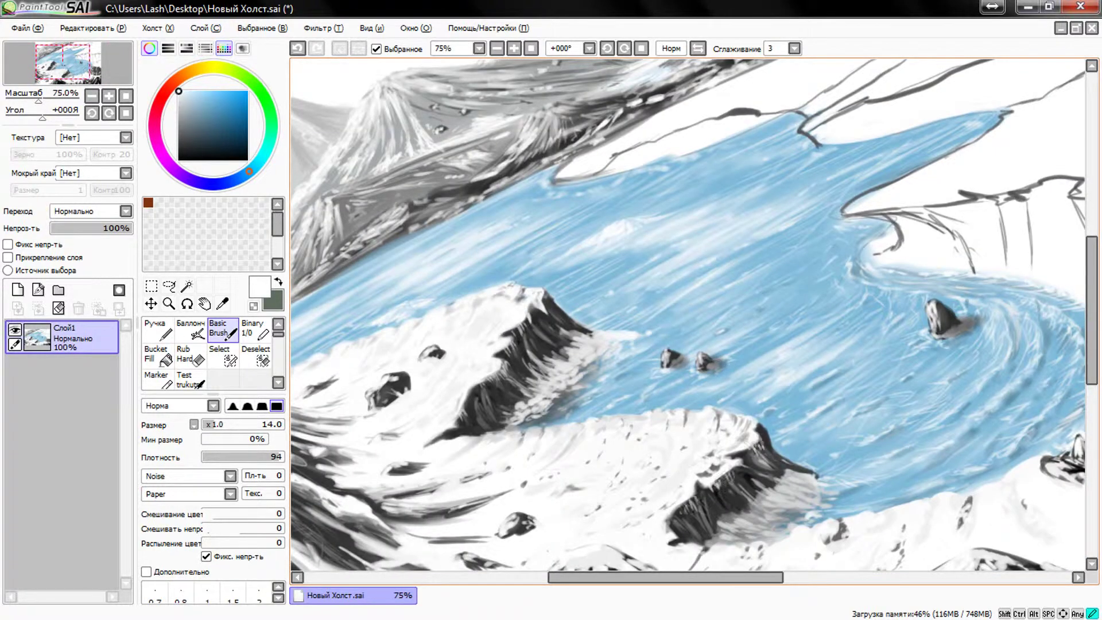
{"action": "scroll", "coordinate": [1046, 383], "scroll_direction": "down", "scroll_amount": 1}
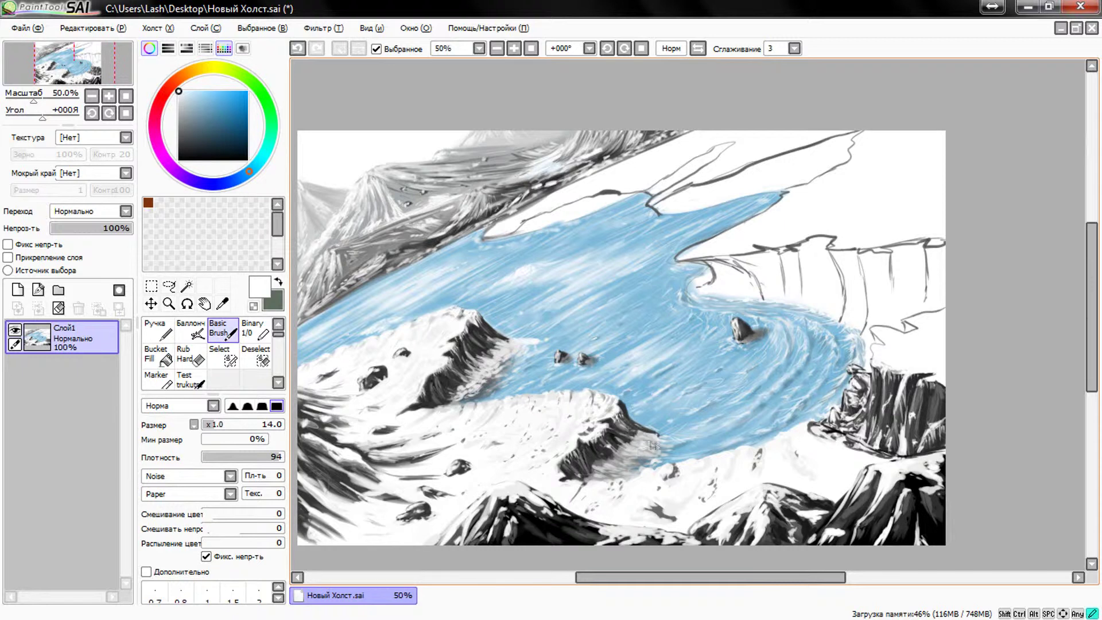
{"action": "left_click", "coordinate": [872, 343], "text": "alt"}
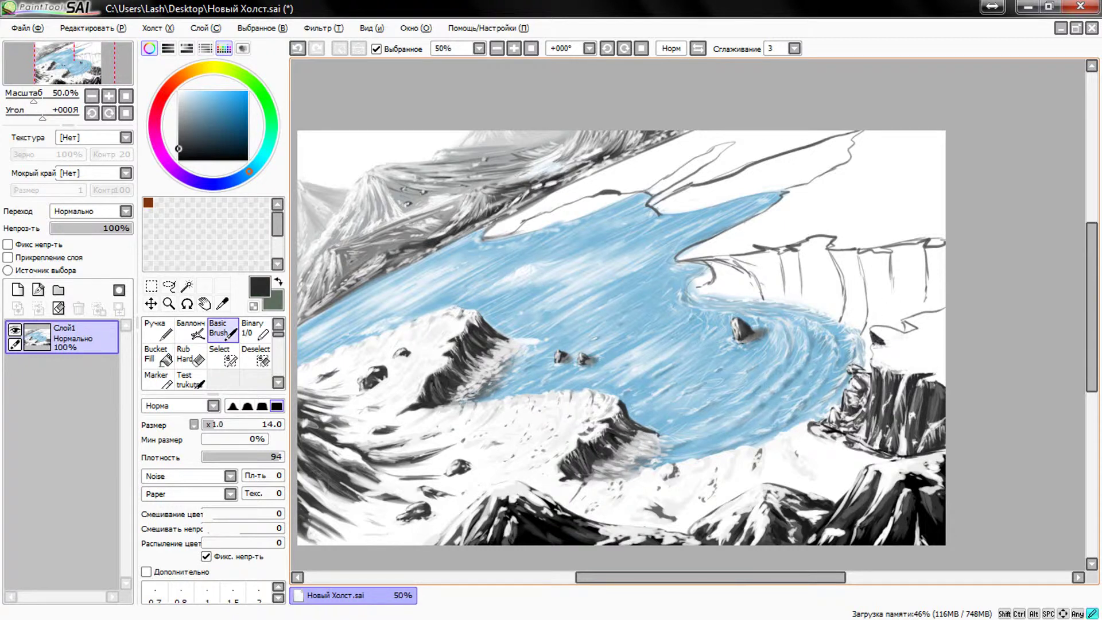
{"action": "left_click", "coordinate": [888, 359], "text": "alt"}
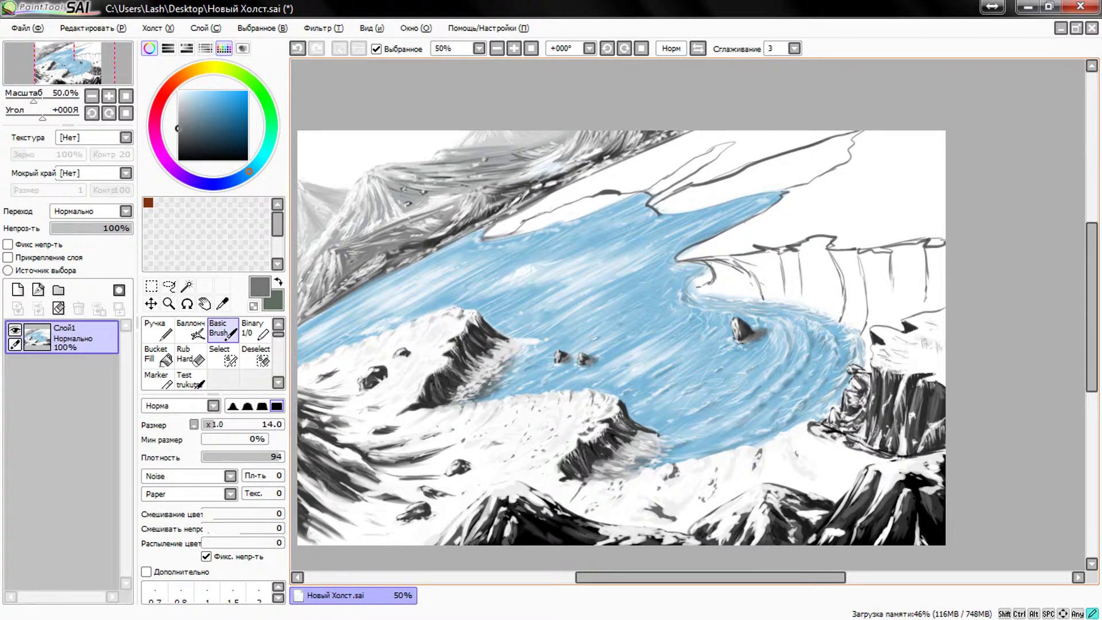
{"action": "left_click", "coordinate": [179, 106]}
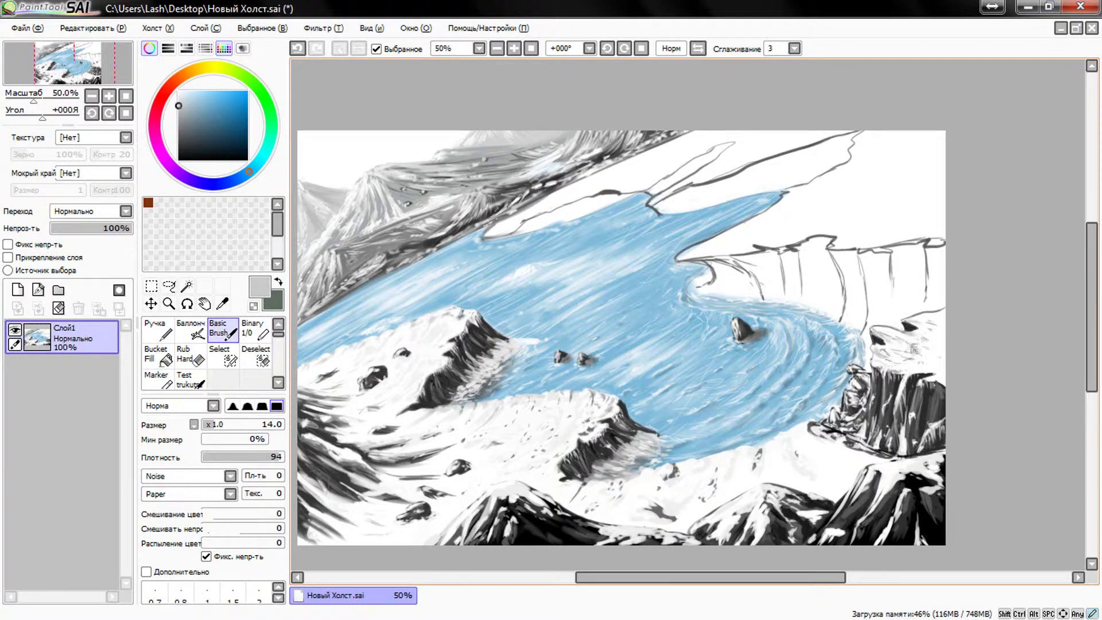
{"action": "left_click", "coordinate": [921, 348], "text": "alt"}
{"action": "mouse_move", "coordinate": [927, 339]}
{"action": "left_mouse_down"}
{"action": "mouse_move", "coordinate": [878, 359]}
{"action": "mouse_move", "coordinate": [918, 317]}
{"action": "mouse_move", "coordinate": [935, 358]}
{"action": "mouse_move", "coordinate": [904, 359]}
{"action": "left_mouse_up"}
Shade the right cliff face and its edge in dark grey
{"action": "left_click", "coordinate": [864, 270], "text": "alt"}
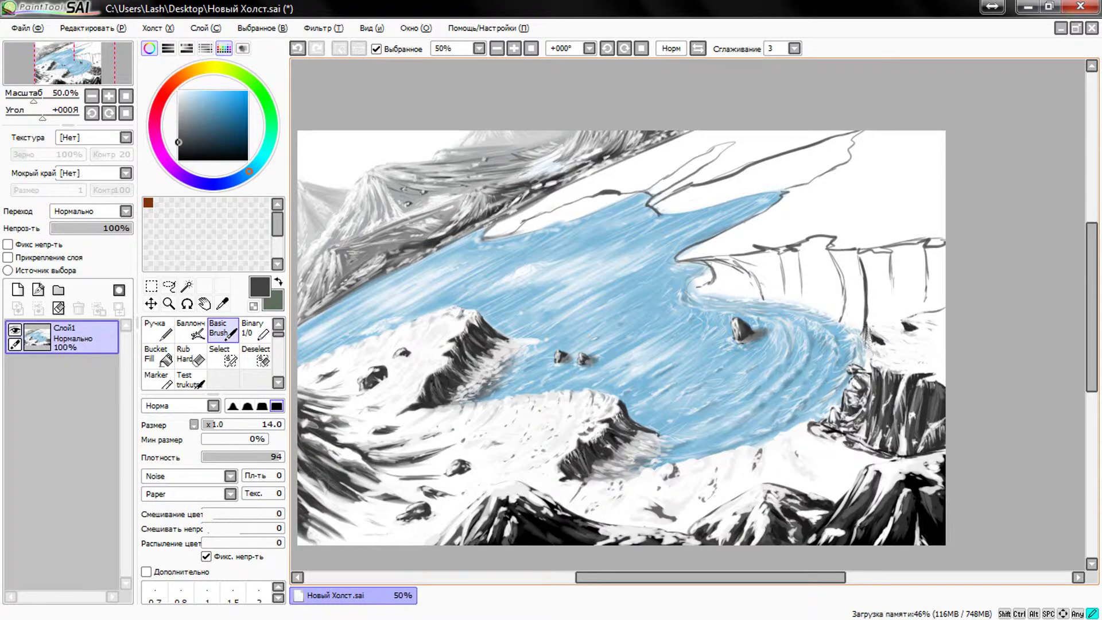
{"action": "left_click_drag", "start_coordinate": [869, 310], "coordinate": [918, 313]}
{"action": "left_click_drag", "start_coordinate": [934, 252], "coordinate": [933, 310]}
{"action": "left_click_drag", "start_coordinate": [893, 252], "coordinate": [901, 282]}
{"action": "left_click_drag", "start_coordinate": [864, 332], "coordinate": [864, 356]}
{"action": "mouse_move", "coordinate": [873, 287]}
{"action": "left_mouse_down"}
{"action": "mouse_move", "coordinate": [867, 350]}
{"action": "mouse_move", "coordinate": [918, 292]}
{"action": "left_mouse_up"}
{"action": "mouse_move", "coordinate": [898, 253]}
{"action": "left_mouse_down"}
{"action": "mouse_move", "coordinate": [924, 310]}
{"action": "mouse_move", "coordinate": [929, 270]}
{"action": "left_mouse_up"}
{"action": "mouse_move", "coordinate": [861, 253]}
{"action": "left_mouse_down"}
{"action": "mouse_move", "coordinate": [890, 273]}
{"action": "mouse_move", "coordinate": [875, 310]}
{"action": "left_mouse_up"}
Deepen the right cliff face and ledge with near-black shadows
{"action": "left_click", "coordinate": [902, 303], "text": "alt"}
{"action": "mouse_move", "coordinate": [935, 244]}
{"action": "left_mouse_down"}
{"action": "mouse_move", "coordinate": [935, 280]}
{"action": "mouse_move", "coordinate": [921, 298]}
{"action": "left_mouse_up"}
{"action": "mouse_move", "coordinate": [893, 244]}
{"action": "left_mouse_down"}
{"action": "mouse_move", "coordinate": [898, 310]}
{"action": "mouse_move", "coordinate": [913, 303]}
{"action": "left_mouse_up"}
{"action": "mouse_move", "coordinate": [878, 252]}
{"action": "left_mouse_down"}
{"action": "mouse_move", "coordinate": [866, 310]}
{"action": "mouse_move", "coordinate": [879, 252]}
{"action": "left_mouse_up"}
{"action": "left_click_drag", "start_coordinate": [916, 311], "coordinate": [894, 327]}
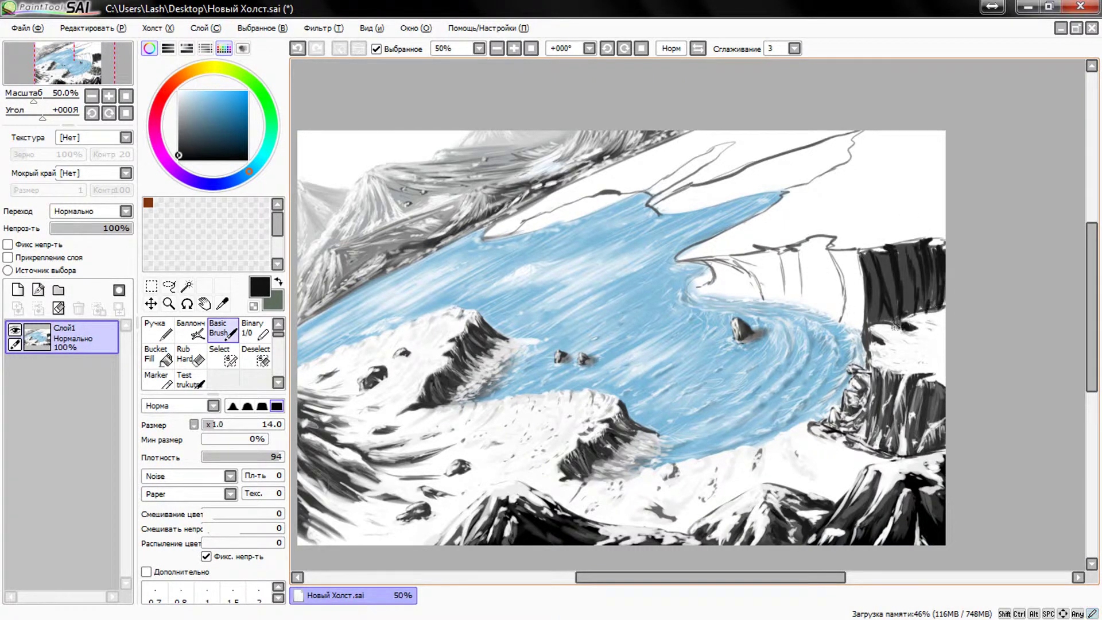
Streak lighter grey over the dark cliff face and highlight its top in white
{"action": "left_click", "coordinate": [886, 266], "text": "alt"}
{"action": "mouse_move", "coordinate": [884, 252]}
{"action": "left_mouse_down"}
{"action": "mouse_move", "coordinate": [875, 313]}
{"action": "mouse_move", "coordinate": [909, 316]}
{"action": "left_mouse_up"}
{"action": "mouse_move", "coordinate": [923, 241]}
{"action": "left_mouse_down"}
{"action": "mouse_move", "coordinate": [915, 298]}
{"action": "mouse_move", "coordinate": [930, 282]}
{"action": "left_mouse_up"}
{"action": "left_click", "coordinate": [918, 233], "text": "alt"}
{"action": "mouse_move", "coordinate": [924, 241]}
{"action": "left_mouse_down"}
{"action": "mouse_move", "coordinate": [880, 244]}
{"action": "mouse_move", "coordinate": [918, 239]}
{"action": "mouse_move", "coordinate": [924, 289]}
{"action": "mouse_move", "coordinate": [909, 316]}
{"action": "mouse_move", "coordinate": [921, 310]}
{"action": "left_mouse_up"}
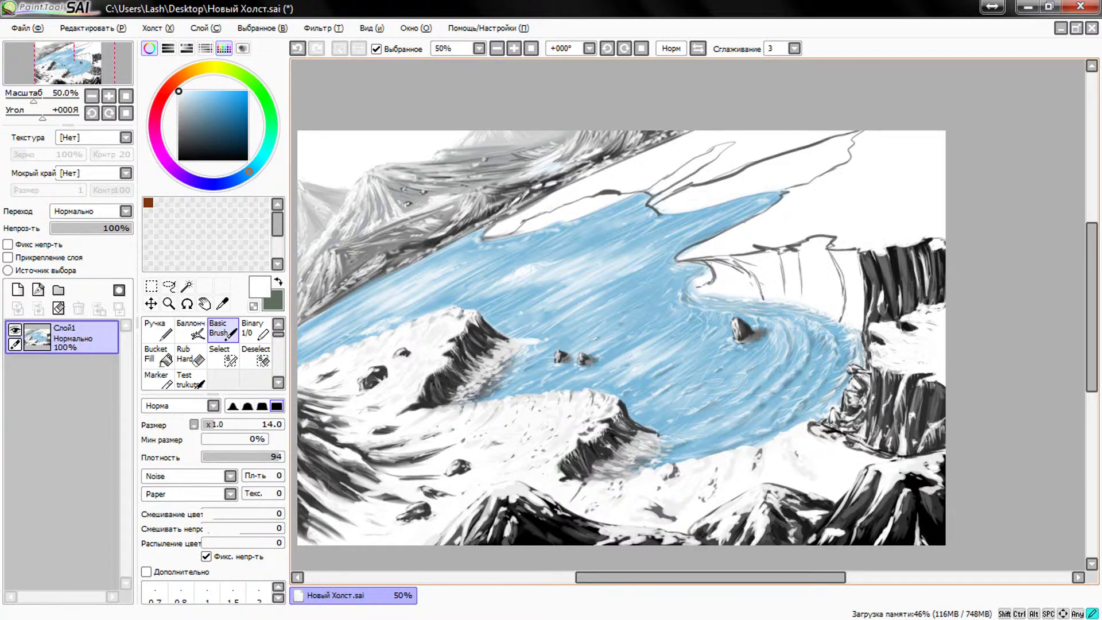
Paint white foam along the water beside the right cliff
{"action": "mouse_move", "coordinate": [848, 354]}
{"action": "left_mouse_down"}
{"action": "mouse_move", "coordinate": [824, 405]}
{"action": "mouse_move", "coordinate": [849, 344]}
{"action": "mouse_move", "coordinate": [816, 381]}
{"action": "left_mouse_up"}
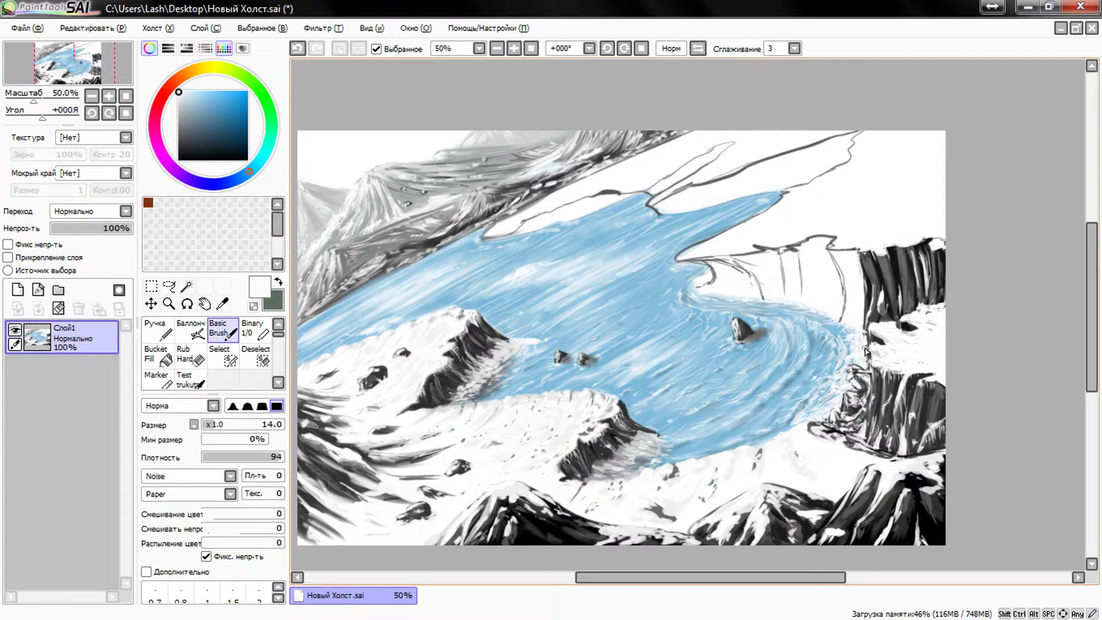
{"action": "left_click", "coordinate": [934, 405], "text": "alt"}
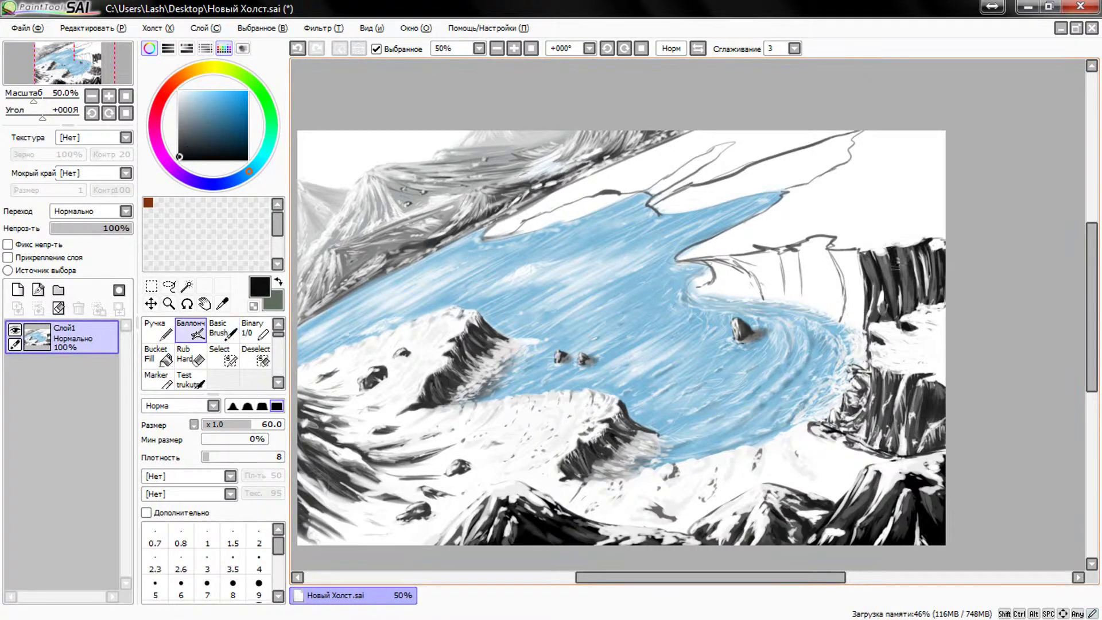
{"action": "left_click", "coordinate": [875, 252], "text": "alt"}
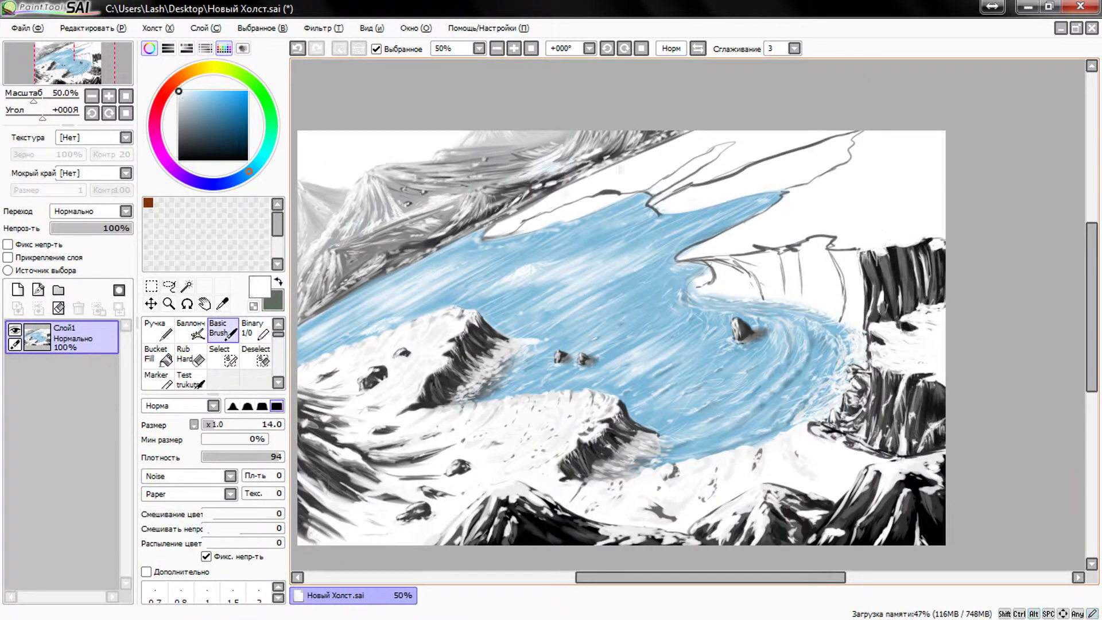
{"action": "scroll", "coordinate": [1096, 247], "scroll_direction": "up", "scroll_amount": 2}
{"action": "mouse_move", "coordinate": [745, 407]}
{"action": "left_mouse_down"}
{"action": "mouse_move", "coordinate": [861, 368]}
{"action": "mouse_move", "coordinate": [909, 454]}
{"action": "left_mouse_up"}
Highlight the lower-right cliff and bottom dark mountain with white strokes
{"action": "scroll", "coordinate": [1096, 247], "scroll_direction": "down", "scroll_amount": 2}
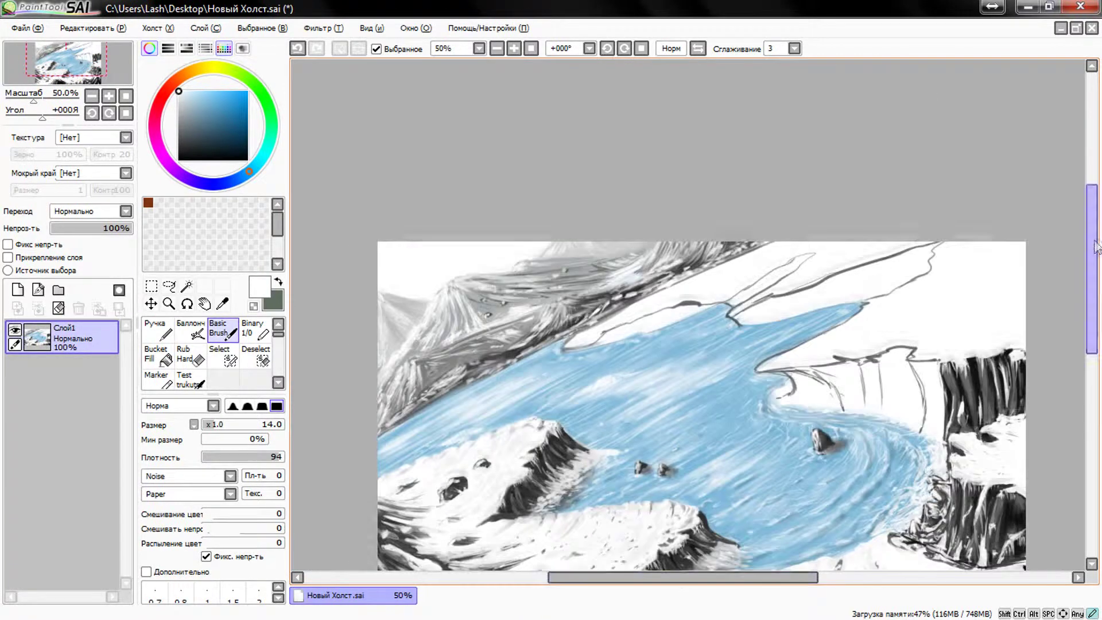
{"action": "left_click_drag", "start_coordinate": [1096, 246], "coordinate": [1096, 297]}
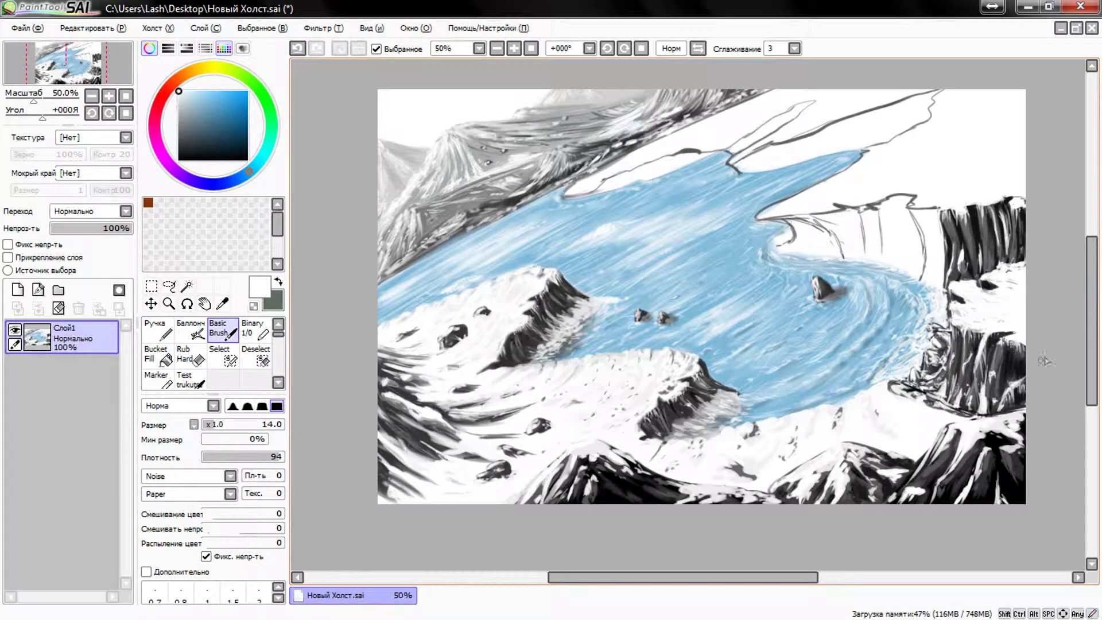
{"action": "left_click_drag", "start_coordinate": [1013, 431], "coordinate": [976, 499]}
{"action": "left_click_drag", "start_coordinate": [559, 464], "coordinate": [545, 498]}
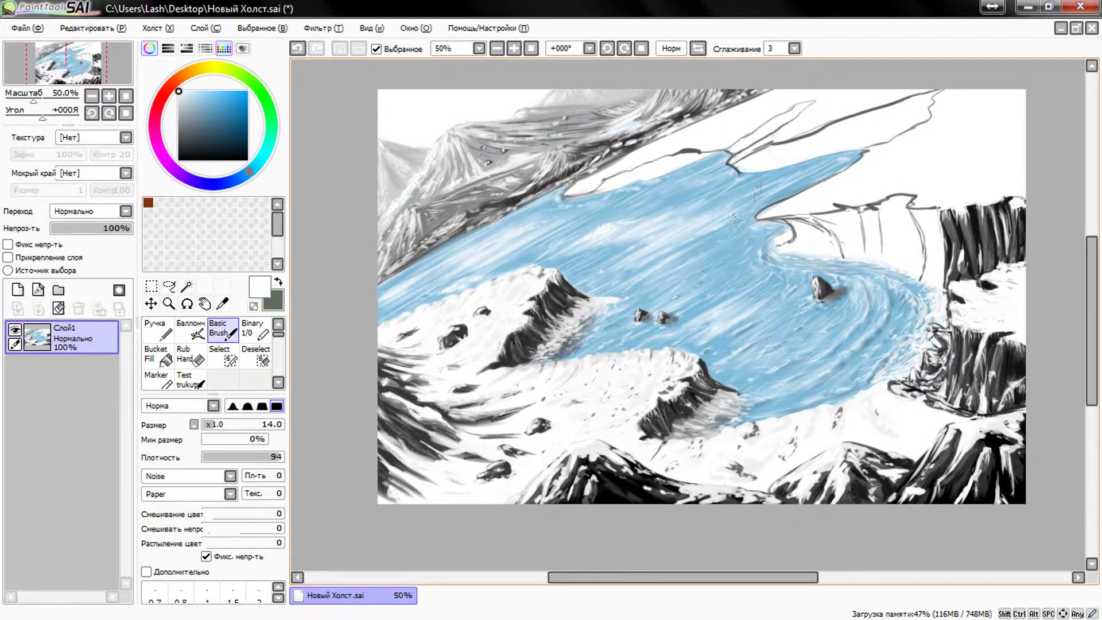
On a new layer, sketch bold crossing mast lines above the river
{"action": "left_click", "coordinate": [18, 290]}
{"action": "mouse_move", "coordinate": [780, 175]}
{"action": "left_mouse_down"}
{"action": "mouse_move", "coordinate": [820, 105]}
{"action": "mouse_move", "coordinate": [764, 198]}
{"action": "left_mouse_up"}
{"action": "left_click_drag", "start_coordinate": [818, 92], "coordinate": [799, 156]}
{"action": "mouse_move", "coordinate": [688, 146]}
{"action": "left_mouse_down"}
{"action": "mouse_move", "coordinate": [768, 190]}
{"action": "mouse_move", "coordinate": [680, 190]}
{"action": "left_mouse_up"}
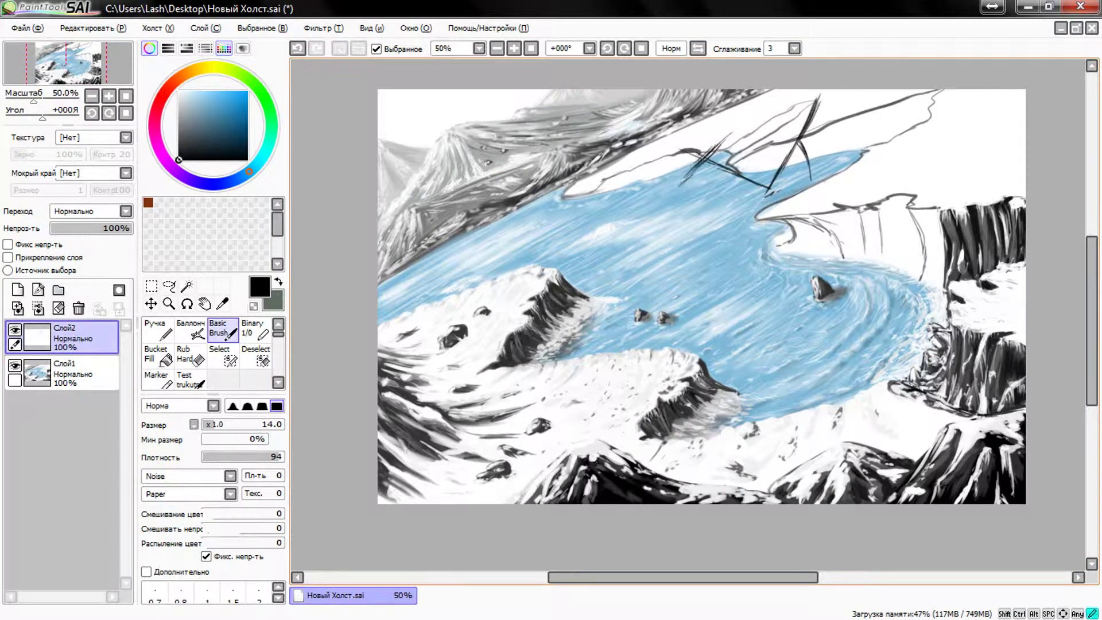
{"action": "left_click_drag", "start_coordinate": [677, 143], "coordinate": [769, 189]}
{"action": "mouse_move", "coordinate": [734, 127]}
{"action": "left_mouse_down"}
{"action": "mouse_move", "coordinate": [683, 183]}
{"action": "mouse_move", "coordinate": [707, 182]}
{"action": "mouse_move", "coordinate": [812, 91]}
{"action": "left_mouse_up"}
Hatch dark shading into the mast's base and thin its top
{"action": "left_click", "coordinate": [801, 148], "text": "alt"}
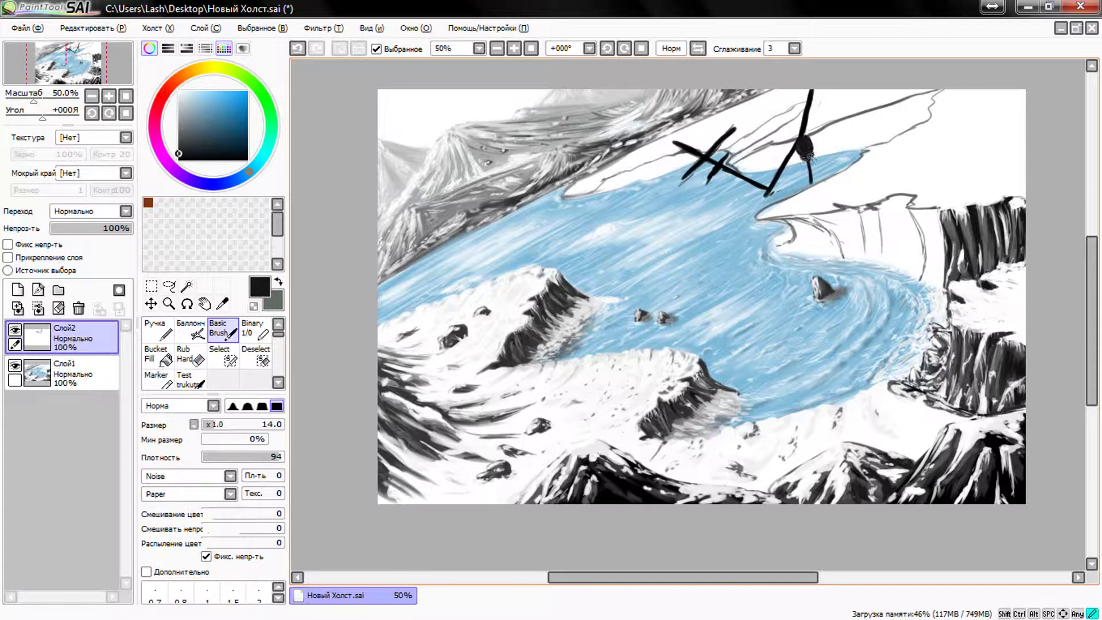
{"action": "left_click_drag", "start_coordinate": [804, 152], "coordinate": [772, 195]}
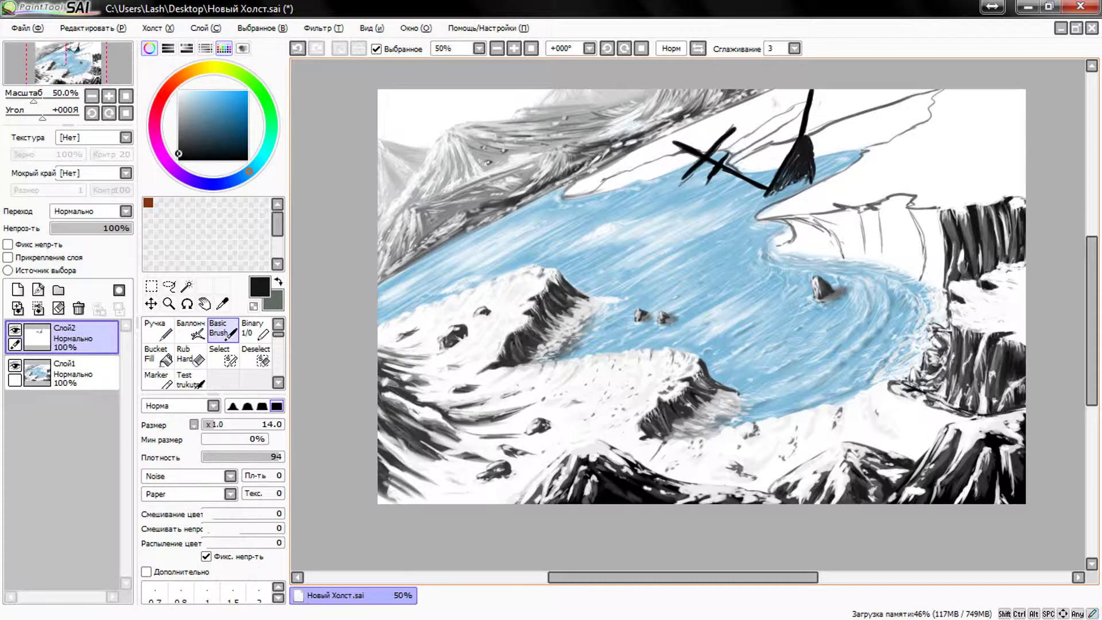
{"action": "left_click", "coordinate": [812, 104], "text": "alt"}
{"action": "key", "text": "x"}
{"action": "left_click_drag", "start_coordinate": [809, 81], "coordinate": [803, 143]}
{"action": "key", "text": "x"}
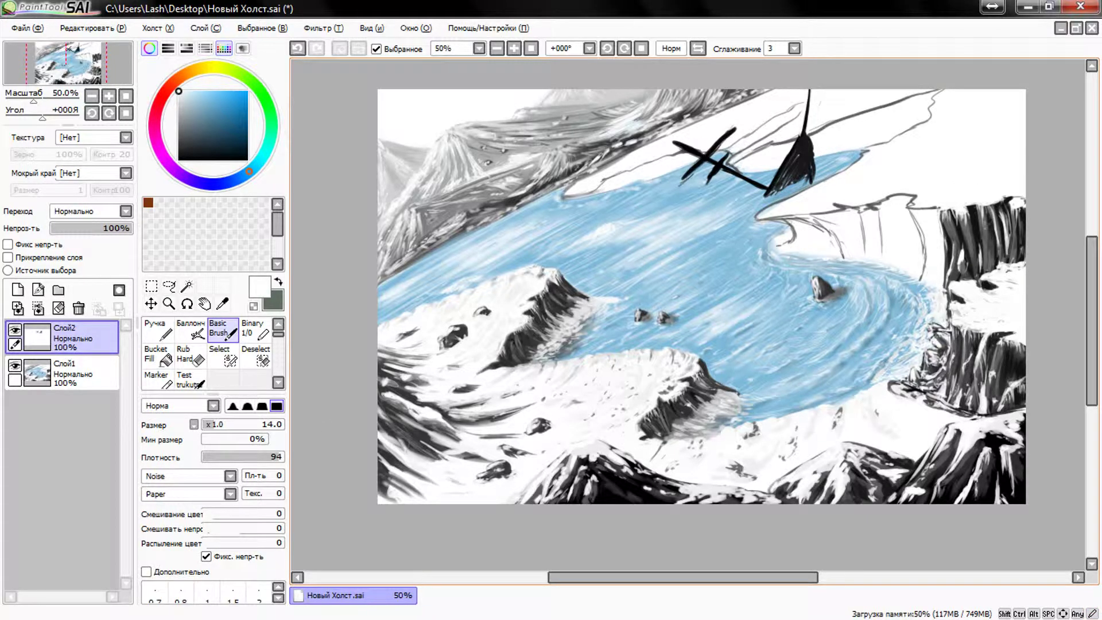
Sketch near-black lines along the right cliff edge
{"action": "left_click", "coordinate": [923, 215], "text": "alt"}
{"action": "left_click", "coordinate": [952, 241], "text": "alt"}
{"action": "mouse_move", "coordinate": [916, 248]}
{"action": "left_mouse_down"}
{"action": "mouse_move", "coordinate": [904, 265]}
{"action": "mouse_move", "coordinate": [906, 250]}
{"action": "mouse_move", "coordinate": [798, 252]}
{"action": "mouse_move", "coordinate": [769, 241]}
{"action": "mouse_move", "coordinate": [788, 249]}
{"action": "left_mouse_up"}
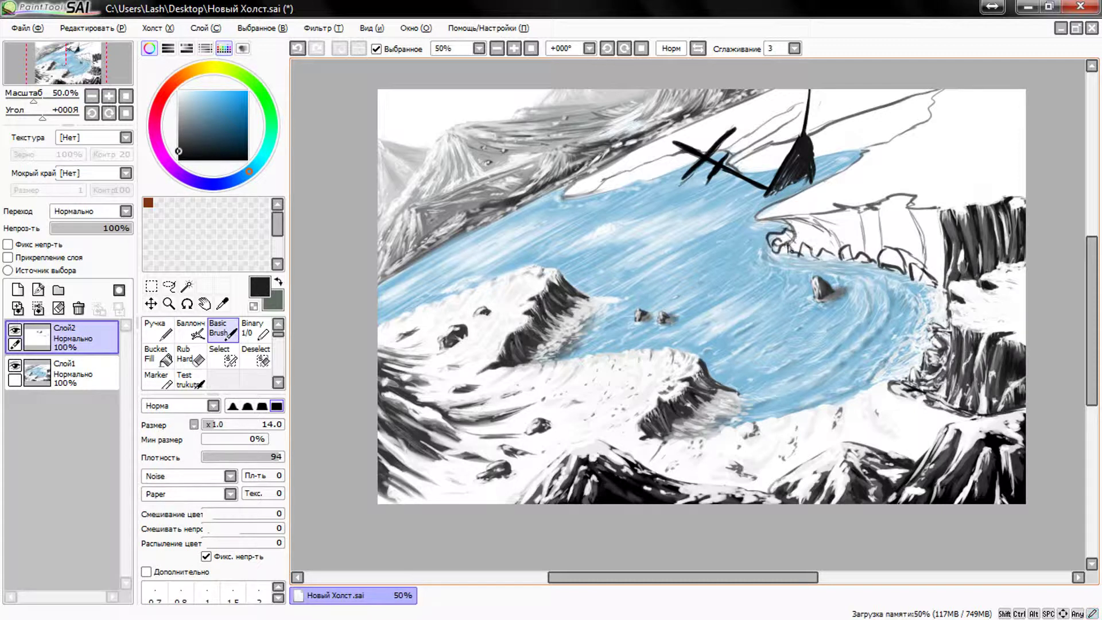
Hatch the upper snowy bank and shade the right cliff dark with a larger brush
{"action": "left_click_drag", "start_coordinate": [739, 147], "coordinate": [763, 163]}
{"action": "mouse_move", "coordinate": [866, 139]}
{"action": "left_mouse_down"}
{"action": "mouse_move", "coordinate": [816, 166]}
{"action": "mouse_move", "coordinate": [918, 101]}
{"action": "mouse_move", "coordinate": [869, 143]}
{"action": "left_mouse_up"}
{"action": "key", "text": "bracketright"}
{"action": "key", "text": "bracketright"}
{"action": "key", "text": "bracketright"}
{"action": "left_click_drag", "start_coordinate": [932, 209], "coordinate": [920, 253]}
{"action": "key", "text": "bracketleft"}
{"action": "key", "text": "bracketleft"}
{"action": "key", "text": "bracketleft"}
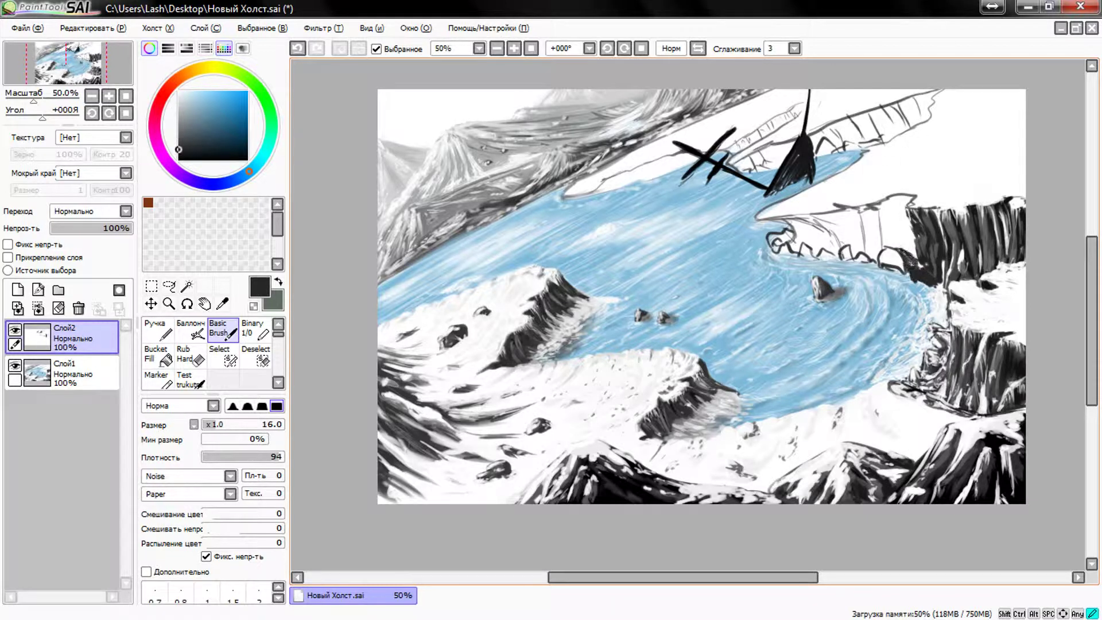
Outline the shoreline in near-black, fill the cliff's left part black, and dab mid-grey
{"action": "left_click", "coordinate": [916, 268], "text": "alt"}
{"action": "left_click", "coordinate": [899, 262], "text": "alt"}
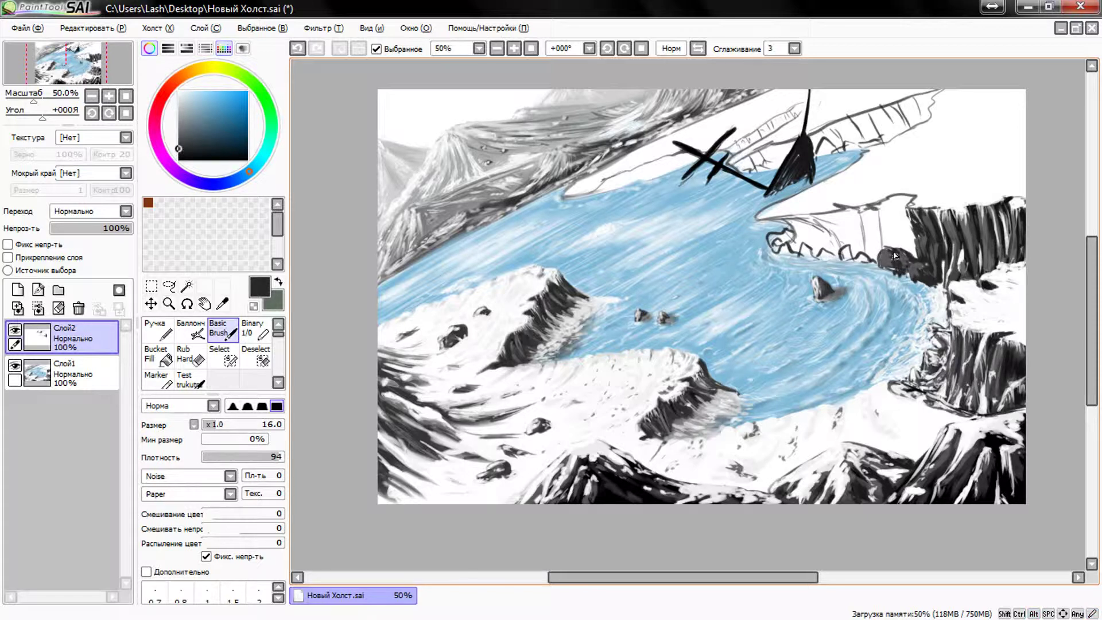
{"action": "left_click_drag", "start_coordinate": [766, 218], "coordinate": [842, 242]}
{"action": "mouse_move", "coordinate": [878, 204]}
{"action": "left_mouse_down"}
{"action": "mouse_move", "coordinate": [910, 252]}
{"action": "mouse_move", "coordinate": [878, 241]}
{"action": "mouse_move", "coordinate": [875, 255]}
{"action": "mouse_move", "coordinate": [892, 261]}
{"action": "mouse_move", "coordinate": [883, 221]}
{"action": "mouse_move", "coordinate": [905, 256]}
{"action": "mouse_move", "coordinate": [862, 256]}
{"action": "mouse_move", "coordinate": [924, 298]}
{"action": "mouse_move", "coordinate": [898, 295]}
{"action": "left_mouse_up"}
{"action": "left_click", "coordinate": [872, 219], "text": "alt"}
{"action": "left_click", "coordinate": [905, 252], "text": "alt"}
{"action": "left_click", "coordinate": [884, 241], "text": "alt"}
At density 100, lighten the cliff's top edge and paint whitish foam at its base
{"action": "left_click", "coordinate": [933, 253], "text": "alt"}
{"action": "mouse_move", "coordinate": [806, 337]}
{"action": "left_mouse_down"}
{"action": "mouse_move", "coordinate": [772, 358]}
{"action": "mouse_move", "coordinate": [772, 412]}
{"action": "left_mouse_up"}
{"action": "key", "text": "0"}
{"action": "left_click_drag", "start_coordinate": [893, 201], "coordinate": [904, 219]}
{"action": "left_click_drag", "start_coordinate": [867, 268], "coordinate": [936, 292]}
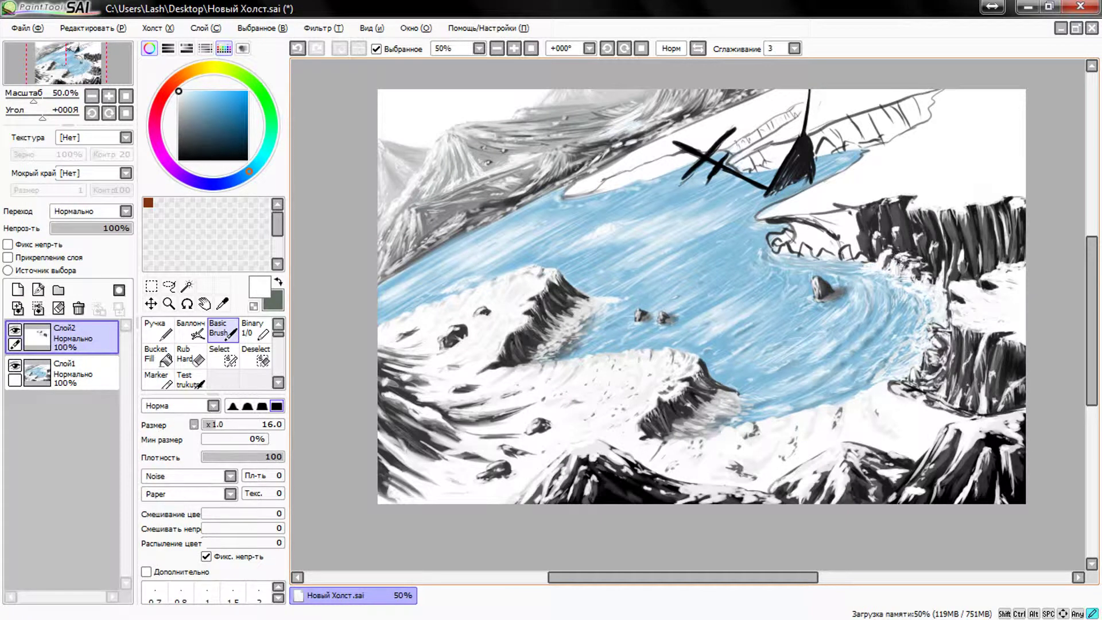
Deepen the cliff edge with dark grey strokes and dabs
{"action": "left_click", "coordinate": [855, 230], "text": "alt"}
{"action": "mouse_move", "coordinate": [827, 224]}
{"action": "left_mouse_down"}
{"action": "mouse_move", "coordinate": [794, 244]}
{"action": "mouse_move", "coordinate": [806, 252]}
{"action": "left_mouse_up"}
{"action": "mouse_move", "coordinate": [854, 213]}
{"action": "left_mouse_down"}
{"action": "mouse_move", "coordinate": [798, 246]}
{"action": "mouse_move", "coordinate": [818, 264]}
{"action": "mouse_move", "coordinate": [772, 259]}
{"action": "left_mouse_up"}
{"action": "left_click", "coordinate": [804, 241], "text": "alt"}
{"action": "left_click", "coordinate": [894, 205], "text": "alt"}
{"action": "left_click", "coordinate": [756, 219], "text": "alt"}
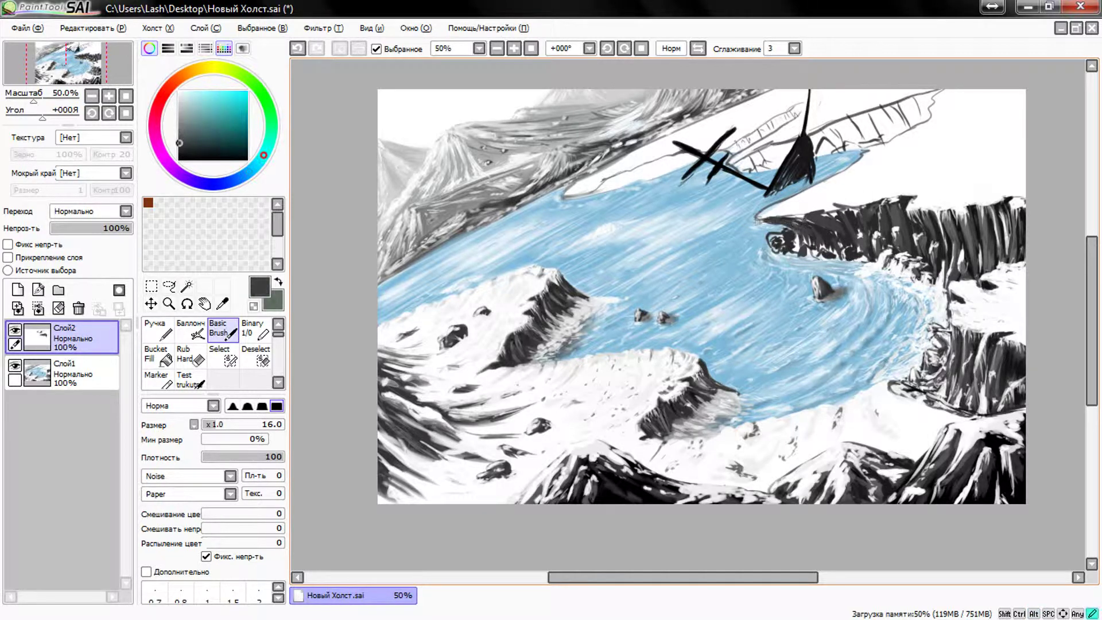
Paint a white snow line along the cliff top, undoing a misplaced stroke
{"action": "left_click", "coordinate": [826, 227], "text": "alt"}
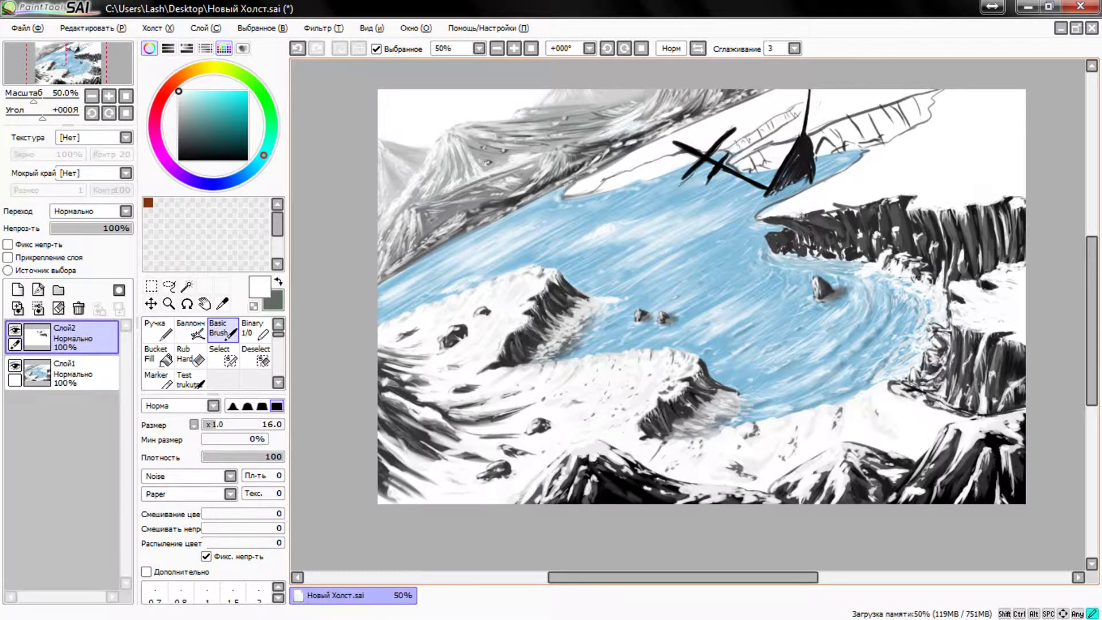
{"action": "scroll", "coordinate": [860, 182], "scroll_direction": "up", "scroll_amount": 1}
{"action": "left_click_drag", "start_coordinate": [866, 270], "coordinate": [840, 316]}
{"action": "mouse_move", "coordinate": [735, 264]}
{"action": "left_mouse_down"}
{"action": "mouse_move", "coordinate": [703, 289]}
{"action": "mouse_move", "coordinate": [708, 241]}
{"action": "mouse_move", "coordinate": [732, 238]}
{"action": "mouse_move", "coordinate": [723, 227]}
{"action": "mouse_move", "coordinate": [775, 198]}
{"action": "left_mouse_up"}
{"action": "key", "text": "ctrl+z"}
{"action": "left_click_drag", "start_coordinate": [809, 252], "coordinate": [827, 224]}
{"action": "left_click_drag", "start_coordinate": [912, 233], "coordinate": [916, 209]}
{"action": "left_click_drag", "start_coordinate": [837, 236], "coordinate": [860, 215]}
Paint white foam along the cliff base and around the nearby rock
{"action": "mouse_move", "coordinate": [803, 252]}
{"action": "left_mouse_down"}
{"action": "mouse_move", "coordinate": [769, 293]}
{"action": "mouse_move", "coordinate": [740, 304]}
{"action": "left_mouse_up"}
{"action": "key", "text": "bracketleft"}
{"action": "key", "text": "bracketleft"}
{"action": "key", "text": "bracketleft"}
{"action": "mouse_move", "coordinate": [797, 285]}
{"action": "left_mouse_down"}
{"action": "mouse_move", "coordinate": [832, 310]}
{"action": "mouse_move", "coordinate": [751, 299]}
{"action": "mouse_move", "coordinate": [772, 294]}
{"action": "left_mouse_up"}
{"action": "mouse_move", "coordinate": [838, 316]}
{"action": "left_mouse_down"}
{"action": "mouse_move", "coordinate": [780, 296]}
{"action": "mouse_move", "coordinate": [795, 299]}
{"action": "mouse_move", "coordinate": [752, 269]}
{"action": "mouse_move", "coordinate": [734, 298]}
{"action": "mouse_move", "coordinate": [751, 256]}
{"action": "left_mouse_up"}
{"action": "left_click", "coordinate": [803, 304], "text": "alt"}
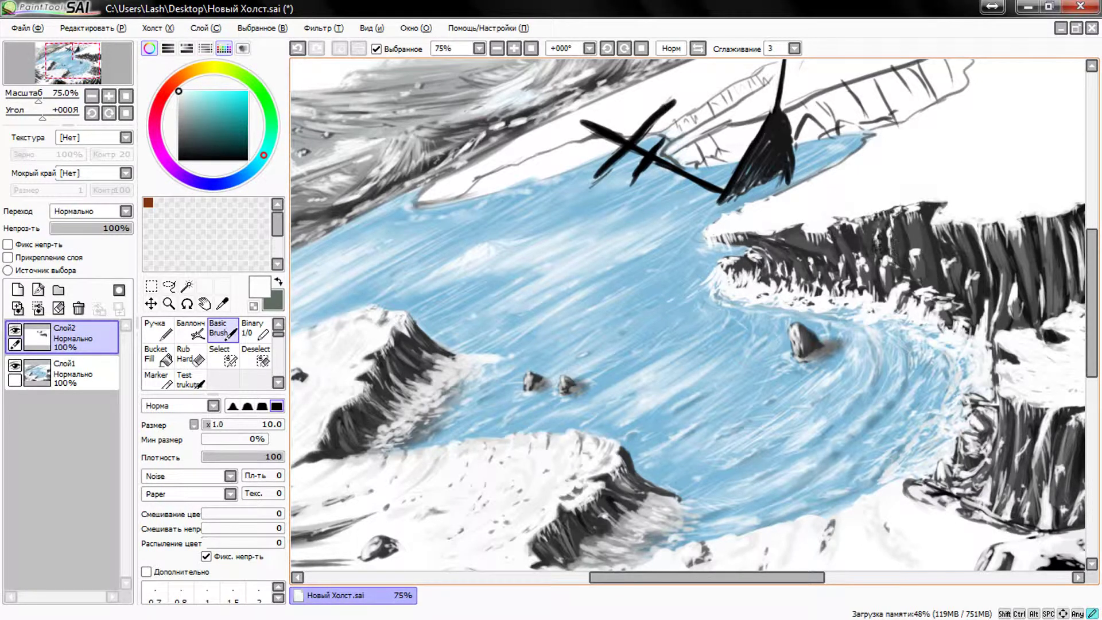
Darken the right cliff top with dark grey strokes
{"action": "left_click", "coordinate": [799, 244], "text": "alt"}
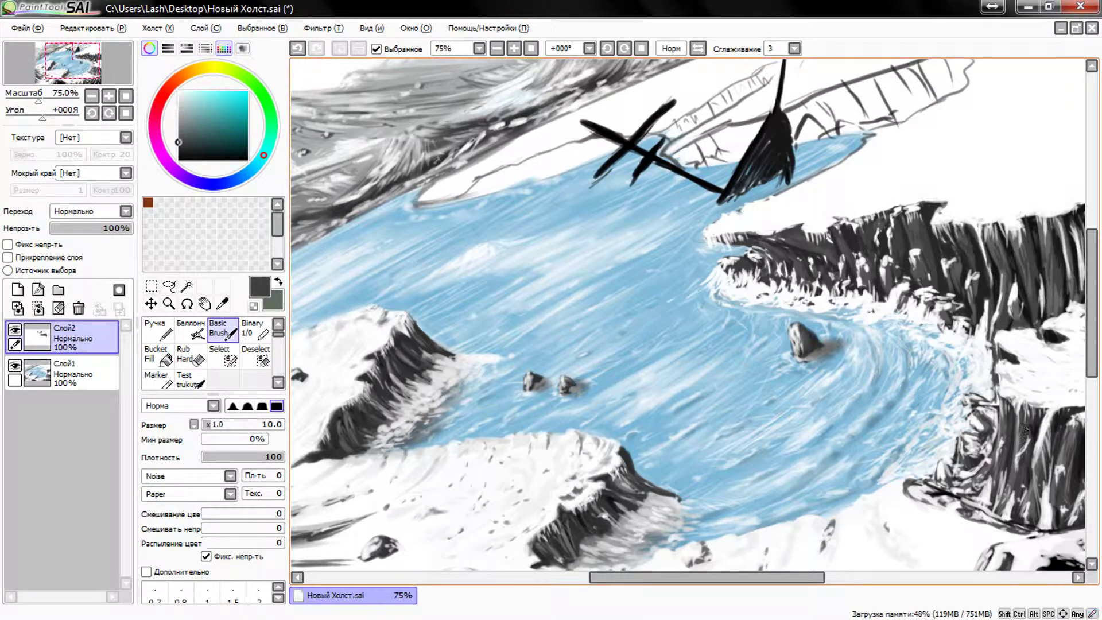
{"action": "left_click_drag", "start_coordinate": [1021, 192], "coordinate": [1061, 187]}
{"action": "left_click_drag", "start_coordinate": [929, 183], "coordinate": [975, 172]}
{"action": "mouse_move", "coordinate": [809, 201]}
{"action": "left_mouse_down"}
{"action": "mouse_move", "coordinate": [849, 186]}
{"action": "mouse_move", "coordinate": [835, 169]}
{"action": "mouse_move", "coordinate": [978, 180]}
{"action": "mouse_move", "coordinate": [974, 211]}
{"action": "left_mouse_up"}
Paint faint white foam on the water by the cliff and near the ship
{"action": "left_click", "coordinate": [776, 219], "text": "alt"}
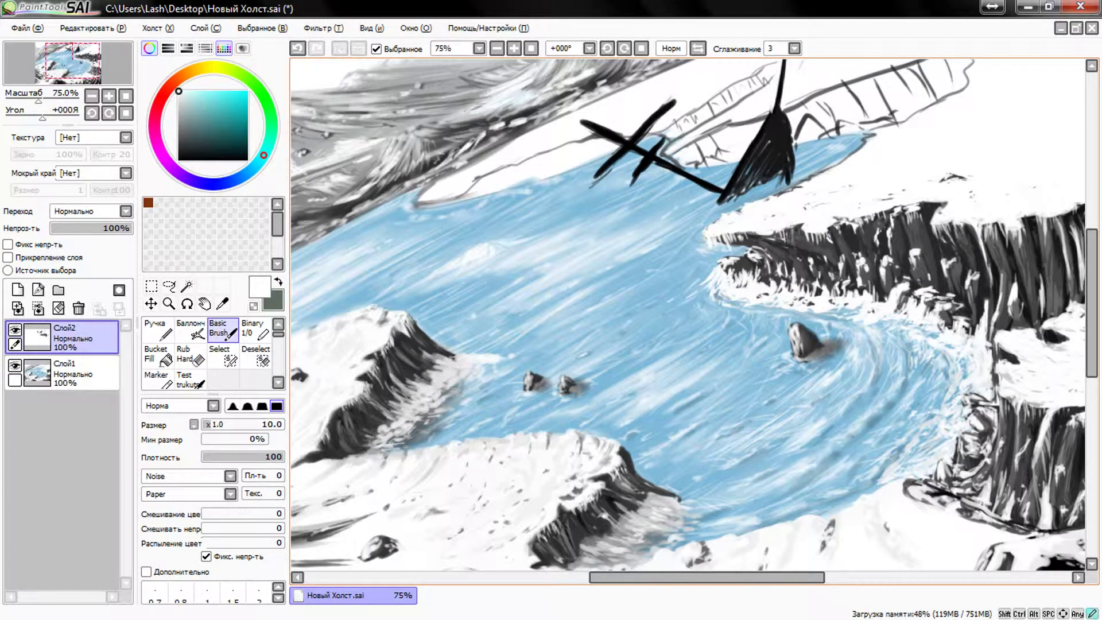
{"action": "scroll", "coordinate": [689, 316], "scroll_direction": "up", "scroll_amount": 2}
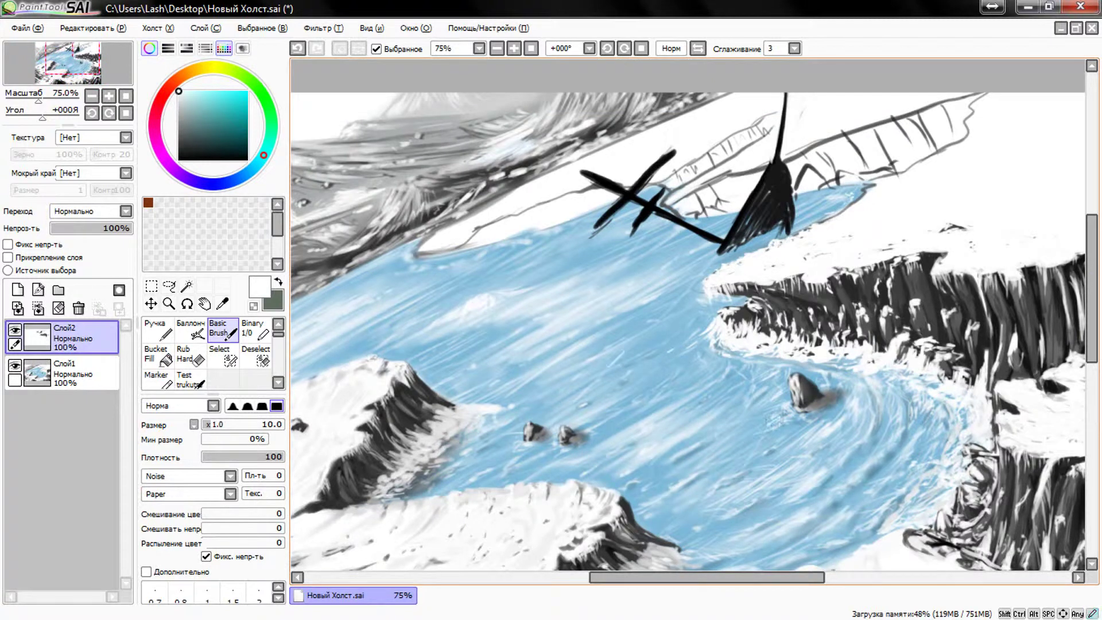
{"action": "mouse_move", "coordinate": [930, 387]}
{"action": "left_mouse_down"}
{"action": "mouse_move", "coordinate": [955, 401]}
{"action": "mouse_move", "coordinate": [927, 442]}
{"action": "mouse_move", "coordinate": [895, 380]}
{"action": "left_mouse_up"}
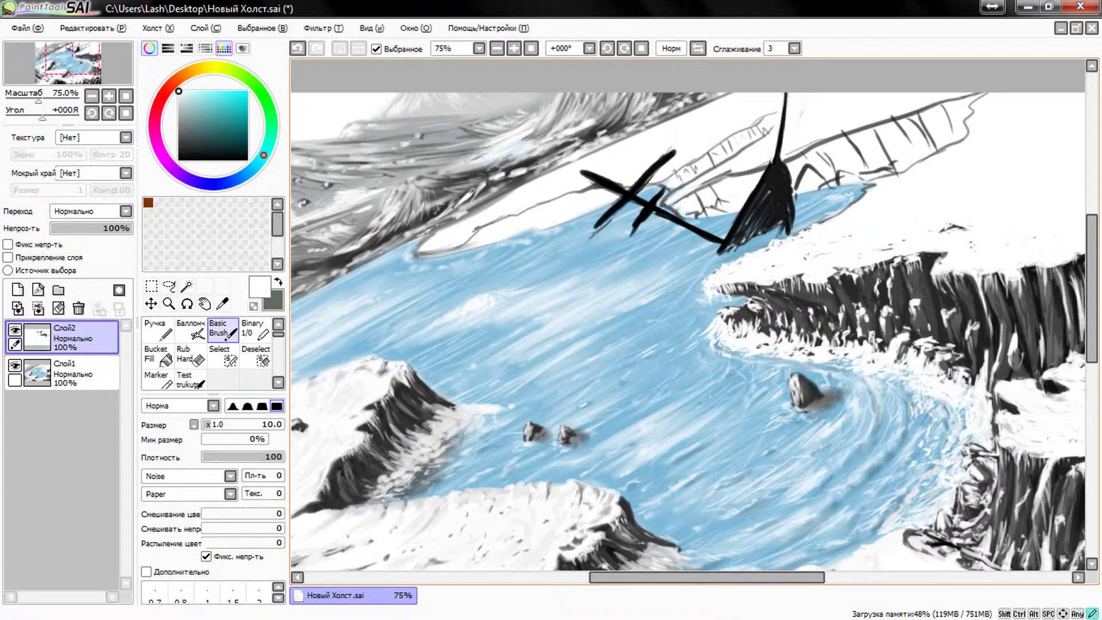
{"action": "left_click_drag", "start_coordinate": [803, 232], "coordinate": [872, 189]}
Fill the ship's sail shape in dark grey and black, with white at its base
{"action": "left_click", "coordinate": [769, 206], "text": "alt"}
{"action": "mouse_move", "coordinate": [769, 172]}
{"action": "left_mouse_down"}
{"action": "mouse_move", "coordinate": [763, 218]}
{"action": "mouse_move", "coordinate": [781, 218]}
{"action": "mouse_move", "coordinate": [783, 201]}
{"action": "left_mouse_up"}
{"action": "left_click", "coordinate": [728, 258], "text": "alt"}
{"action": "left_click_drag", "start_coordinate": [722, 253], "coordinate": [749, 243]}
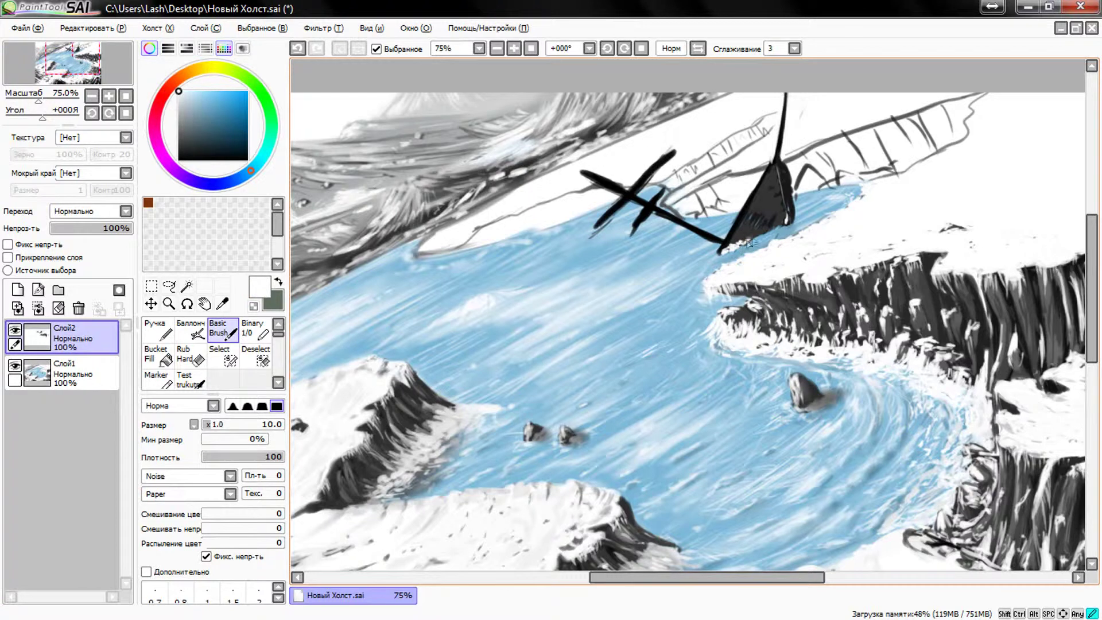
{"action": "left_click", "coordinate": [769, 224], "text": "alt"}
{"action": "mouse_move", "coordinate": [763, 172]}
{"action": "left_mouse_down"}
{"action": "mouse_move", "coordinate": [752, 229]}
{"action": "mouse_move", "coordinate": [769, 177]}
{"action": "left_mouse_up"}
Trim the ends of the crossed X beams with white strokes
{"action": "left_click", "coordinate": [608, 221], "text": "alt"}
{"action": "left_click_drag", "start_coordinate": [674, 158], "coordinate": [649, 177]}
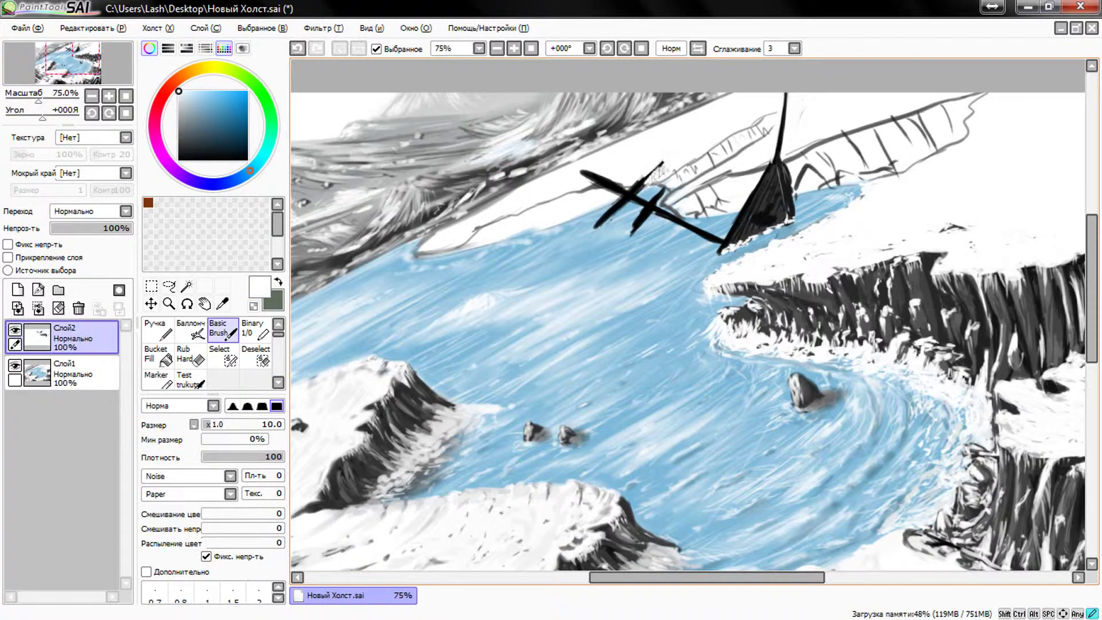
{"action": "left_click_drag", "start_coordinate": [603, 221], "coordinate": [594, 226]}
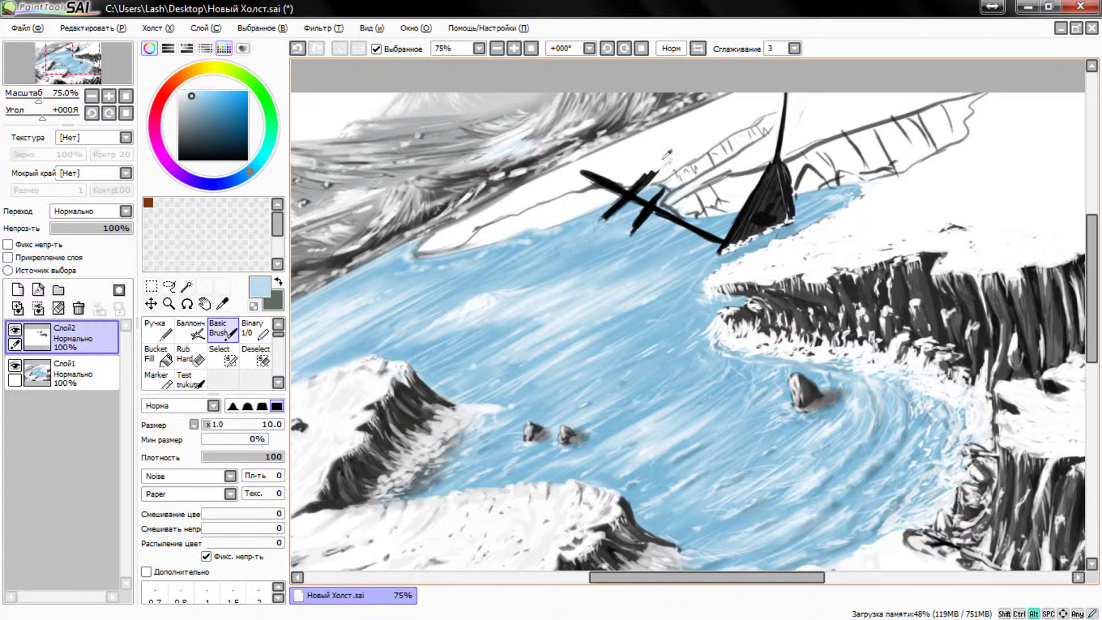
{"action": "left_click_drag", "start_coordinate": [583, 173], "coordinate": [600, 183]}
{"action": "left_click", "coordinate": [640, 232], "text": "alt"}
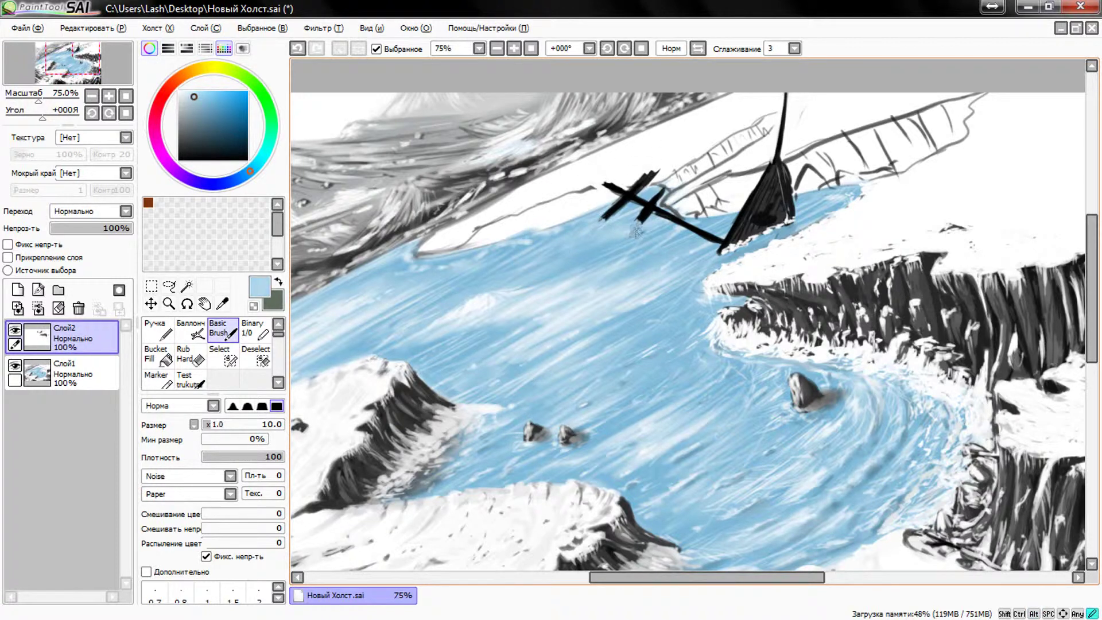
{"action": "left_click", "coordinate": [737, 134], "text": "alt"}
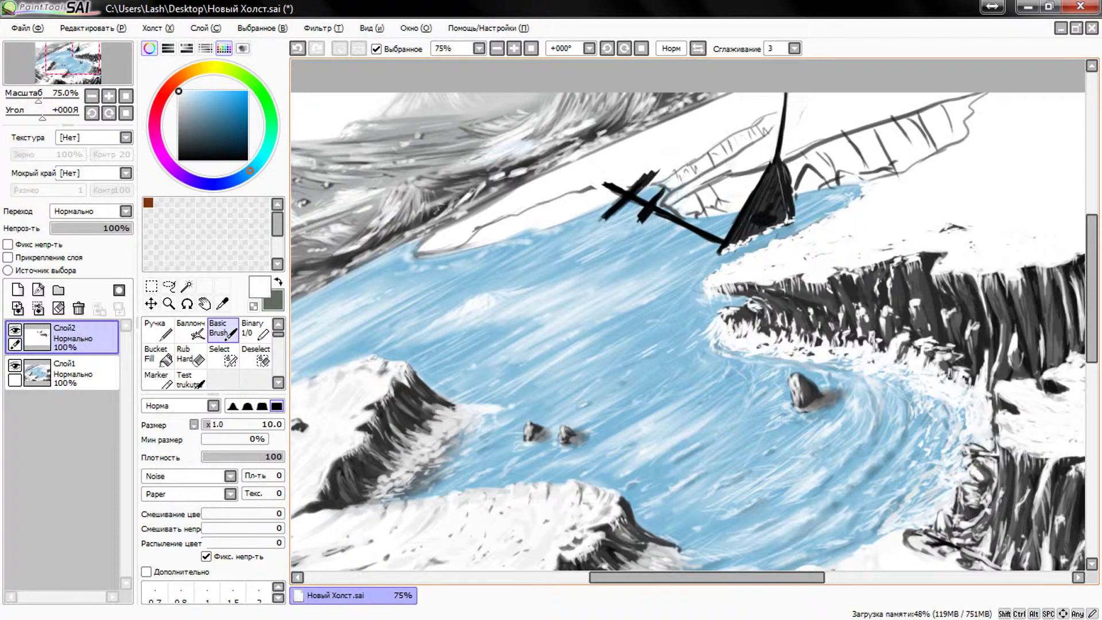
With a smaller brush, outline the hull's base in white and hatch dark strokes on the hull
{"action": "scroll", "coordinate": [742, 208], "scroll_direction": "up", "scroll_amount": 2}
{"action": "key", "text": "bracketleft"}
{"action": "key", "text": "bracketleft"}
{"action": "key", "text": "bracketleft"}
{"action": "left_click_drag", "start_coordinate": [746, 203], "coordinate": [675, 327]}
{"action": "mouse_move", "coordinate": [763, 229]}
{"action": "left_mouse_down"}
{"action": "mouse_move", "coordinate": [737, 269]}
{"action": "mouse_move", "coordinate": [766, 267]}
{"action": "mouse_move", "coordinate": [772, 278]}
{"action": "left_mouse_up"}
{"action": "left_click_drag", "start_coordinate": [783, 173], "coordinate": [806, 258]}
{"action": "left_click", "coordinate": [763, 269], "text": "alt"}
{"action": "left_click", "coordinate": [918, 275], "text": "alt"}
{"action": "left_click_drag", "start_coordinate": [806, 189], "coordinate": [860, 270]}
{"action": "mouse_move", "coordinate": [688, 344]}
{"action": "left_mouse_down"}
{"action": "mouse_move", "coordinate": [660, 359]}
{"action": "mouse_move", "coordinate": [820, 270]}
{"action": "left_mouse_up"}
At lowered brush density, blend faint grey into white foam around the ship's base
{"action": "left_click", "coordinate": [964, 284], "text": "alt"}
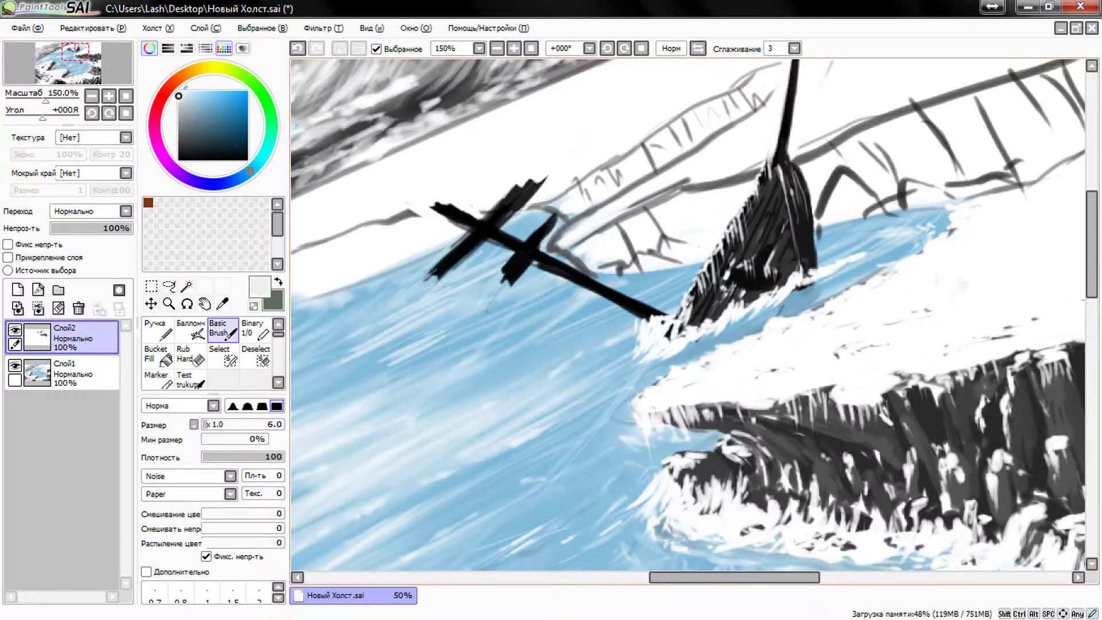
{"action": "left_click", "coordinate": [826, 264], "text": "alt"}
{"action": "left_click_drag", "start_coordinate": [275, 457], "coordinate": [208, 456]}
{"action": "left_click_drag", "start_coordinate": [827, 264], "coordinate": [889, 246]}
{"action": "mouse_move", "coordinate": [803, 281]}
{"action": "left_mouse_down"}
{"action": "mouse_move", "coordinate": [918, 206]}
{"action": "mouse_move", "coordinate": [866, 253]}
{"action": "mouse_move", "coordinate": [817, 273]}
{"action": "mouse_move", "coordinate": [858, 255]}
{"action": "left_mouse_up"}
{"action": "left_click", "coordinate": [947, 287], "text": "alt"}
{"action": "left_click_drag", "start_coordinate": [208, 457], "coordinate": [285, 457]}
{"action": "left_click_drag", "start_coordinate": [826, 269], "coordinate": [863, 246]}
Hatch white highlights over the mast and the black cross beams
{"action": "scroll", "coordinate": [803, 258], "scroll_direction": "up", "scroll_amount": 1}
{"action": "left_click_drag", "start_coordinate": [764, 256], "coordinate": [800, 100]}
{"action": "left_click_drag", "start_coordinate": [537, 335], "coordinate": [640, 387]}
{"action": "mouse_move", "coordinate": [548, 295]}
{"action": "left_mouse_down"}
{"action": "mouse_move", "coordinate": [505, 361]}
{"action": "mouse_move", "coordinate": [637, 393]}
{"action": "left_mouse_up"}
{"action": "left_click_drag", "start_coordinate": [476, 287], "coordinate": [439, 344]}
{"action": "left_click_drag", "start_coordinate": [588, 350], "coordinate": [666, 390]}
{"action": "left_click_drag", "start_coordinate": [482, 301], "coordinate": [442, 350]}
{"action": "left_click_drag", "start_coordinate": [516, 278], "coordinate": [479, 333]}
{"action": "mouse_move", "coordinate": [539, 253]}
{"action": "left_mouse_down"}
{"action": "mouse_move", "coordinate": [505, 293]}
{"action": "mouse_move", "coordinate": [436, 304]}
{"action": "left_mouse_up"}
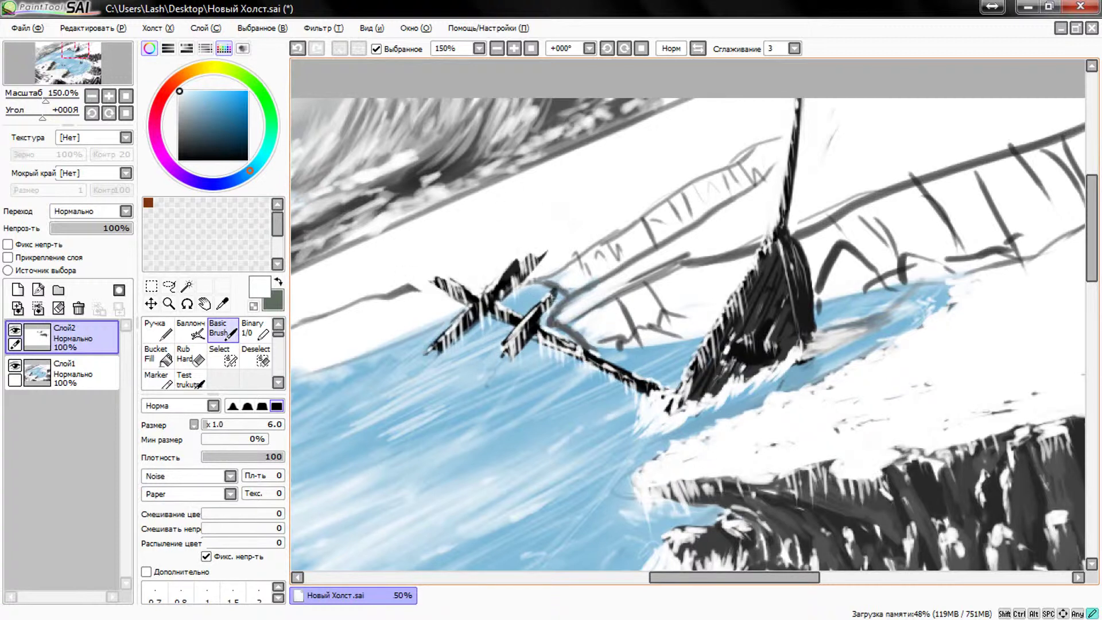
Add small white strokes along the water's edge
{"action": "scroll", "coordinate": [550, 297], "scroll_direction": "down", "scroll_amount": 1}
{"action": "scroll", "coordinate": [631, 259], "scroll_direction": "down", "scroll_amount": 1}
{"action": "scroll", "coordinate": [746, 218], "scroll_direction": "down", "scroll_amount": 1}
{"action": "scroll", "coordinate": [822, 199], "scroll_direction": "up", "scroll_amount": 2}
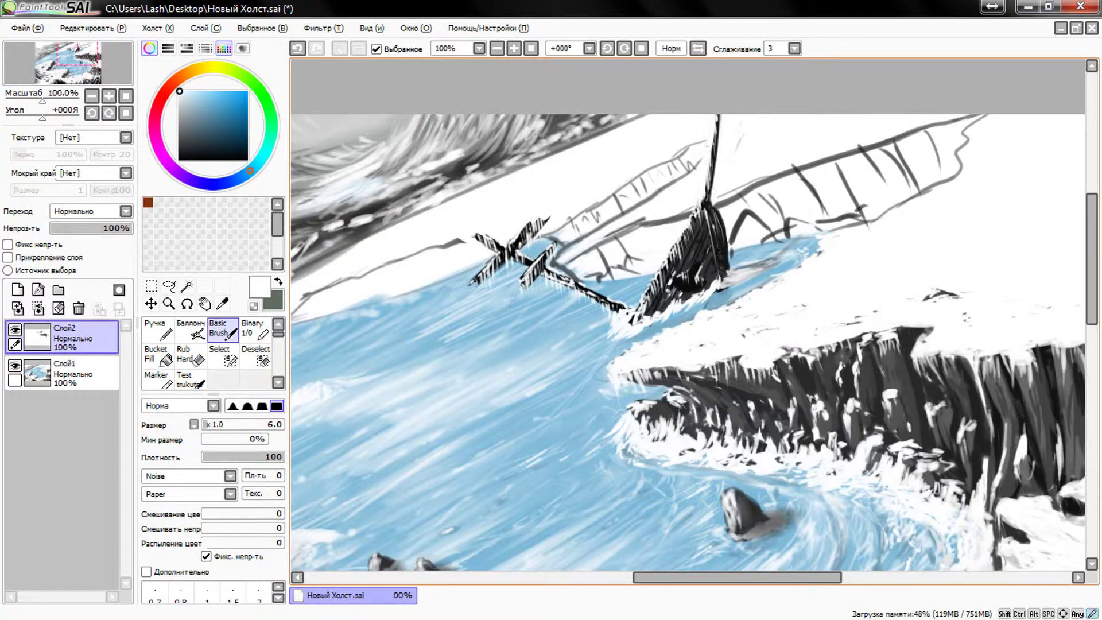
{"action": "left_click_drag", "start_coordinate": [594, 355], "coordinate": [628, 338]}
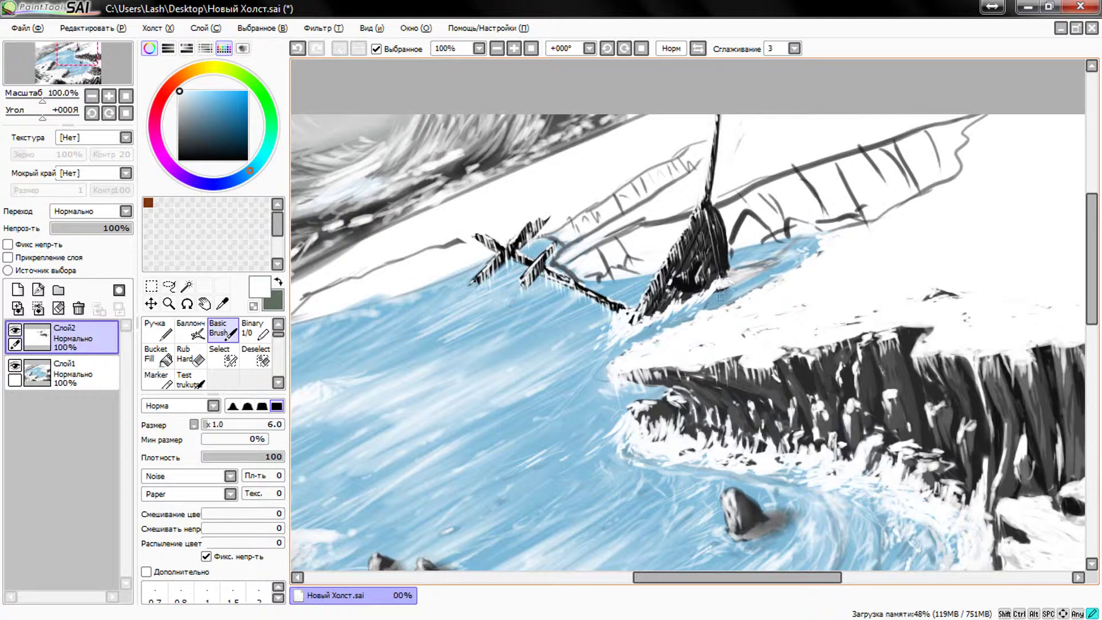
{"action": "left_click_drag", "start_coordinate": [362, 185], "coordinate": [455, 218]}
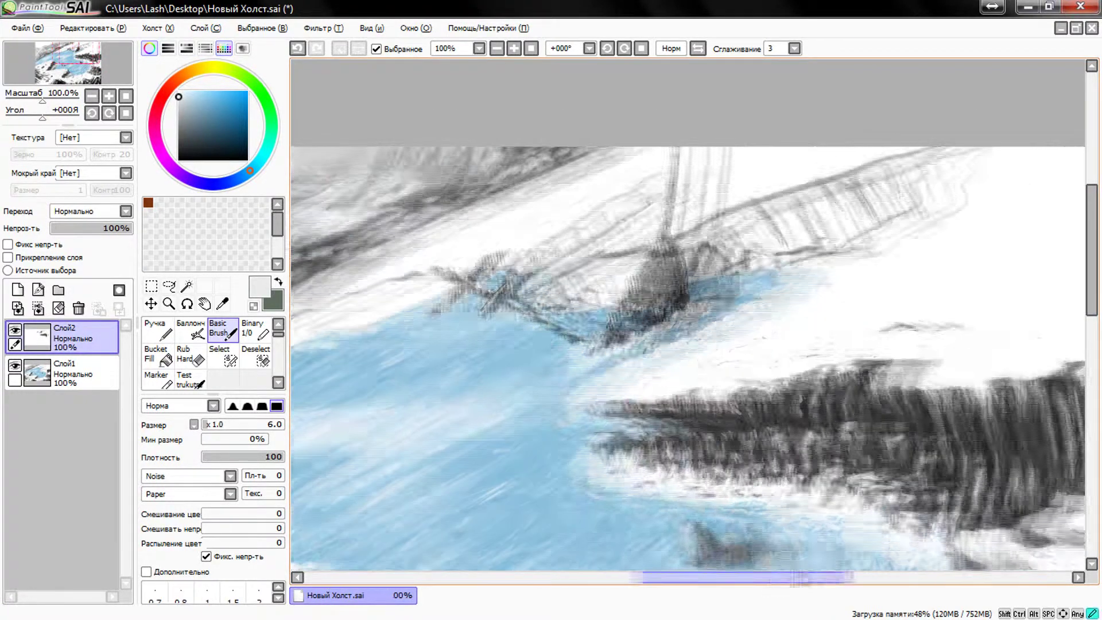
Paint a black area at the ship's bow, streaked with dark grey
{"action": "left_click_drag", "start_coordinate": [327, 353], "coordinate": [195, 353]}
{"action": "left_click_drag", "start_coordinate": [889, 161], "coordinate": [924, 175]}
{"action": "left_click_drag", "start_coordinate": [915, 172], "coordinate": [881, 213]}
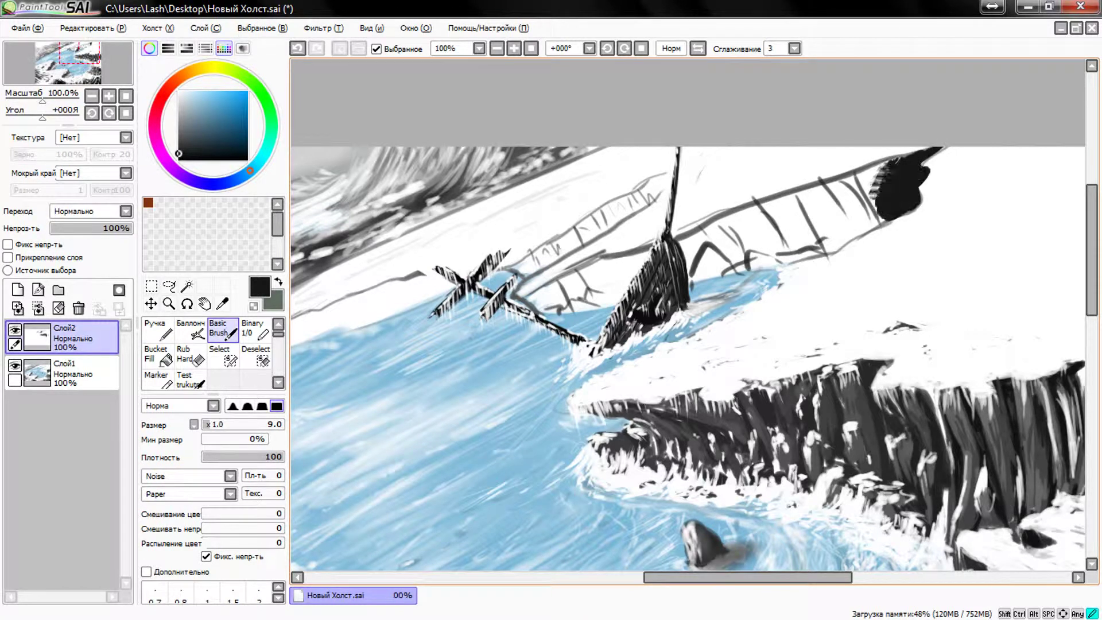
{"action": "left_click_drag", "start_coordinate": [906, 169], "coordinate": [887, 215]}
{"action": "left_click", "coordinate": [901, 184], "text": "alt"}
{"action": "left_click_drag", "start_coordinate": [901, 167], "coordinate": [904, 210]}
{"action": "left_click", "coordinate": [868, 193], "text": "alt"}
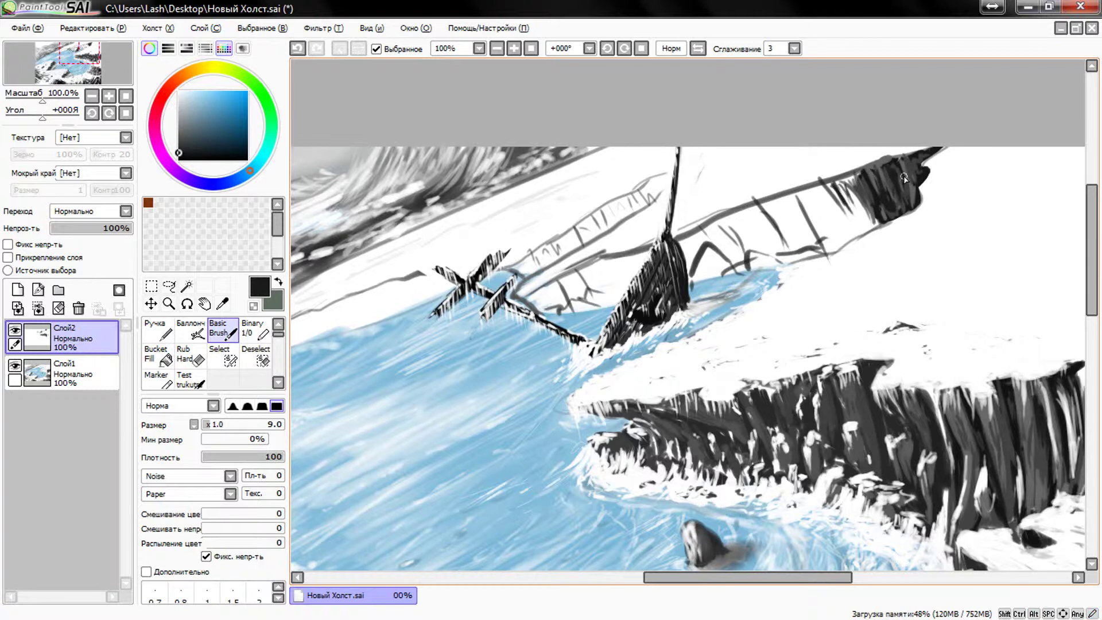
{"action": "left_click_drag", "start_coordinate": [843, 183], "coordinate": [861, 230]}
{"action": "left_click", "coordinate": [855, 196], "text": "alt"}
{"action": "left_click_drag", "start_coordinate": [838, 186], "coordinate": [858, 241]}
{"action": "left_click", "coordinate": [850, 184], "text": "alt"}
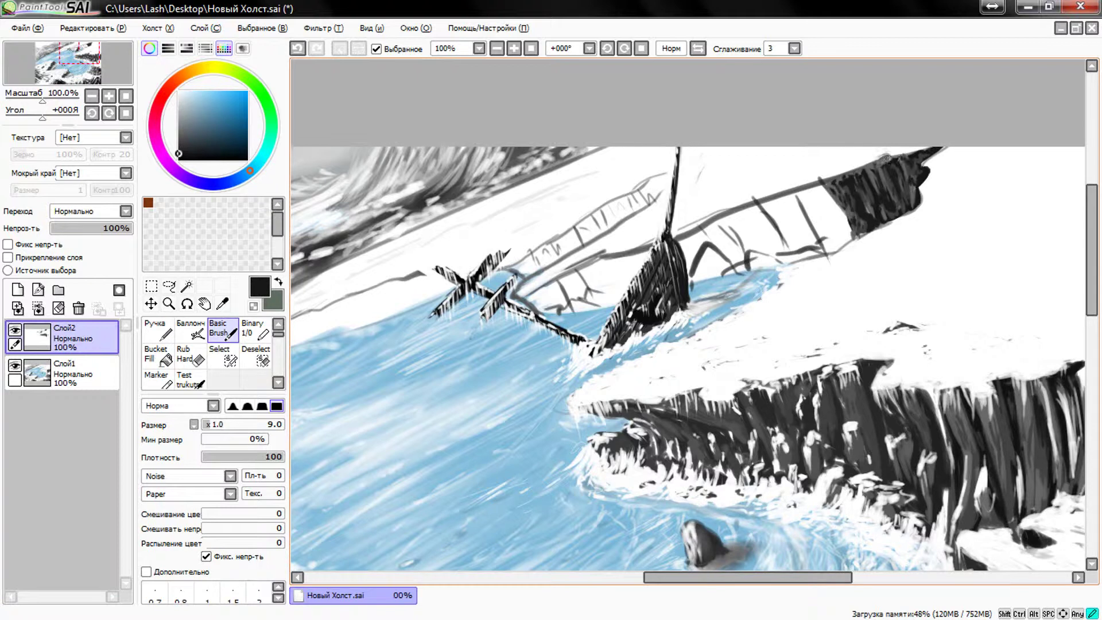
{"action": "left_click", "coordinate": [904, 158], "text": "alt"}
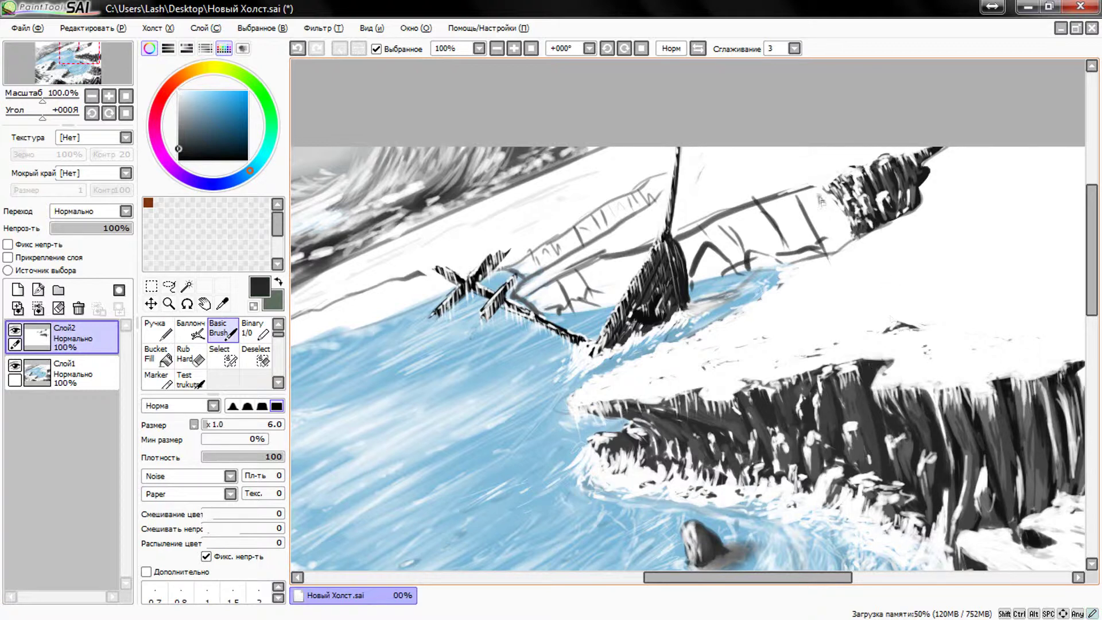
Paint a large dark log beside the mast and break it up with lighter grey streaks
{"action": "left_click_drag", "start_coordinate": [838, 206], "coordinate": [689, 258]}
{"action": "left_click_drag", "start_coordinate": [798, 196], "coordinate": [697, 224]}
{"action": "key", "text": "bracketright"}
{"action": "key", "text": "bracketright"}
{"action": "key", "text": "bracketright"}
{"action": "left_click_drag", "start_coordinate": [810, 248], "coordinate": [803, 255]}
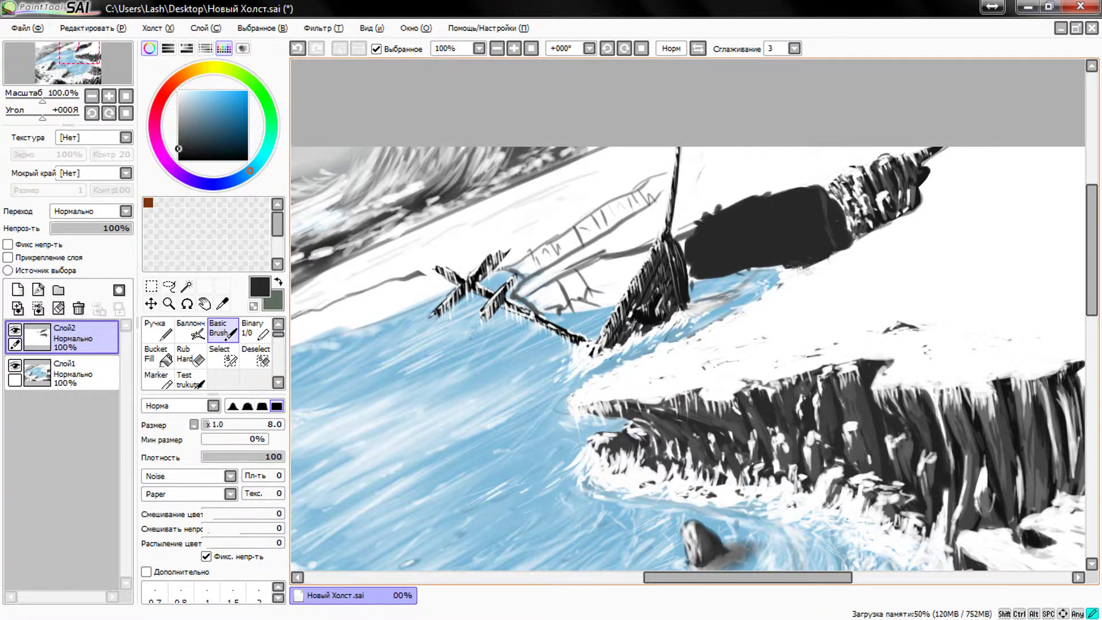
{"action": "left_click_drag", "start_coordinate": [812, 192], "coordinate": [800, 241]}
{"action": "left_click_drag", "start_coordinate": [781, 204], "coordinate": [743, 247]}
{"action": "left_click", "coordinate": [1009, 425], "text": "alt"}
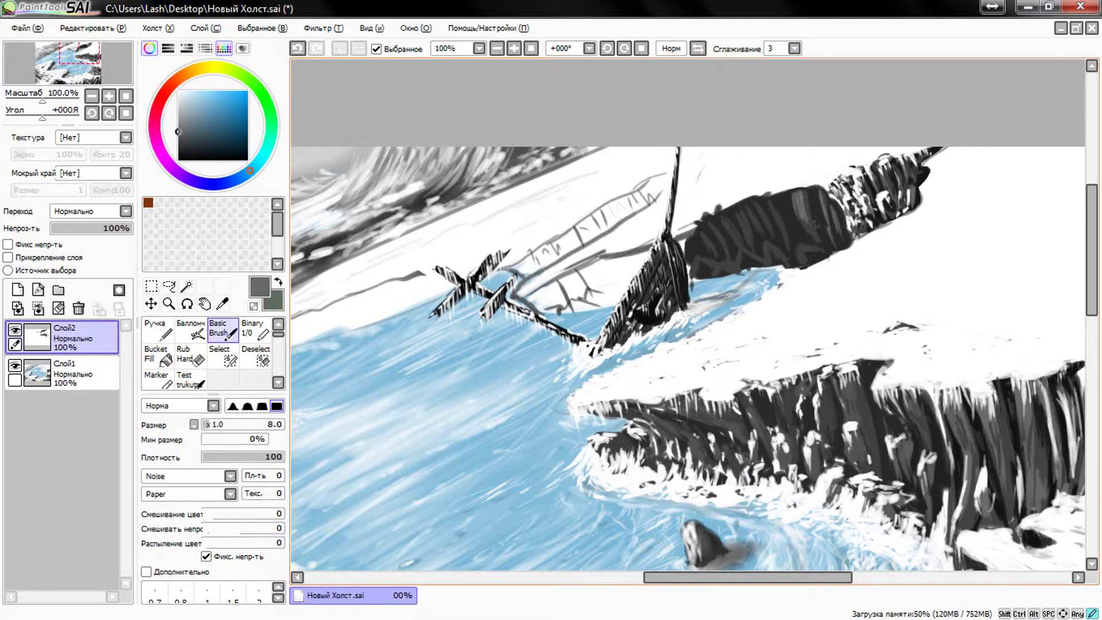
{"action": "mouse_move", "coordinate": [813, 256]}
{"action": "left_mouse_down"}
{"action": "mouse_move", "coordinate": [780, 195]}
{"action": "mouse_move", "coordinate": [767, 219]}
{"action": "left_mouse_up"}
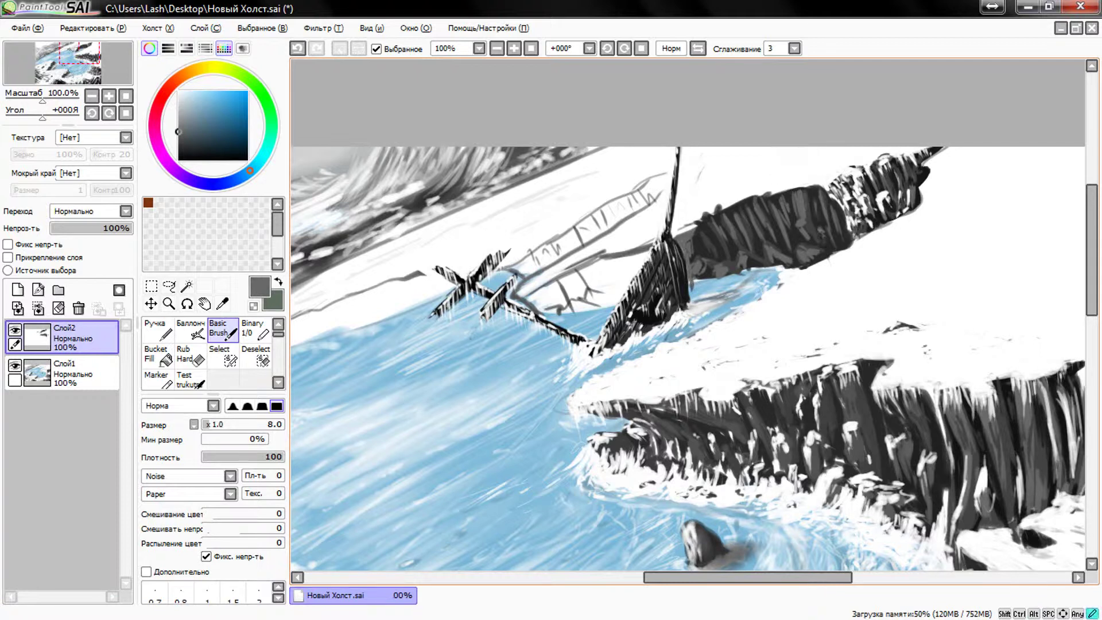
{"action": "left_click", "coordinate": [943, 269], "text": "alt"}
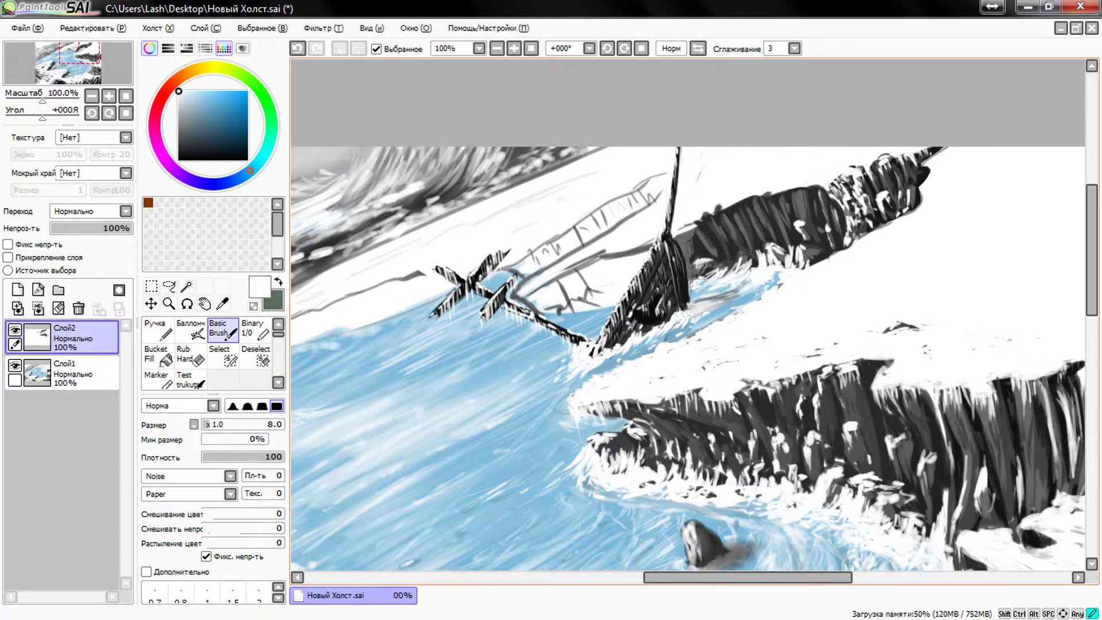
Paint white strokes along the water's edge and hatch white snow over the dark band
{"action": "scroll", "coordinate": [745, 199], "scroll_direction": "up", "scroll_amount": 2}
{"action": "left_click_drag", "start_coordinate": [838, 298], "coordinate": [809, 207]}
{"action": "mouse_move", "coordinate": [760, 318]}
{"action": "left_mouse_down"}
{"action": "mouse_move", "coordinate": [691, 373]}
{"action": "mouse_move", "coordinate": [672, 359]}
{"action": "left_mouse_up"}
{"action": "left_click_drag", "start_coordinate": [669, 223], "coordinate": [643, 243]}
{"action": "mouse_move", "coordinate": [737, 227]}
{"action": "left_mouse_down"}
{"action": "mouse_move", "coordinate": [729, 262]}
{"action": "mouse_move", "coordinate": [674, 316]}
{"action": "left_mouse_up"}
{"action": "left_click_drag", "start_coordinate": [927, 227], "coordinate": [918, 313]}
{"action": "left_click_drag", "start_coordinate": [887, 246], "coordinate": [881, 313]}
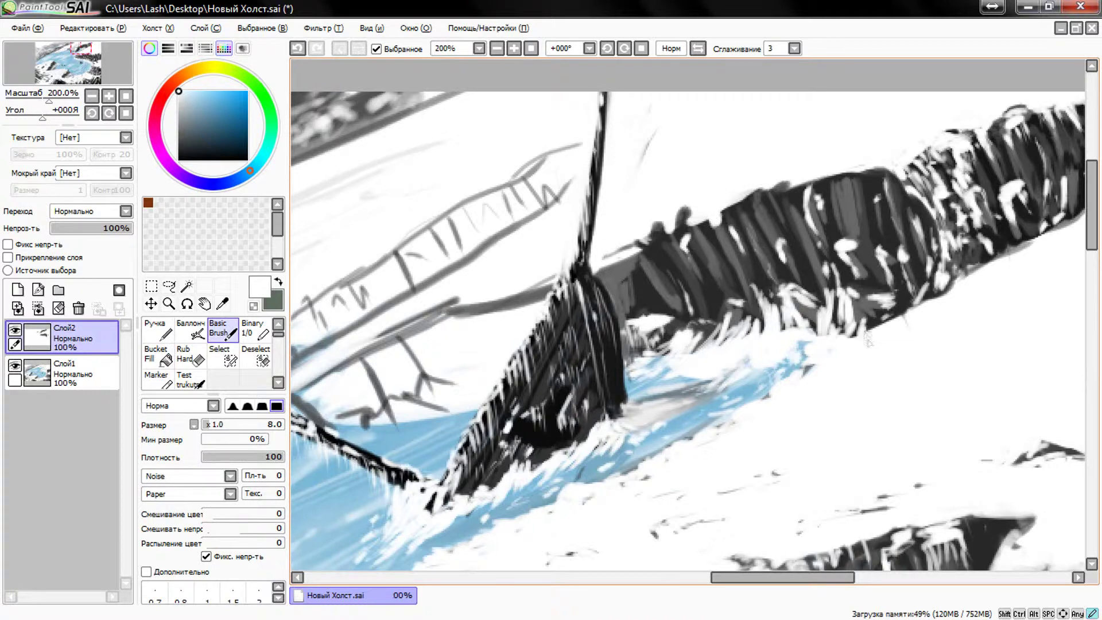
{"action": "left_click_drag", "start_coordinate": [1036, 234], "coordinate": [913, 317]}
Add short white hatching across the top of the dark band
{"action": "left_click_drag", "start_coordinate": [751, 192], "coordinate": [741, 215]}
{"action": "left_click_drag", "start_coordinate": [801, 185], "coordinate": [789, 212]}
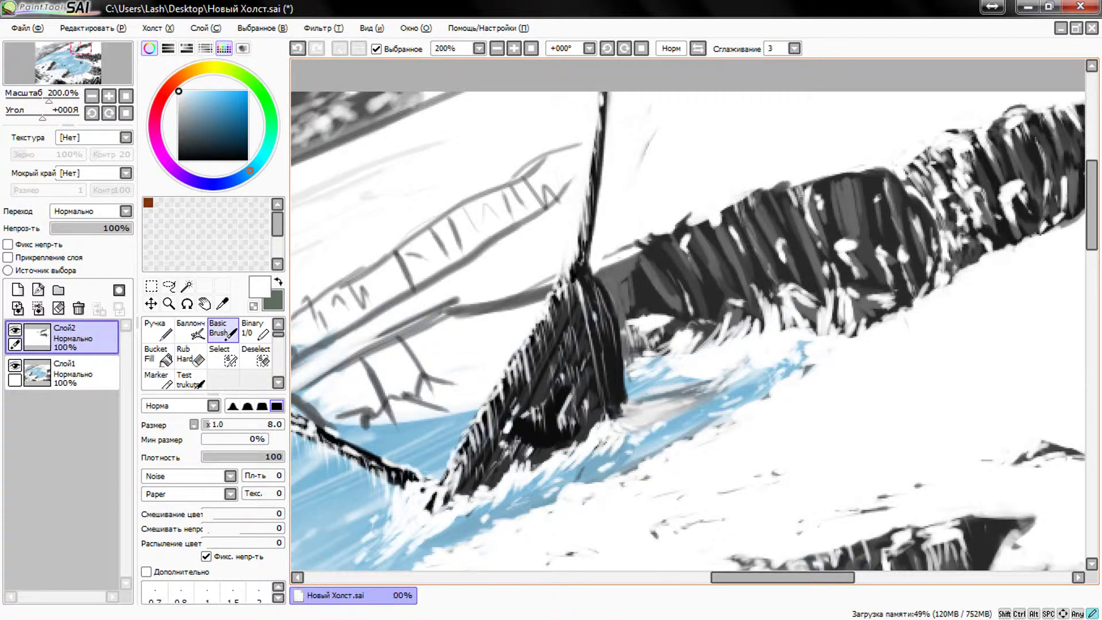
{"action": "left_click_drag", "start_coordinate": [849, 174], "coordinate": [835, 194]}
{"action": "left_click_drag", "start_coordinate": [711, 223], "coordinate": [697, 250]}
{"action": "left_click_drag", "start_coordinate": [858, 207], "coordinate": [848, 223]}
Add short dark marks on the snow, then zoom out to view the whole painting
{"action": "scroll", "coordinate": [688, 316], "scroll_direction": "down", "scroll_amount": 5}
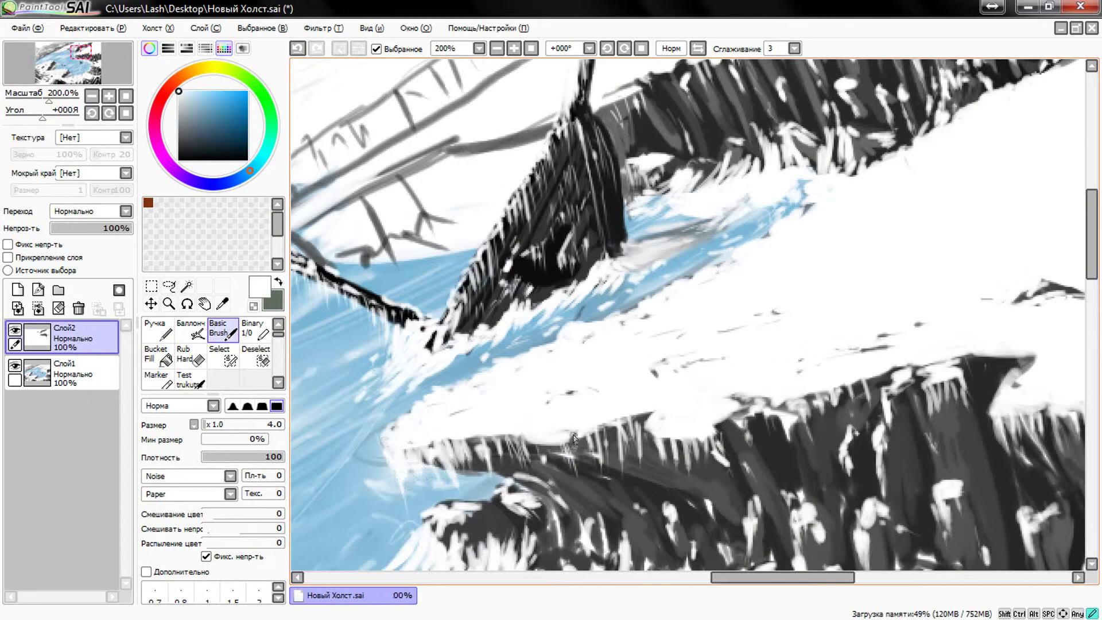
{"action": "scroll", "coordinate": [1094, 230], "scroll_direction": "up", "scroll_amount": 5}
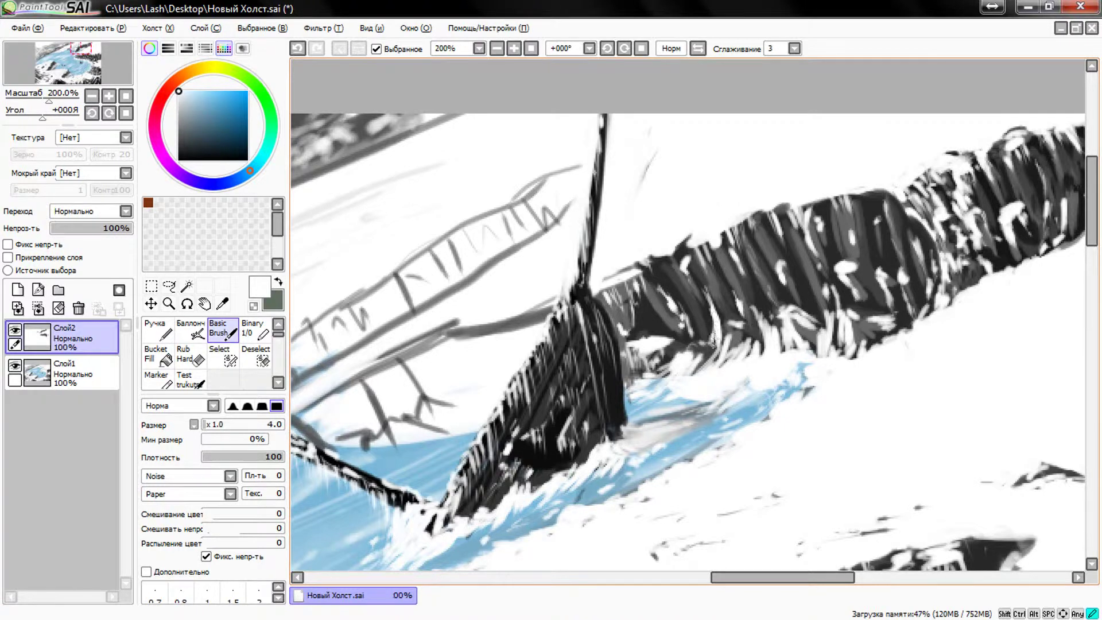
{"action": "left_click", "coordinate": [724, 270], "text": "alt"}
{"action": "mouse_move", "coordinate": [729, 370]}
{"action": "left_mouse_down"}
{"action": "mouse_move", "coordinate": [703, 393]}
{"action": "mouse_move", "coordinate": [783, 376]}
{"action": "left_mouse_up"}
{"action": "left_click", "coordinate": [766, 372], "text": "alt"}
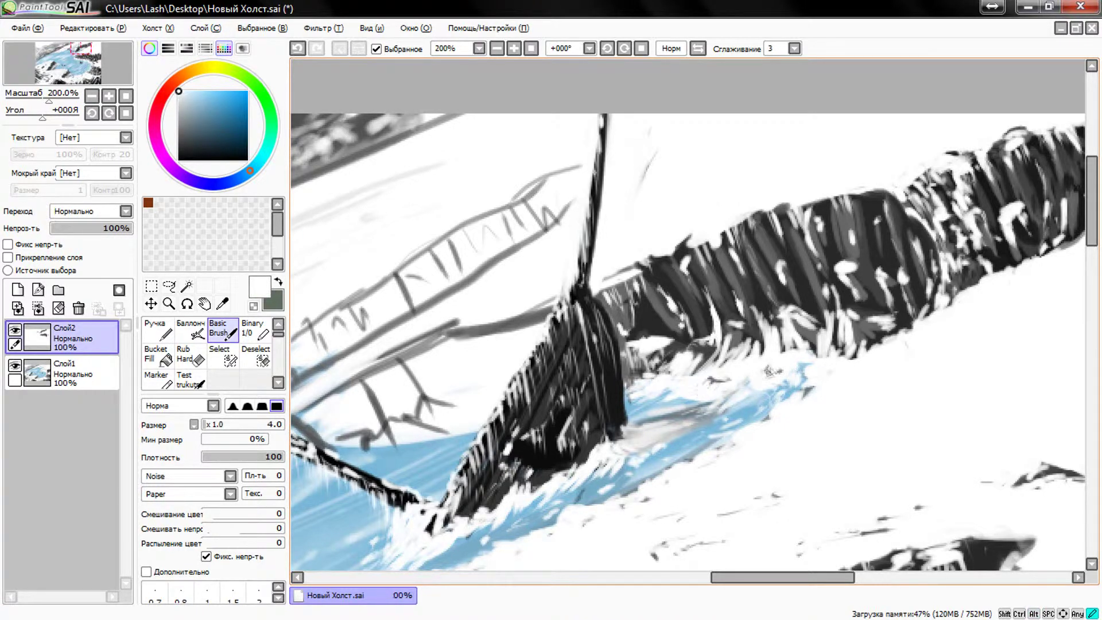
{"action": "key", "text": "minus"}
{"action": "key", "text": "minus"}
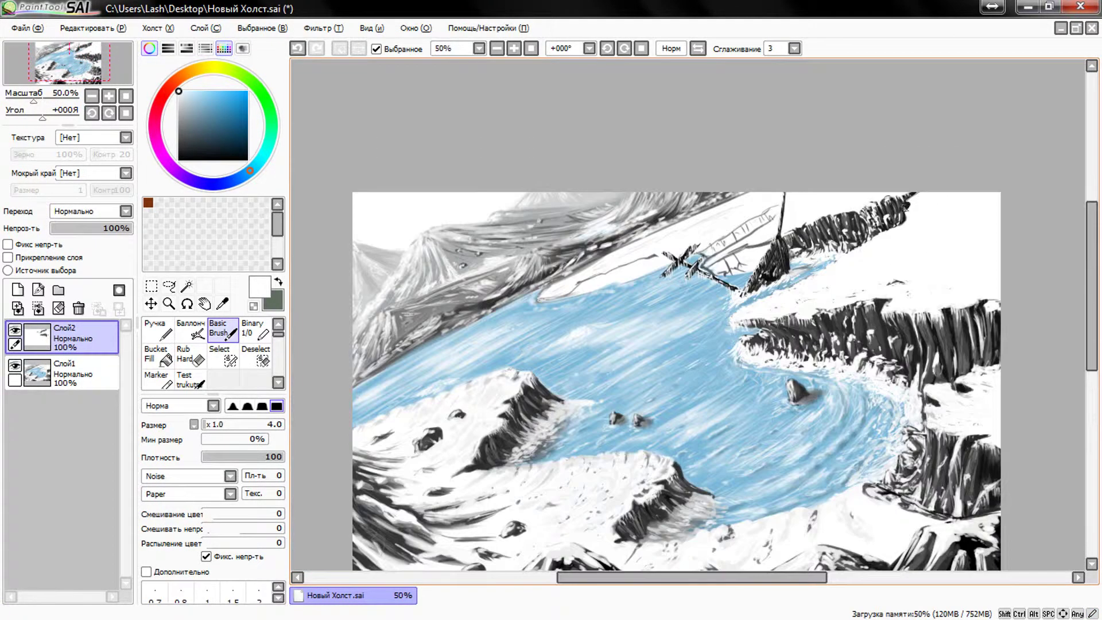
Brush faint grey shading across the snowfield right of the ship
{"action": "scroll", "coordinate": [905, 208], "scroll_direction": "down", "scroll_amount": 1}
{"action": "scroll", "coordinate": [832, 255], "scroll_direction": "up", "scroll_amount": 3}
{"action": "left_click_drag", "start_coordinate": [276, 456], "coordinate": [245, 457]}
{"action": "mouse_move", "coordinate": [826, 335]}
{"action": "left_mouse_down"}
{"action": "mouse_move", "coordinate": [814, 390]}
{"action": "mouse_move", "coordinate": [910, 324]}
{"action": "left_mouse_up"}
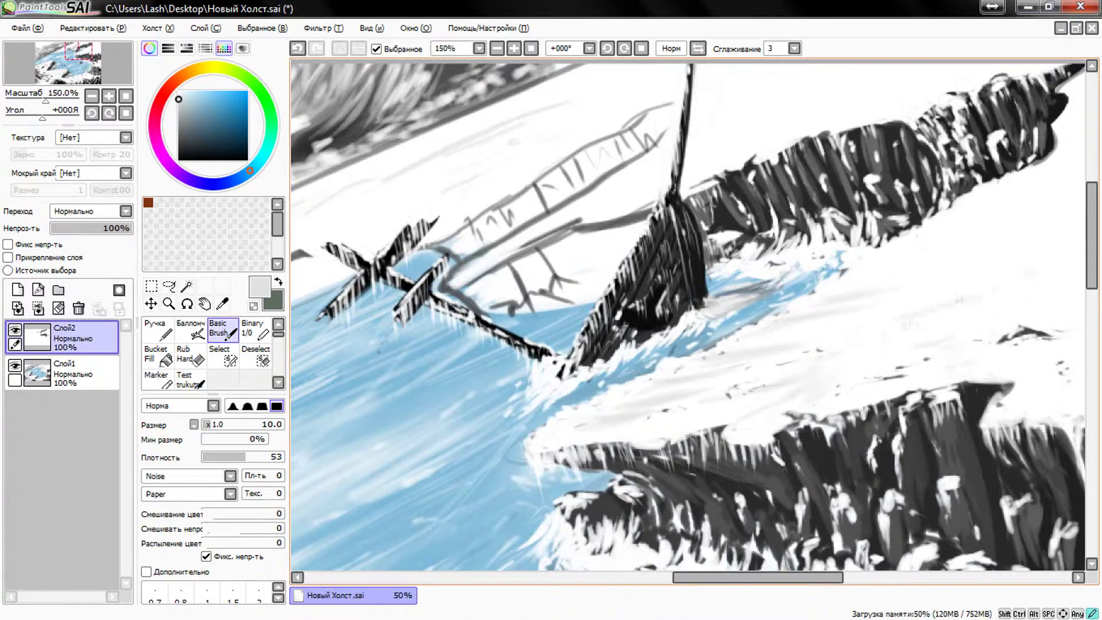
{"action": "scroll", "coordinate": [912, 335], "scroll_direction": "right", "scroll_amount": 5}
{"action": "left_click_drag", "start_coordinate": [927, 281], "coordinate": [809, 321]}
{"action": "left_click_drag", "start_coordinate": [842, 275], "coordinate": [696, 247]}
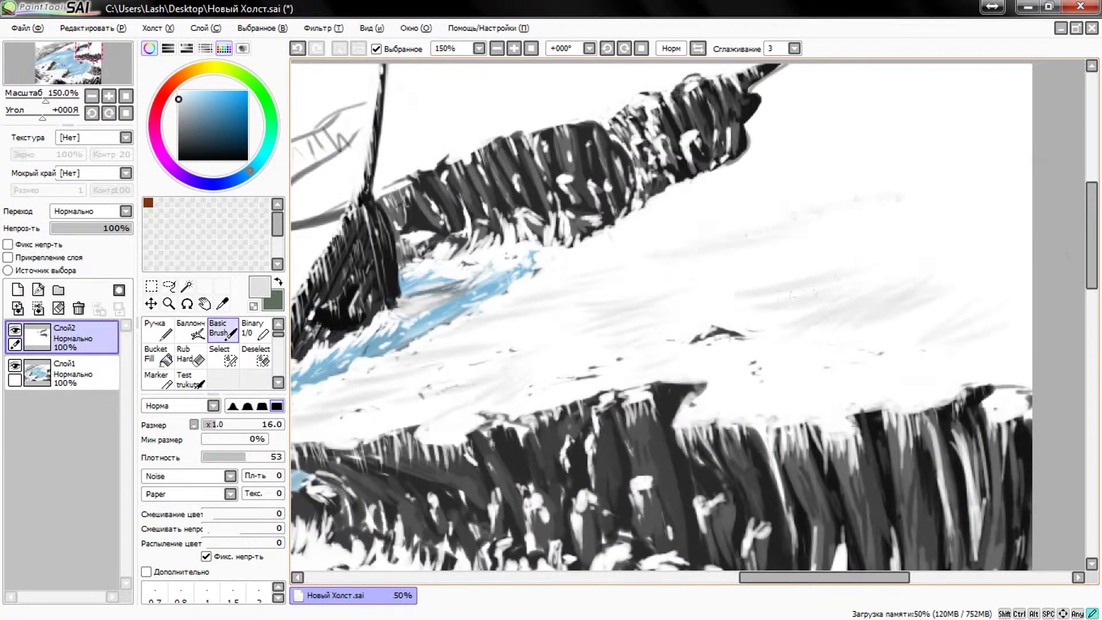
{"action": "left_click_drag", "start_coordinate": [964, 201], "coordinate": [891, 189]}
{"action": "scroll", "coordinate": [975, 170], "scroll_direction": "up", "scroll_amount": 2}
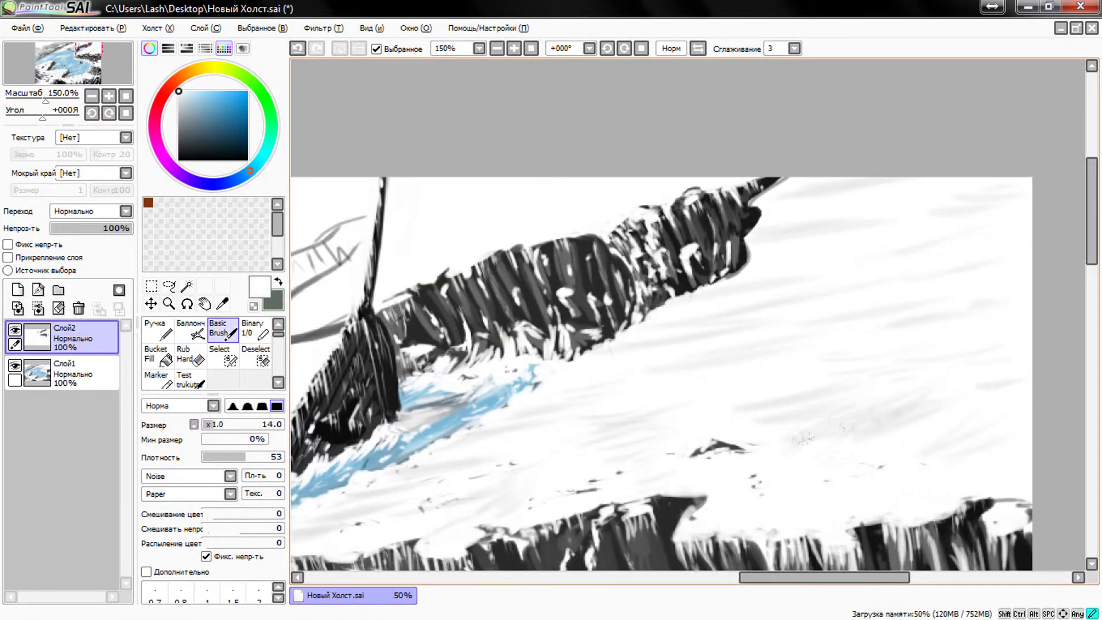
Add soft white snow strokes, then block in a dark triangular rock on the right
{"action": "left_click_drag", "start_coordinate": [913, 428], "coordinate": [751, 408]}
{"action": "left_click", "coordinate": [715, 446], "text": "alt"}
{"action": "left_click_drag", "start_coordinate": [645, 390], "coordinate": [726, 380]}
{"action": "left_click_drag", "start_coordinate": [916, 304], "coordinate": [987, 345]}
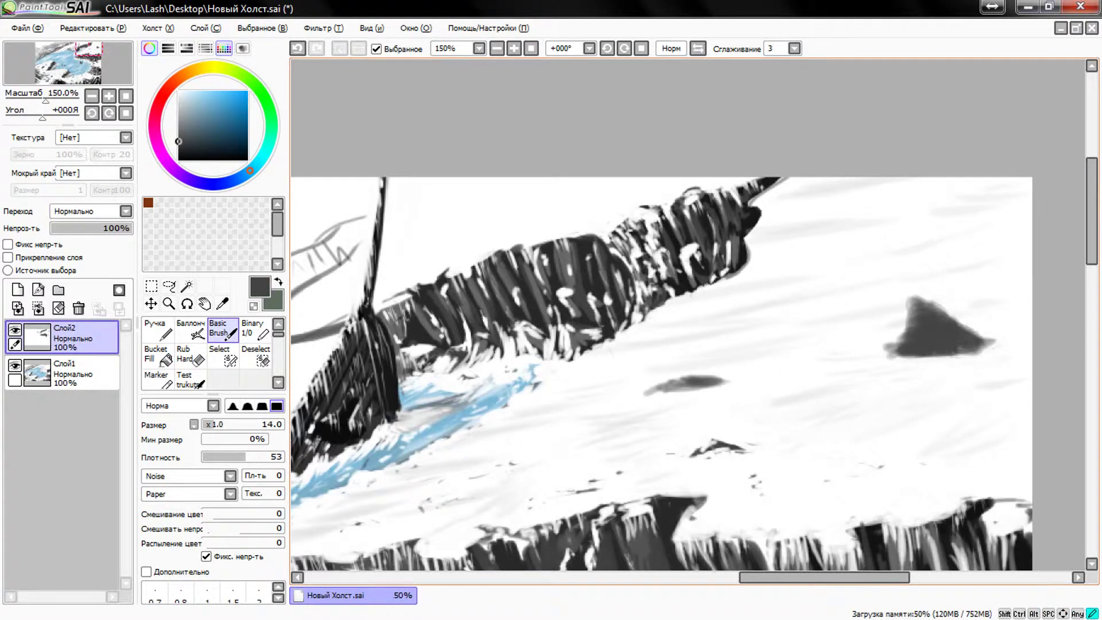
{"action": "left_click_drag", "start_coordinate": [847, 236], "coordinate": [901, 227]}
{"action": "left_click_drag", "start_coordinate": [912, 307], "coordinate": [894, 348]}
Carve white snow into the triangular rock and soften the nearby dark marks
{"action": "left_click", "coordinate": [894, 347], "text": "alt"}
{"action": "mouse_move", "coordinate": [913, 304]}
{"action": "left_mouse_down"}
{"action": "mouse_move", "coordinate": [887, 361]}
{"action": "mouse_move", "coordinate": [941, 344]}
{"action": "mouse_move", "coordinate": [984, 361]}
{"action": "mouse_move", "coordinate": [995, 344]}
{"action": "left_mouse_up"}
{"action": "left_click_drag", "start_coordinate": [939, 321], "coordinate": [995, 356]}
{"action": "left_click_drag", "start_coordinate": [648, 396], "coordinate": [725, 382]}
{"action": "left_click_drag", "start_coordinate": [837, 241], "coordinate": [893, 226]}
{"action": "left_click_drag", "start_coordinate": [784, 181], "coordinate": [763, 198]}
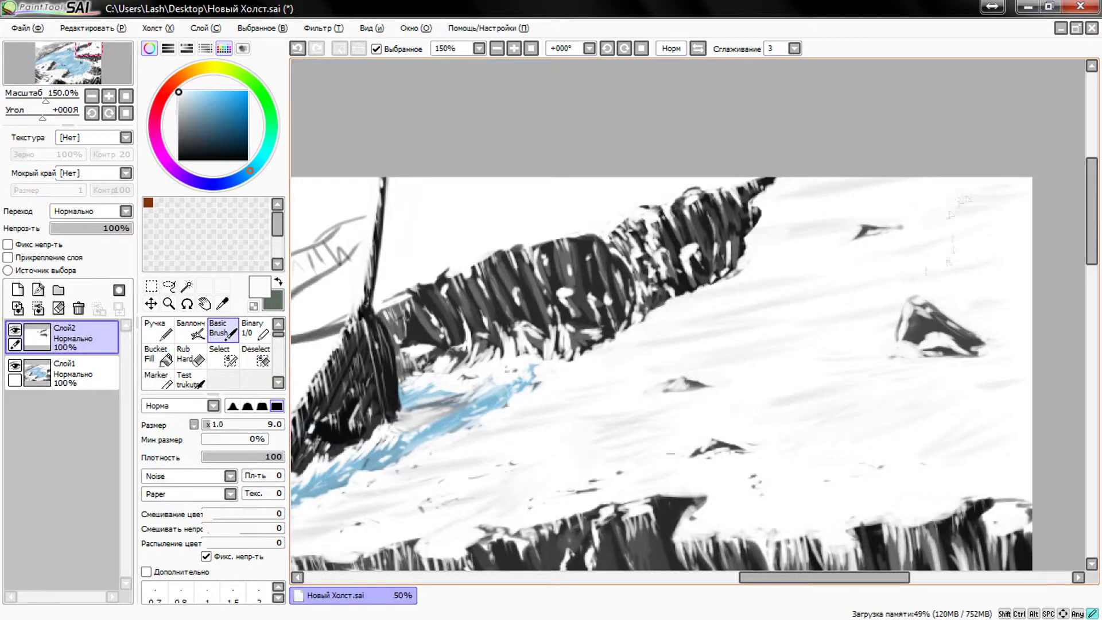
Scatter five small dark grey specks across the snow
{"action": "left_click", "coordinate": [924, 321], "text": "alt"}
{"action": "left_click_drag", "start_coordinate": [814, 278], "coordinate": [884, 269]}
{"action": "left_click_drag", "start_coordinate": [972, 418], "coordinate": [998, 407]}
{"action": "left_click_drag", "start_coordinate": [953, 227], "coordinate": [981, 225]}
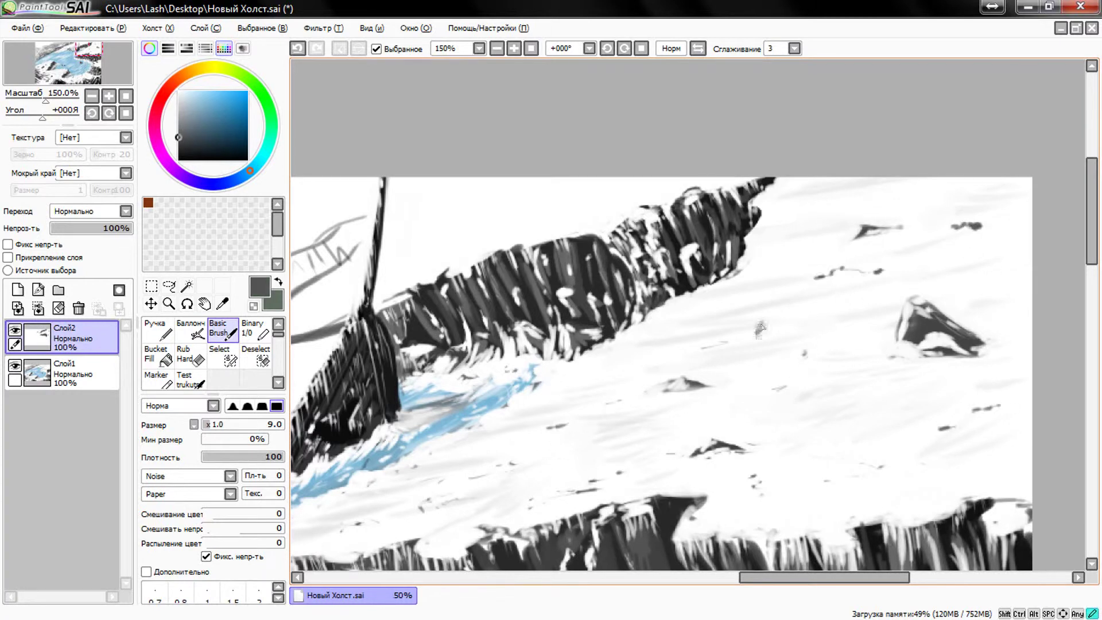
{"action": "left_click_drag", "start_coordinate": [758, 335], "coordinate": [766, 323]}
{"action": "left_click_drag", "start_coordinate": [660, 313], "coordinate": [713, 303]}
{"action": "left_click", "coordinate": [697, 310], "text": "alt"}
{"action": "key", "text": "bracketleft"}
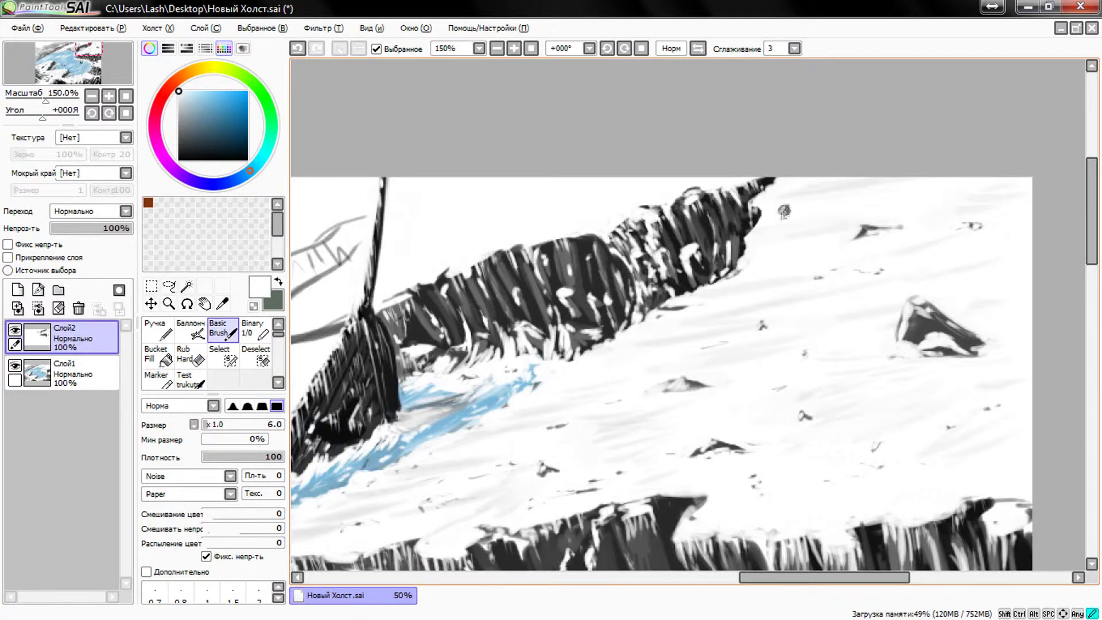
With a larger brush at about half density, add a faint light stroke on the snow
{"action": "left_click", "coordinate": [991, 409], "text": "alt"}
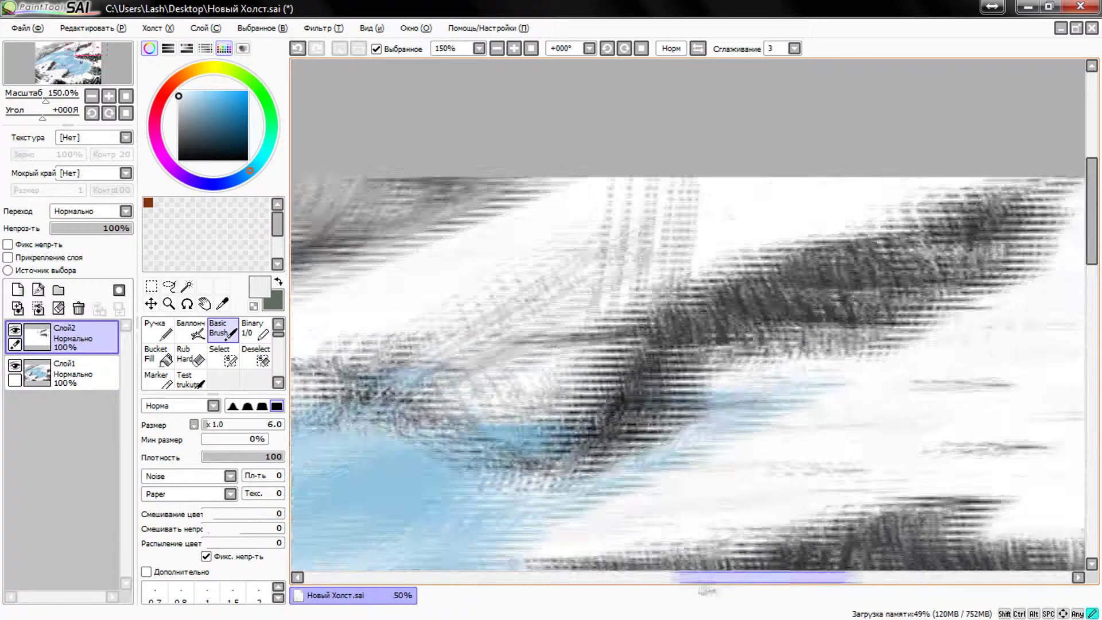
{"action": "scroll", "coordinate": [830, 210], "scroll_direction": "down", "scroll_amount": 2}
{"action": "scroll", "coordinate": [730, 262], "scroll_direction": "up", "scroll_amount": 1}
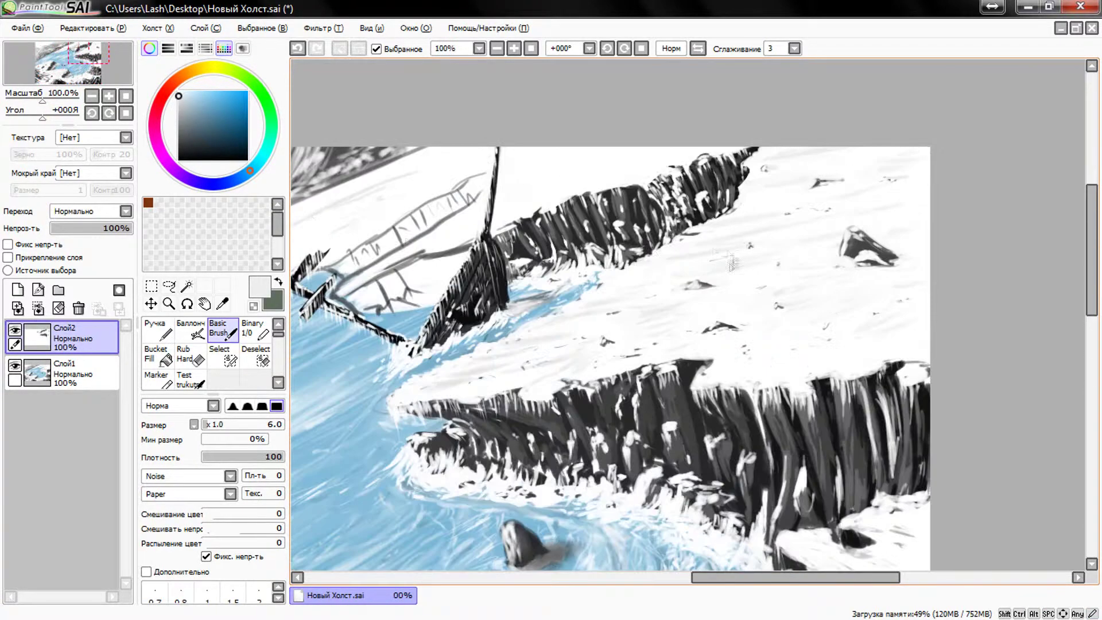
{"action": "left_click", "coordinate": [758, 290], "text": "alt"}
{"action": "key", "text": "bracketright"}
{"action": "key", "text": "bracketright"}
{"action": "key", "text": "bracketright"}
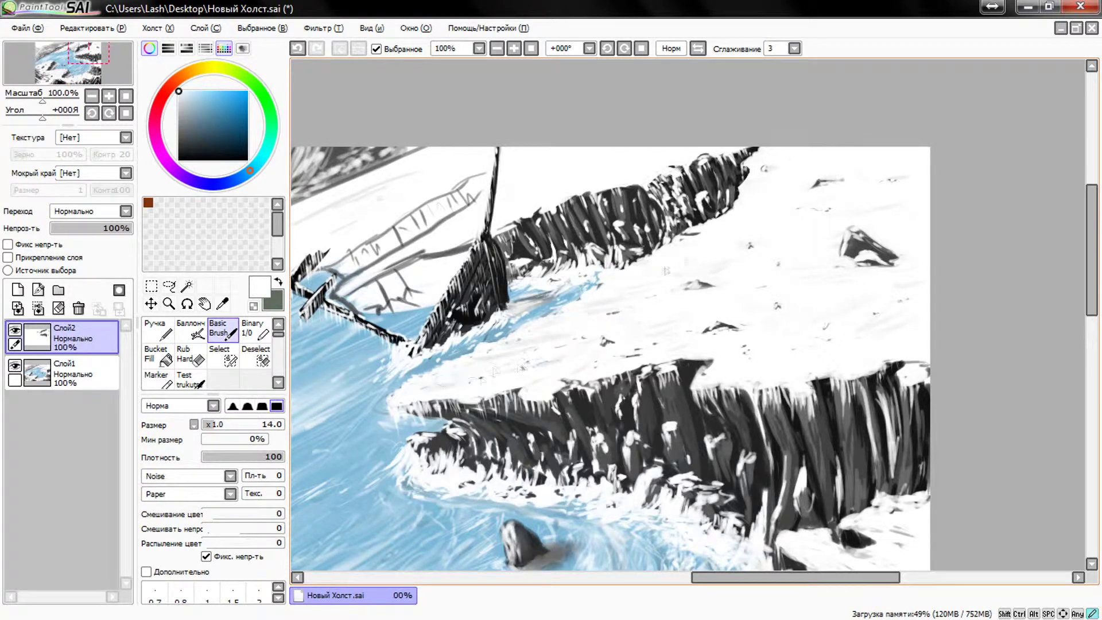
{"action": "scroll", "coordinate": [662, 343], "scroll_direction": "left", "scroll_amount": 3}
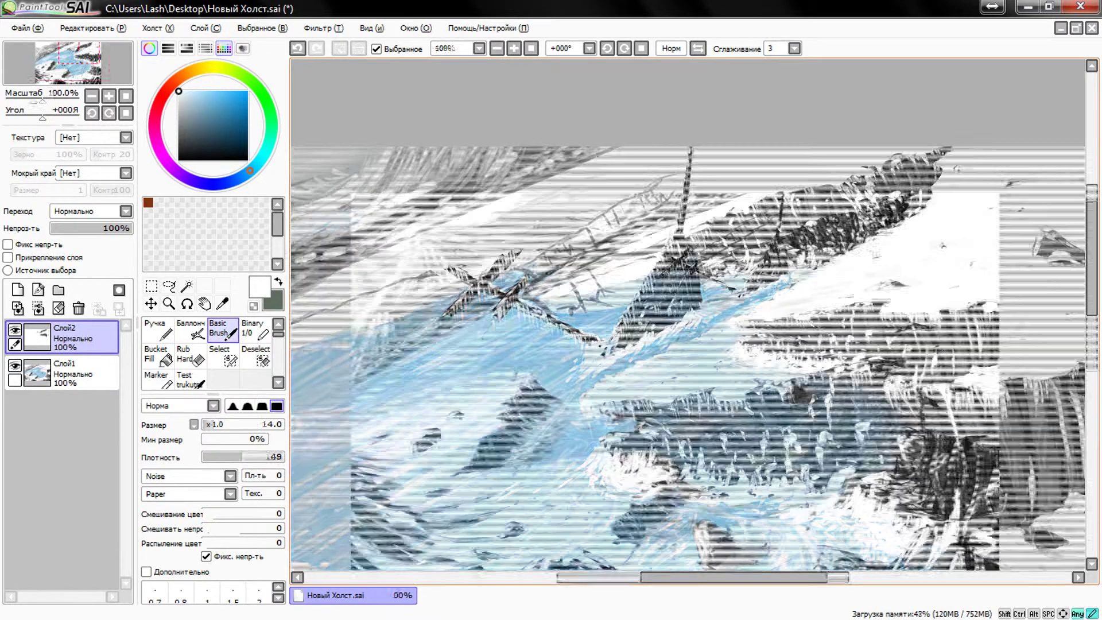
{"action": "left_click_drag", "start_coordinate": [252, 457], "coordinate": [242, 458]}
{"action": "mouse_move", "coordinate": [708, 310]}
{"action": "left_mouse_down"}
{"action": "mouse_move", "coordinate": [740, 299]}
{"action": "mouse_move", "coordinate": [717, 368]}
{"action": "mouse_move", "coordinate": [660, 356]}
{"action": "left_mouse_up"}
{"action": "scroll", "coordinate": [726, 304], "scroll_direction": "up", "scroll_amount": 1}
Pick a dark colour and fill the ship's hull interior with dark grey
{"action": "left_click", "coordinate": [740, 287], "text": "alt"}
{"action": "left_click_drag", "start_coordinate": [763, 273], "coordinate": [551, 361]}
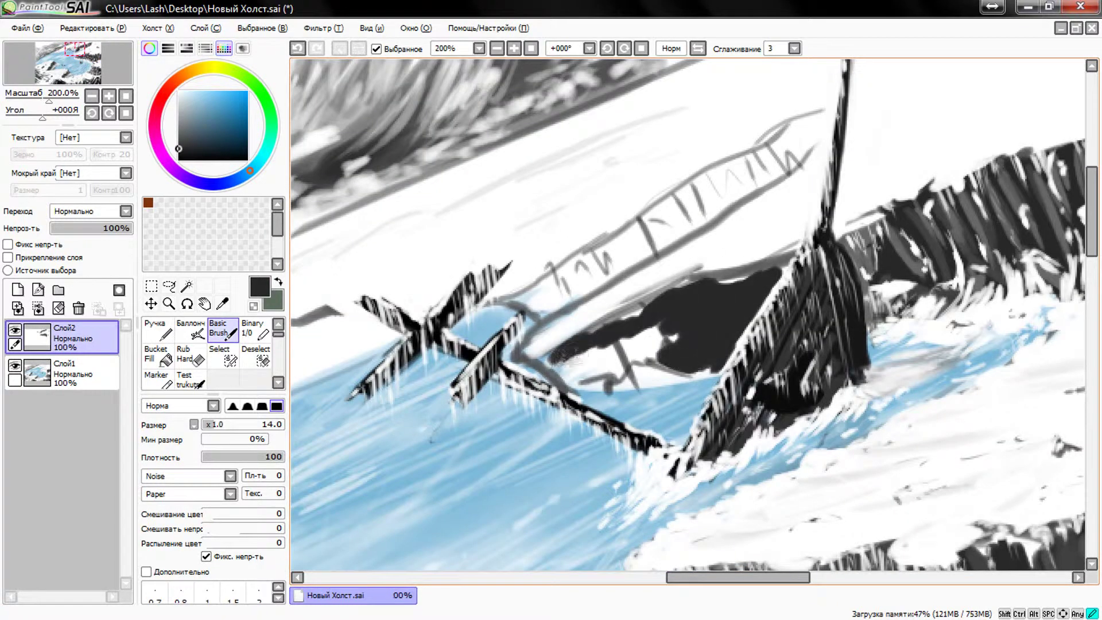
{"action": "left_click_drag", "start_coordinate": [678, 324], "coordinate": [536, 385]}
{"action": "left_click_drag", "start_coordinate": [712, 338], "coordinate": [530, 390]}
{"action": "left_click_drag", "start_coordinate": [709, 275], "coordinate": [579, 333]}
{"action": "left_click_drag", "start_coordinate": [778, 257], "coordinate": [688, 284]}
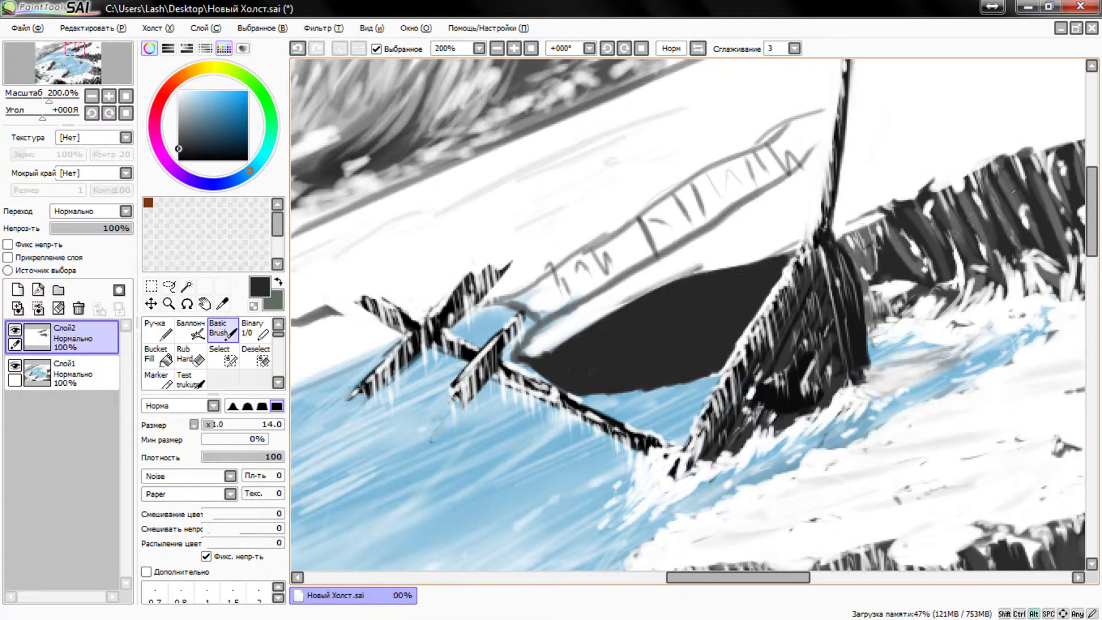
Brush lighter and darker grey streaks down and across the hull interior
{"action": "mouse_move", "coordinate": [694, 367]}
{"action": "left_mouse_down"}
{"action": "mouse_move", "coordinate": [652, 393]}
{"action": "mouse_move", "coordinate": [580, 387]}
{"action": "left_mouse_up"}
{"action": "left_click_drag", "start_coordinate": [714, 284], "coordinate": [702, 327]}
{"action": "mouse_move", "coordinate": [786, 258]}
{"action": "left_mouse_down"}
{"action": "mouse_move", "coordinate": [732, 307]}
{"action": "mouse_move", "coordinate": [640, 345]}
{"action": "left_mouse_up"}
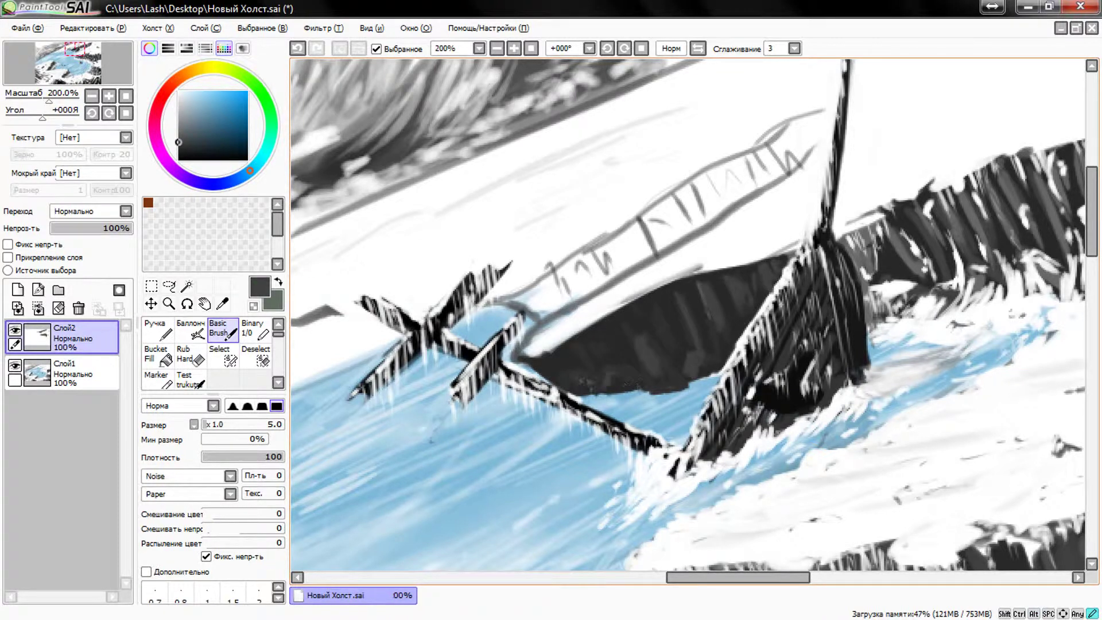
{"action": "left_click_drag", "start_coordinate": [665, 295], "coordinate": [654, 355]}
{"action": "left_click_drag", "start_coordinate": [700, 284], "coordinate": [688, 318]}
{"action": "mouse_move", "coordinate": [746, 273]}
{"action": "left_mouse_down"}
{"action": "mouse_move", "coordinate": [734, 324]}
{"action": "mouse_move", "coordinate": [703, 362]}
{"action": "left_mouse_up"}
{"action": "mouse_move", "coordinate": [688, 301]}
{"action": "left_mouse_down"}
{"action": "mouse_move", "coordinate": [694, 362]}
{"action": "mouse_move", "coordinate": [637, 390]}
{"action": "left_mouse_up"}
{"action": "mouse_move", "coordinate": [643, 318]}
{"action": "left_mouse_down"}
{"action": "mouse_move", "coordinate": [599, 365]}
{"action": "mouse_move", "coordinate": [574, 344]}
{"action": "left_mouse_up"}
{"action": "left_click_drag", "start_coordinate": [703, 264], "coordinate": [639, 296]}
{"action": "left_click_drag", "start_coordinate": [695, 281], "coordinate": [677, 330]}
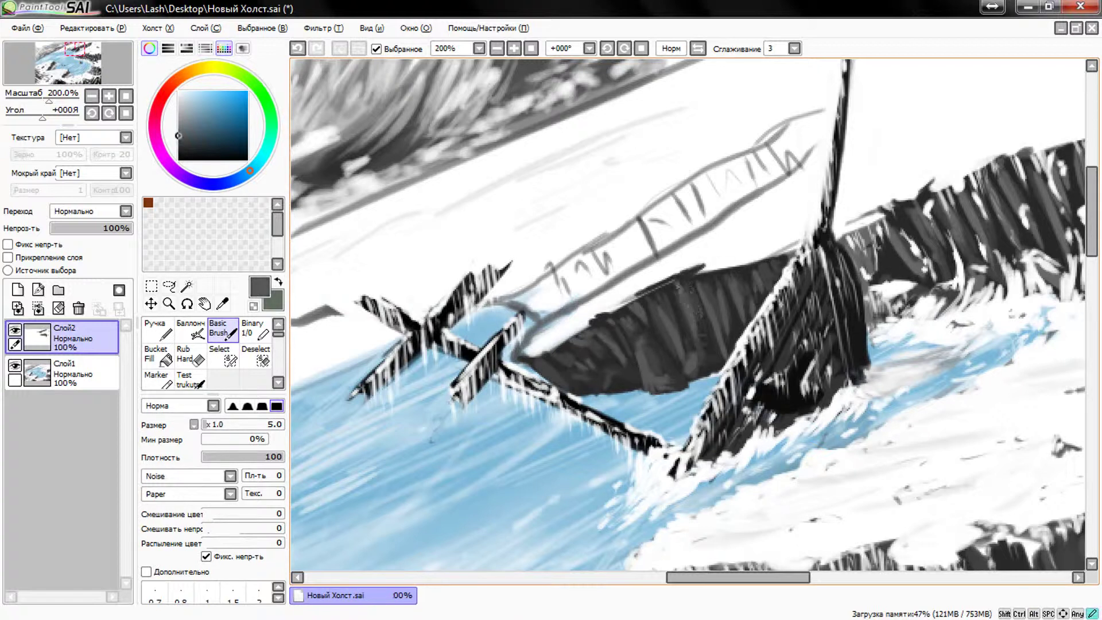
Tidy the hull's upper edge with alternating white and dark grey strokes
{"action": "left_click_drag", "start_coordinate": [680, 279], "coordinate": [617, 302]}
{"action": "key", "text": "x"}
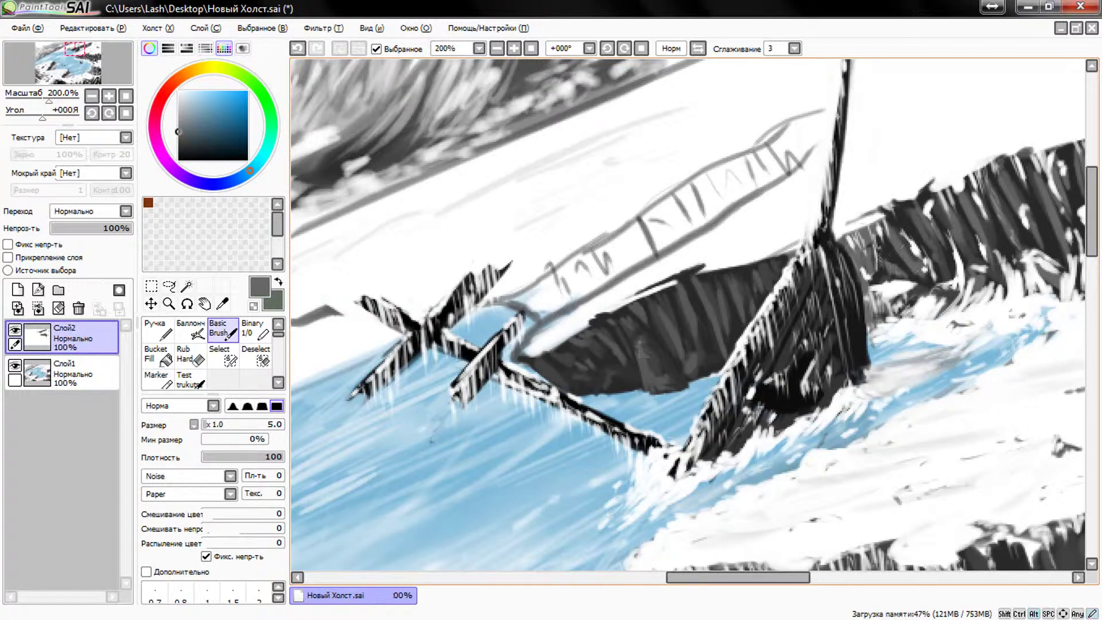
{"action": "left_click_drag", "start_coordinate": [565, 365], "coordinate": [533, 384]}
{"action": "left_click_drag", "start_coordinate": [597, 378], "coordinate": [562, 393]}
{"action": "key", "text": "x"}
{"action": "left_click_drag", "start_coordinate": [697, 284], "coordinate": [672, 330]}
{"action": "left_click_drag", "start_coordinate": [703, 350], "coordinate": [685, 379]}
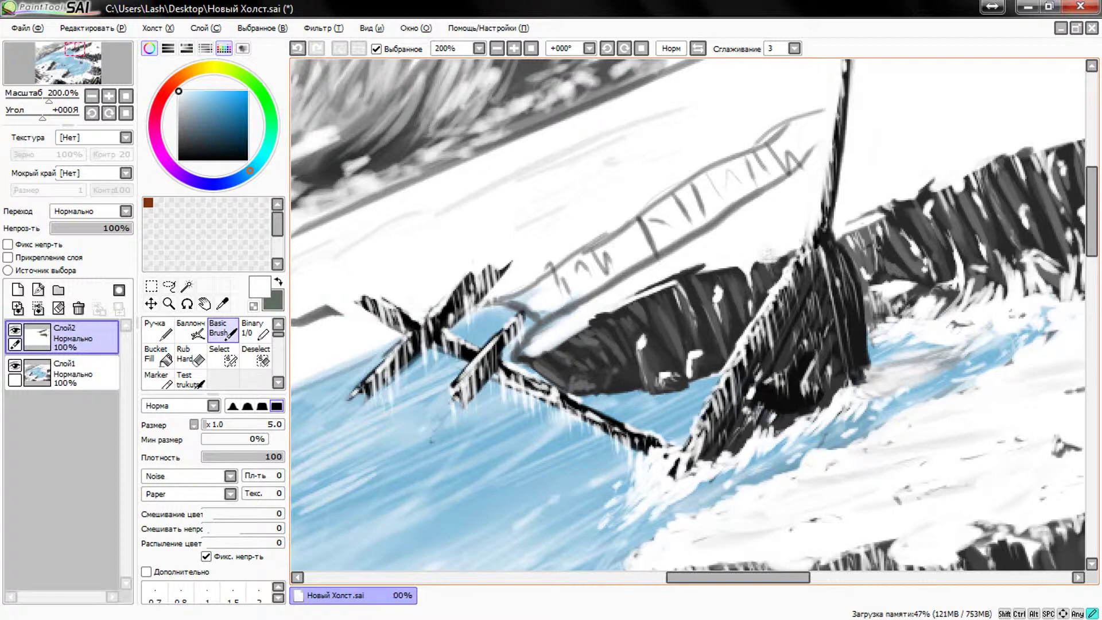
{"action": "mouse_move", "coordinate": [588, 327]}
{"action": "left_mouse_down"}
{"action": "mouse_move", "coordinate": [548, 361]}
{"action": "mouse_move", "coordinate": [519, 356]}
{"action": "left_mouse_up"}
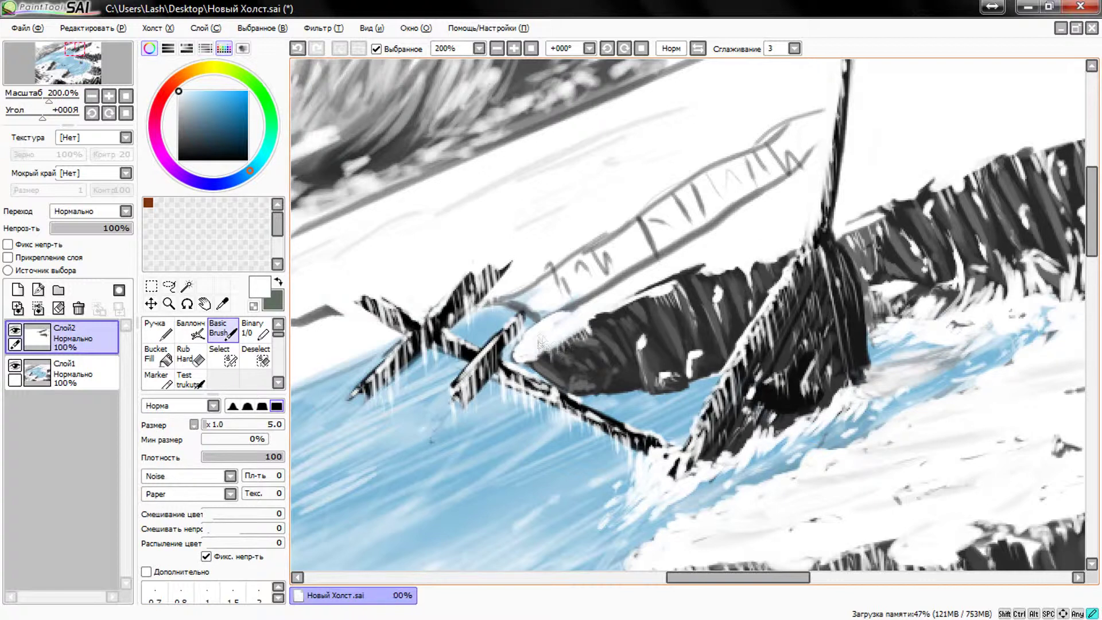
Add white foam, dots and highlights along the hull's lower edge and waterline
{"action": "scroll", "coordinate": [556, 319], "scroll_direction": "down", "scroll_amount": 4}
{"action": "scroll", "coordinate": [517, 413], "scroll_direction": "up", "scroll_amount": 5}
{"action": "mouse_move", "coordinate": [499, 410]}
{"action": "left_mouse_down"}
{"action": "mouse_move", "coordinate": [648, 454]}
{"action": "mouse_move", "coordinate": [767, 427]}
{"action": "mouse_move", "coordinate": [637, 476]}
{"action": "mouse_move", "coordinate": [556, 453]}
{"action": "left_mouse_up"}
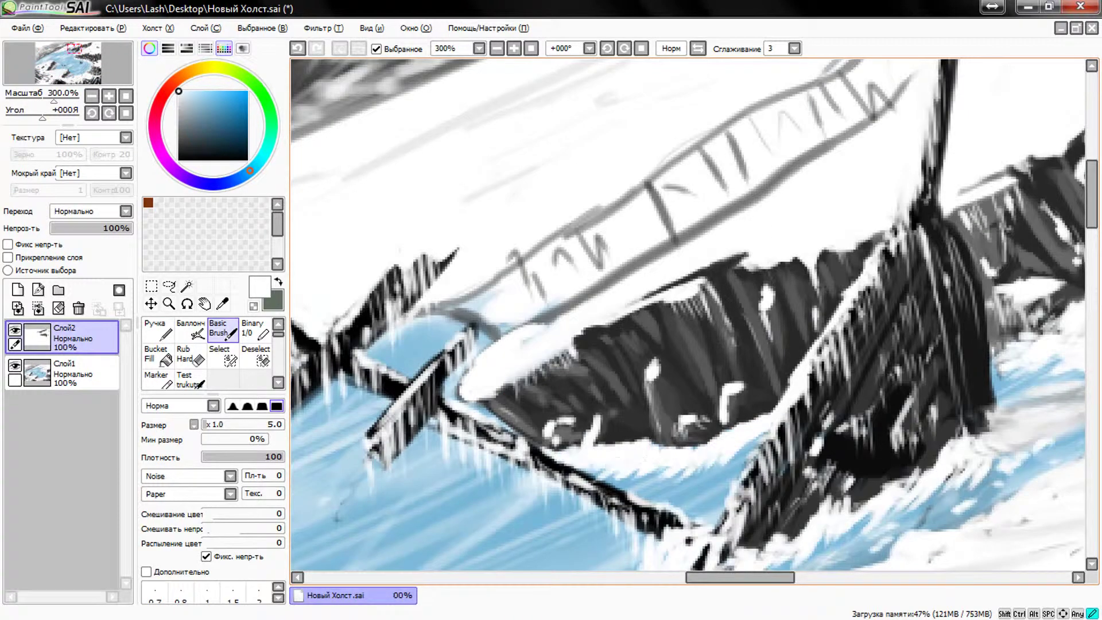
{"action": "left_click_drag", "start_coordinate": [715, 384], "coordinate": [700, 444]}
{"action": "left_click_drag", "start_coordinate": [683, 402], "coordinate": [597, 442]}
{"action": "left_click", "coordinate": [625, 329]}
{"action": "left_click_drag", "start_coordinate": [766, 370], "coordinate": [743, 405]}
{"action": "left_click_drag", "start_coordinate": [752, 261], "coordinate": [726, 278]}
{"action": "left_click_drag", "start_coordinate": [488, 408], "coordinate": [550, 321]}
{"action": "scroll", "coordinate": [551, 321], "scroll_direction": "down", "scroll_amount": 4}
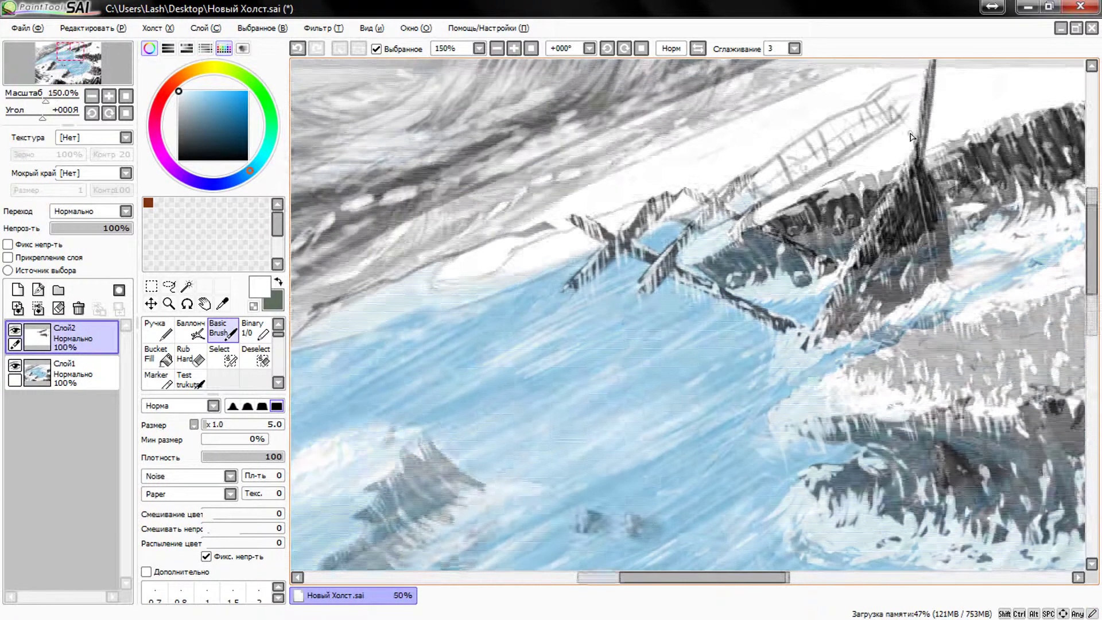
{"action": "scroll", "coordinate": [551, 322], "scroll_direction": "up", "scroll_amount": 4}
{"action": "left_click_drag", "start_coordinate": [488, 367], "coordinate": [559, 336]}
Paint a long near-black band running up to the right across the hull
{"action": "right_click", "coordinate": [815, 276]}
{"action": "left_click_drag", "start_coordinate": [838, 226], "coordinate": [775, 247]}
{"action": "left_click_drag", "start_coordinate": [534, 362], "coordinate": [467, 404]}
{"action": "scroll", "coordinate": [689, 344], "scroll_direction": "up", "scroll_amount": 3}
{"action": "scroll", "coordinate": [766, 516], "scroll_direction": "up", "scroll_amount": 2}
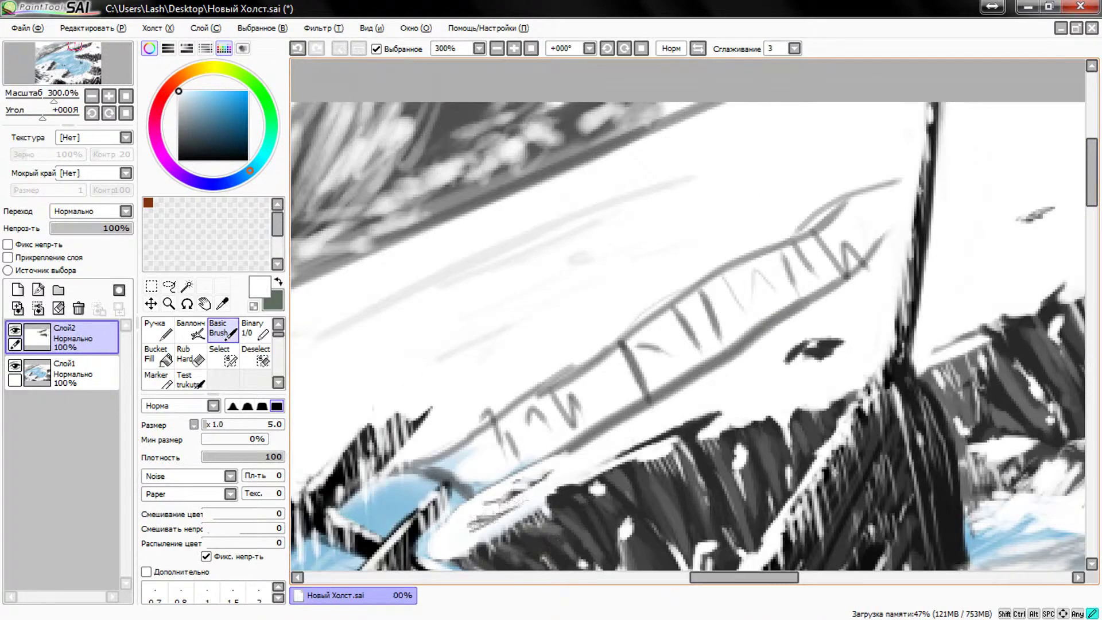
{"action": "left_click_drag", "start_coordinate": [764, 577], "coordinate": [803, 577]}
{"action": "right_click", "coordinate": [884, 137]}
{"action": "scroll", "coordinate": [884, 138], "scroll_direction": "down", "scroll_amount": 2}
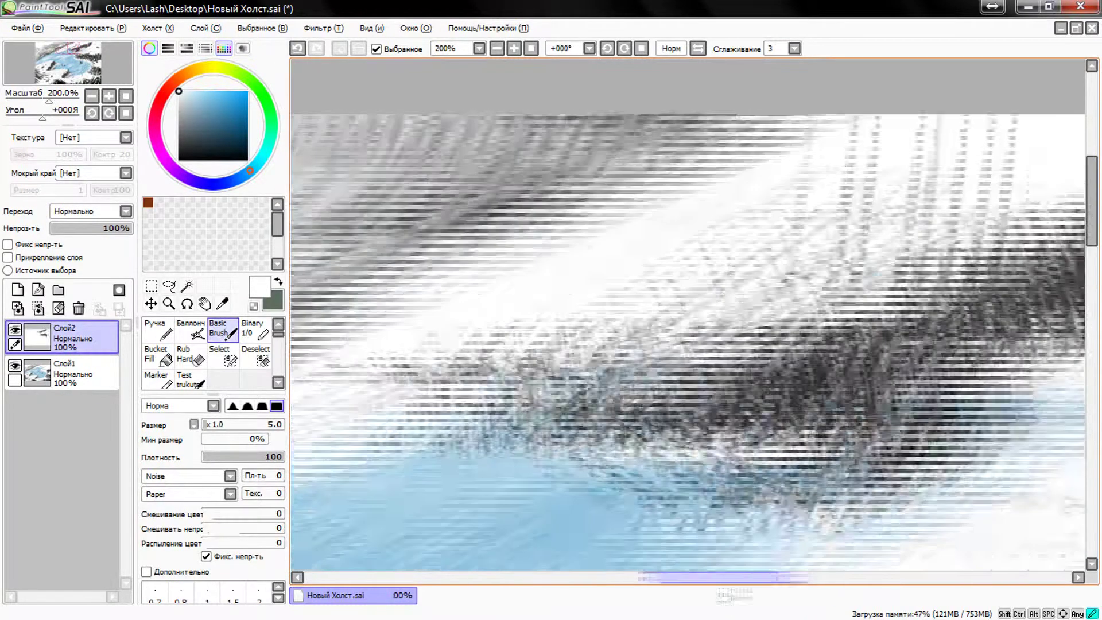
{"action": "left_click", "coordinate": [861, 373], "text": "alt"}
{"action": "left_click_drag", "start_coordinate": [682, 353], "coordinate": [749, 338]}
{"action": "left_click_drag", "start_coordinate": [803, 299], "coordinate": [987, 184]}
{"action": "mouse_move", "coordinate": [844, 269]}
{"action": "left_mouse_down"}
{"action": "mouse_move", "coordinate": [700, 367]}
{"action": "mouse_move", "coordinate": [660, 376]}
{"action": "left_mouse_up"}
Finish the dark band, then paint lighter grey stripes along it with a smaller brush
{"action": "left_click_drag", "start_coordinate": [987, 172], "coordinate": [850, 298]}
{"action": "key", "text": "bracketleft"}
{"action": "scroll", "coordinate": [689, 316], "scroll_direction": "up", "scroll_amount": 2}
{"action": "key", "text": "bracketleft"}
{"action": "key", "text": "bracketleft"}
{"action": "key", "text": "bracketleft"}
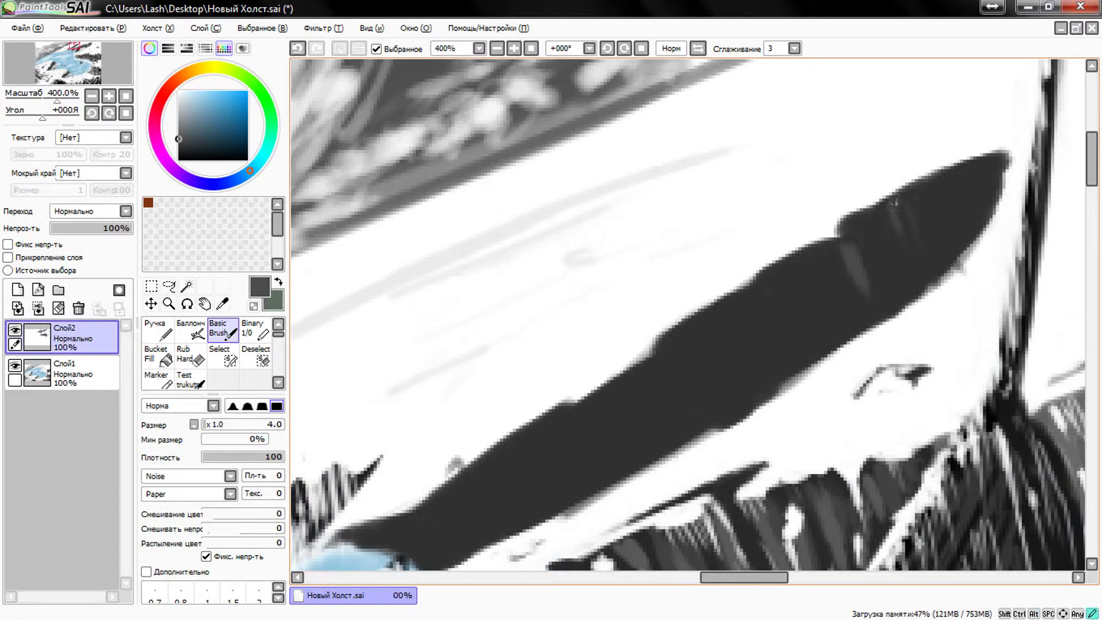
{"action": "left_click_drag", "start_coordinate": [976, 166], "coordinate": [798, 310]}
{"action": "left_click_drag", "start_coordinate": [603, 413], "coordinate": [430, 545]}
{"action": "left_click_drag", "start_coordinate": [729, 344], "coordinate": [614, 442]}
Highlight the lower-left stripes with white and notch the band's upper edge
{"action": "left_click_drag", "start_coordinate": [826, 275], "coordinate": [769, 338]}
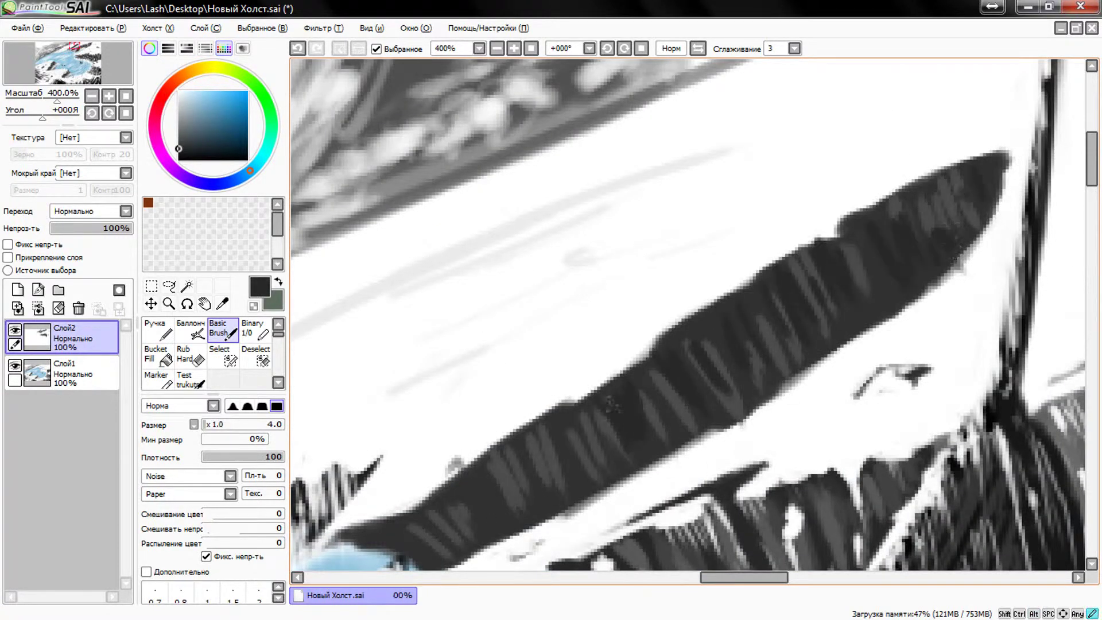
{"action": "left_click", "coordinate": [631, 287], "text": "alt"}
{"action": "left_click_drag", "start_coordinate": [493, 459], "coordinate": [453, 488]}
{"action": "mouse_move", "coordinate": [591, 402]}
{"action": "left_mouse_down"}
{"action": "mouse_move", "coordinate": [568, 471]}
{"action": "mouse_move", "coordinate": [516, 528]}
{"action": "left_mouse_up"}
{"action": "mouse_move", "coordinate": [468, 505]}
{"action": "left_mouse_down"}
{"action": "mouse_move", "coordinate": [454, 551]}
{"action": "mouse_move", "coordinate": [746, 413]}
{"action": "mouse_move", "coordinate": [964, 247]}
{"action": "mouse_move", "coordinate": [849, 339]}
{"action": "left_mouse_up"}
{"action": "left_click_drag", "start_coordinate": [849, 195], "coordinate": [912, 292]}
{"action": "left_click_drag", "start_coordinate": [758, 350], "coordinate": [764, 379]}
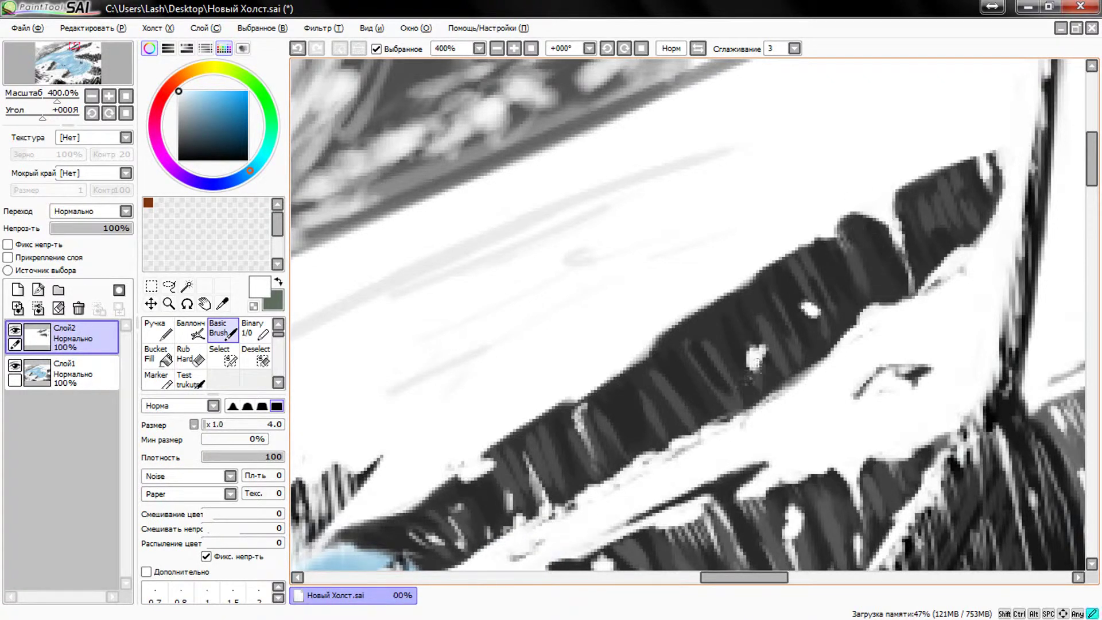
{"action": "left_click_drag", "start_coordinate": [671, 385], "coordinate": [645, 436]}
Add white spots inside the band, trim its upper-right end, and whiten its lower edge
{"action": "left_click_drag", "start_coordinate": [677, 327], "coordinate": [803, 255]}
{"action": "mouse_move", "coordinate": [907, 172]}
{"action": "left_mouse_down"}
{"action": "mouse_move", "coordinate": [941, 195]}
{"action": "mouse_move", "coordinate": [964, 163]}
{"action": "left_mouse_up"}
{"action": "left_click_drag", "start_coordinate": [993, 164], "coordinate": [970, 252]}
{"action": "left_click_drag", "start_coordinate": [976, 212], "coordinate": [944, 272]}
{"action": "mouse_move", "coordinate": [597, 373]}
{"action": "left_mouse_down"}
{"action": "mouse_move", "coordinate": [643, 402]}
{"action": "mouse_move", "coordinate": [609, 442]}
{"action": "left_mouse_up"}
{"action": "left_click_drag", "start_coordinate": [339, 536], "coordinate": [487, 479]}
{"action": "mouse_move", "coordinate": [579, 416]}
{"action": "left_mouse_down"}
{"action": "mouse_move", "coordinate": [735, 373]}
{"action": "mouse_move", "coordinate": [970, 198]}
{"action": "left_mouse_up"}
{"action": "scroll", "coordinate": [740, 330], "scroll_direction": "down", "scroll_amount": 5}
On layer Слой1, draw a near-black line along the snowbank's ice edge
{"action": "left_click_drag", "start_coordinate": [727, 315], "coordinate": [920, 317]}
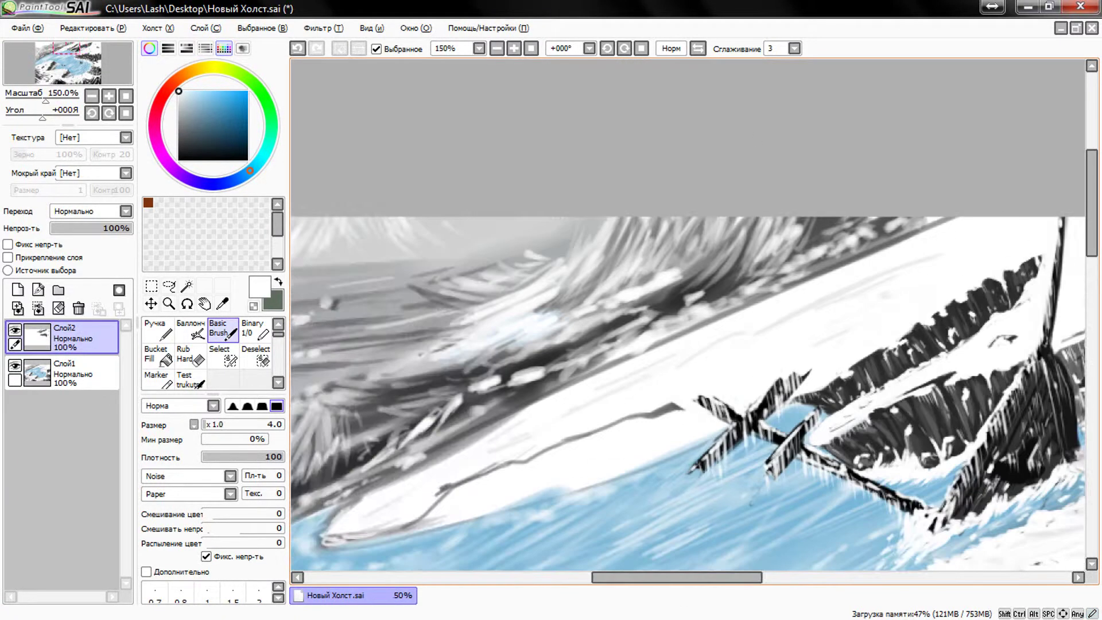
{"action": "left_click", "coordinate": [682, 406], "text": "alt"}
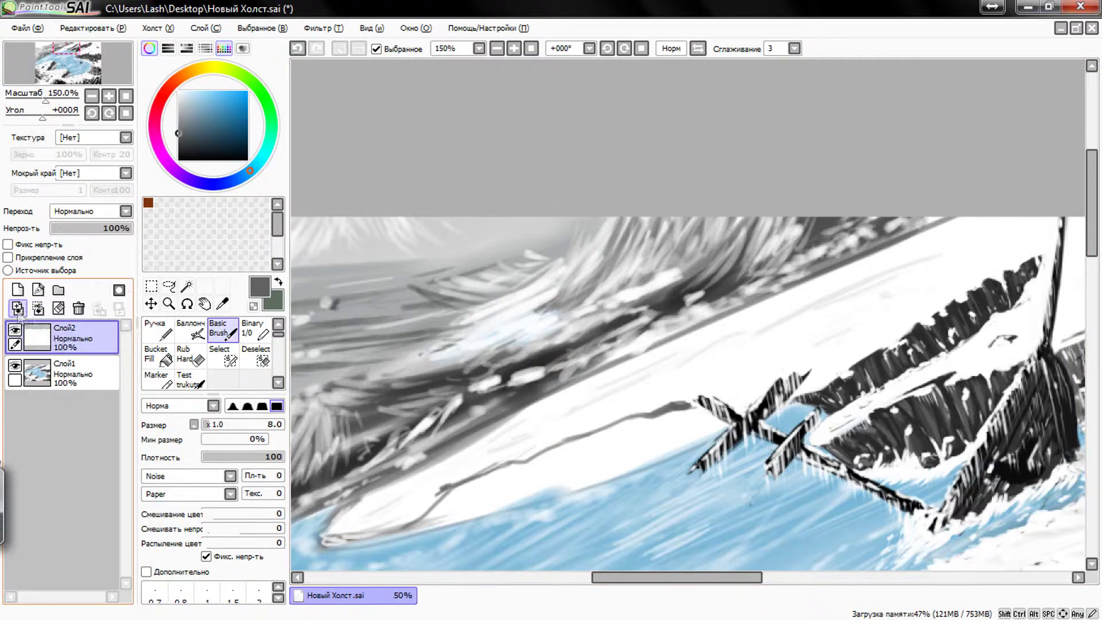
{"action": "left_click", "coordinate": [63, 373]}
{"action": "left_click", "coordinate": [792, 375], "text": "alt"}
{"action": "left_click_drag", "start_coordinate": [896, 318], "coordinate": [655, 424]}
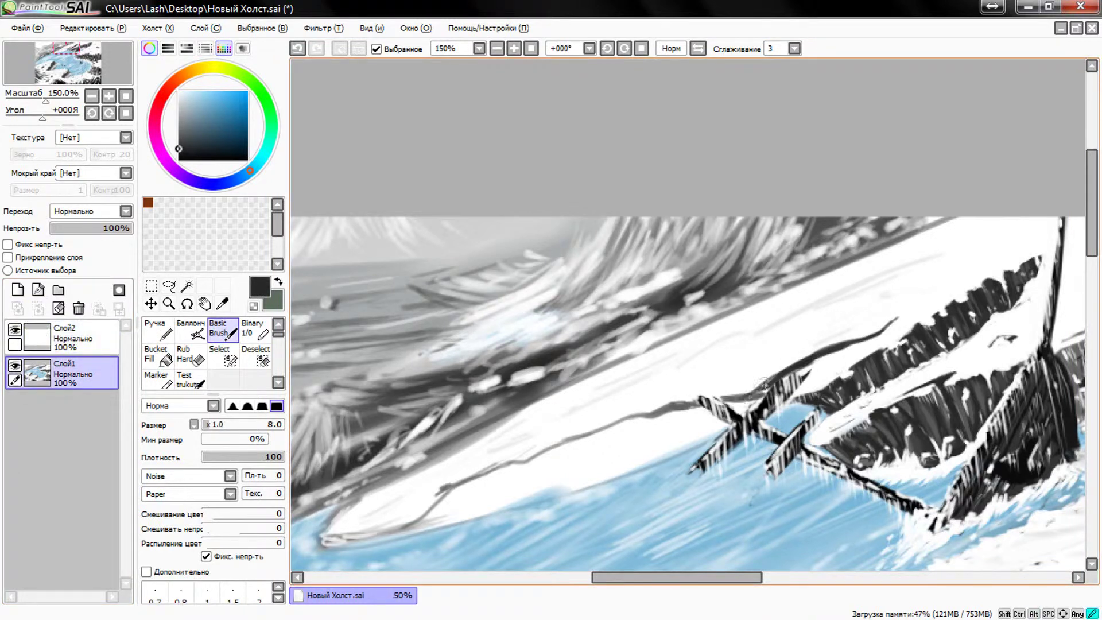
{"action": "left_click_drag", "start_coordinate": [413, 516], "coordinate": [660, 408]}
{"action": "left_click_drag", "start_coordinate": [445, 496], "coordinate": [768, 390]}
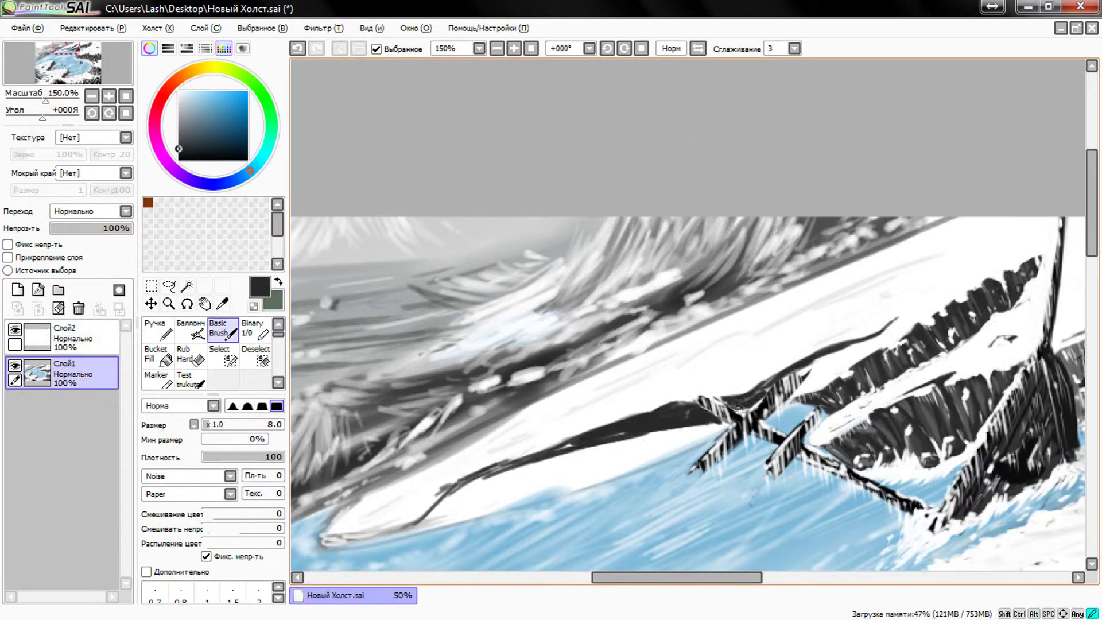
{"action": "scroll", "coordinate": [723, 401], "scroll_direction": "up", "scroll_amount": 2}
{"action": "scroll", "coordinate": [723, 402], "scroll_direction": "up", "scroll_amount": 1}
{"action": "scroll", "coordinate": [695, 321], "scroll_direction": "down", "scroll_amount": 2}
Break the dark edge line into chunks with white strokes, especially at lower left
{"action": "left_click", "coordinate": [769, 367], "text": "alt"}
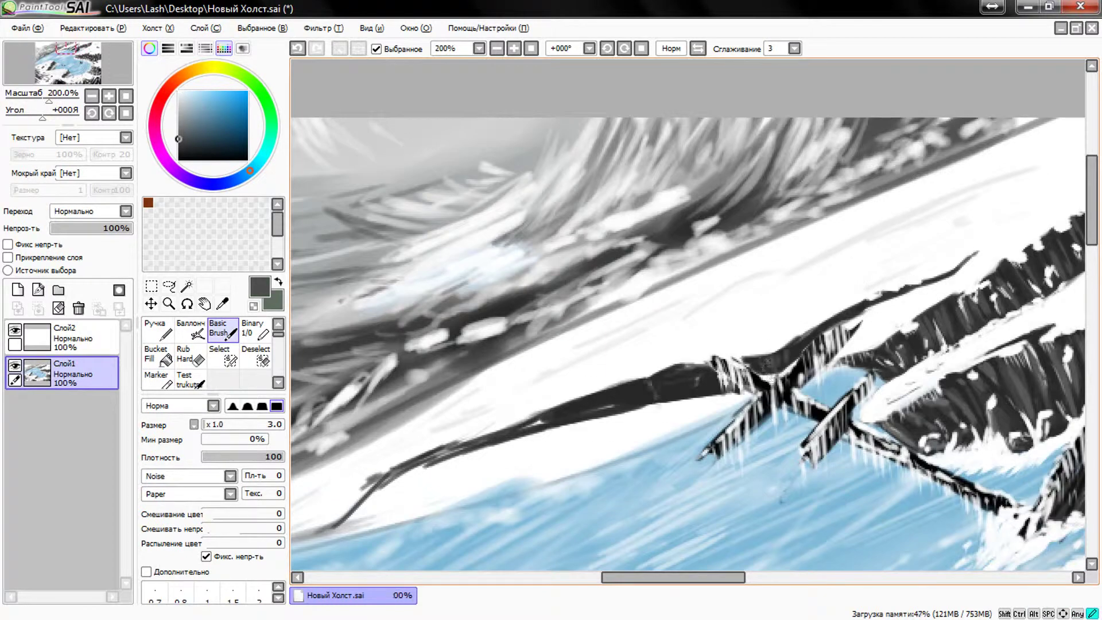
{"action": "left_click", "coordinate": [617, 396], "text": "alt"}
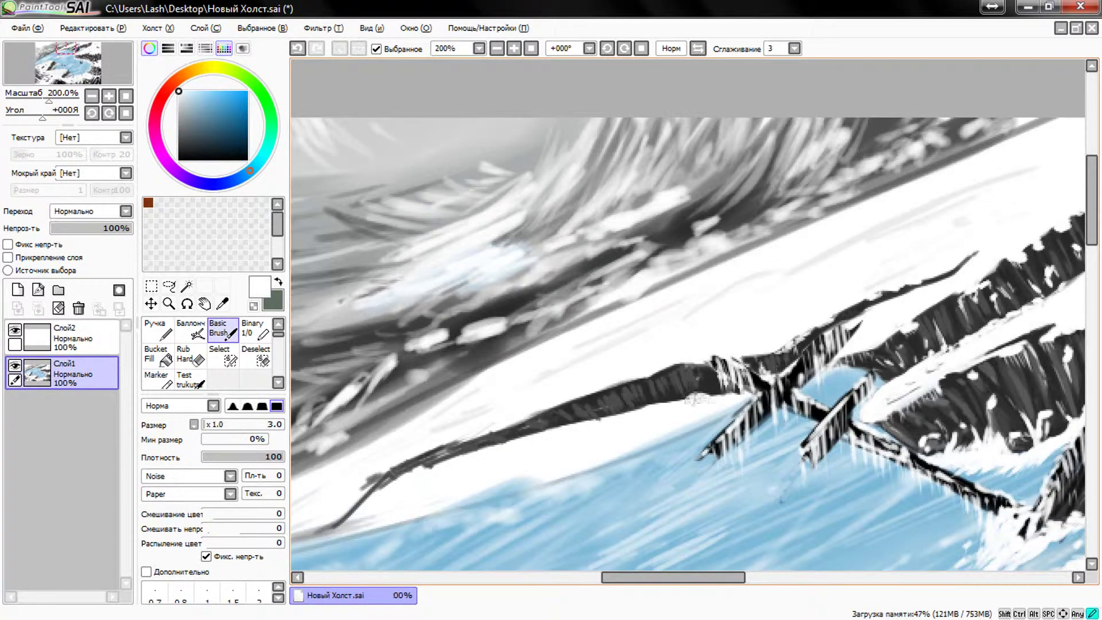
{"action": "left_click_drag", "start_coordinate": [706, 396], "coordinate": [642, 405]}
{"action": "mouse_move", "coordinate": [660, 361]}
{"action": "left_mouse_down"}
{"action": "mouse_move", "coordinate": [632, 396]}
{"action": "mouse_move", "coordinate": [585, 413]}
{"action": "left_mouse_up"}
{"action": "left_click_drag", "start_coordinate": [706, 385], "coordinate": [368, 485]}
{"action": "left_click_drag", "start_coordinate": [431, 453], "coordinate": [327, 528]}
{"action": "mouse_move", "coordinate": [500, 436]}
{"action": "left_mouse_down"}
{"action": "mouse_move", "coordinate": [425, 468]}
{"action": "mouse_move", "coordinate": [583, 370]}
{"action": "left_mouse_up"}
{"action": "scroll", "coordinate": [571, 434], "scroll_direction": "down", "scroll_amount": 1}
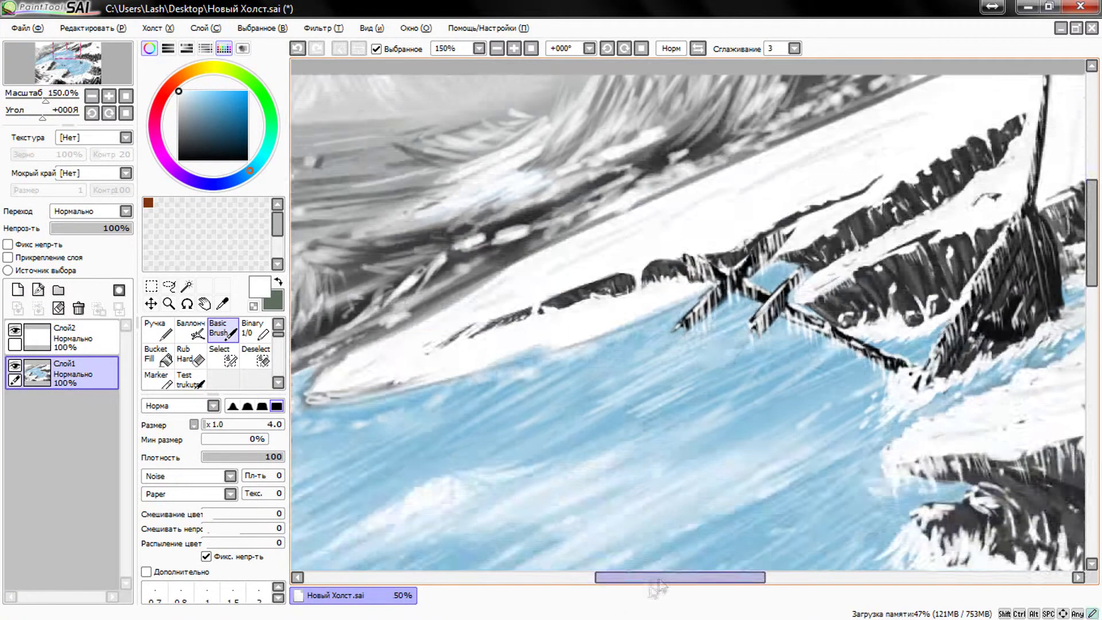
Brighten the ice edge with white strokes using a larger brush
{"action": "mouse_move", "coordinate": [511, 410]}
{"action": "left_mouse_down"}
{"action": "mouse_move", "coordinate": [594, 381]}
{"action": "mouse_move", "coordinate": [491, 413]}
{"action": "left_mouse_up"}
{"action": "key", "text": "bracketright"}
{"action": "key", "text": "bracketright"}
{"action": "key", "text": "bracketright"}
{"action": "mouse_move", "coordinate": [654, 390]}
{"action": "left_mouse_down"}
{"action": "mouse_move", "coordinate": [860, 304]}
{"action": "mouse_move", "coordinate": [781, 367]}
{"action": "left_mouse_up"}
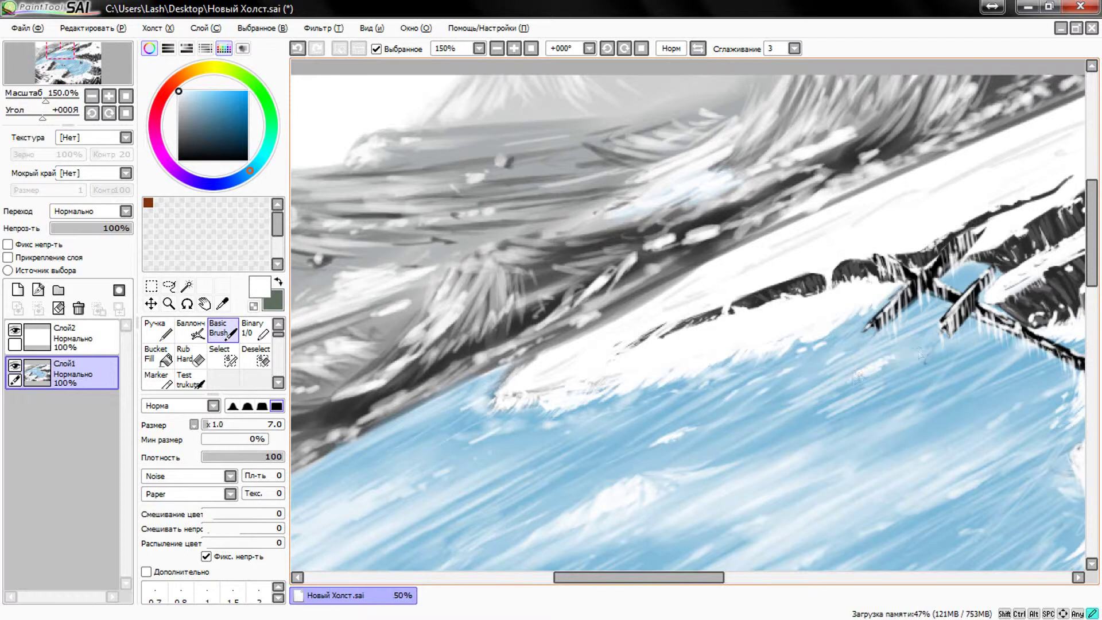
Shade the snowy slope with light grey strokes, then sweep white up along it
{"action": "left_click", "coordinate": [585, 350], "text": "alt"}
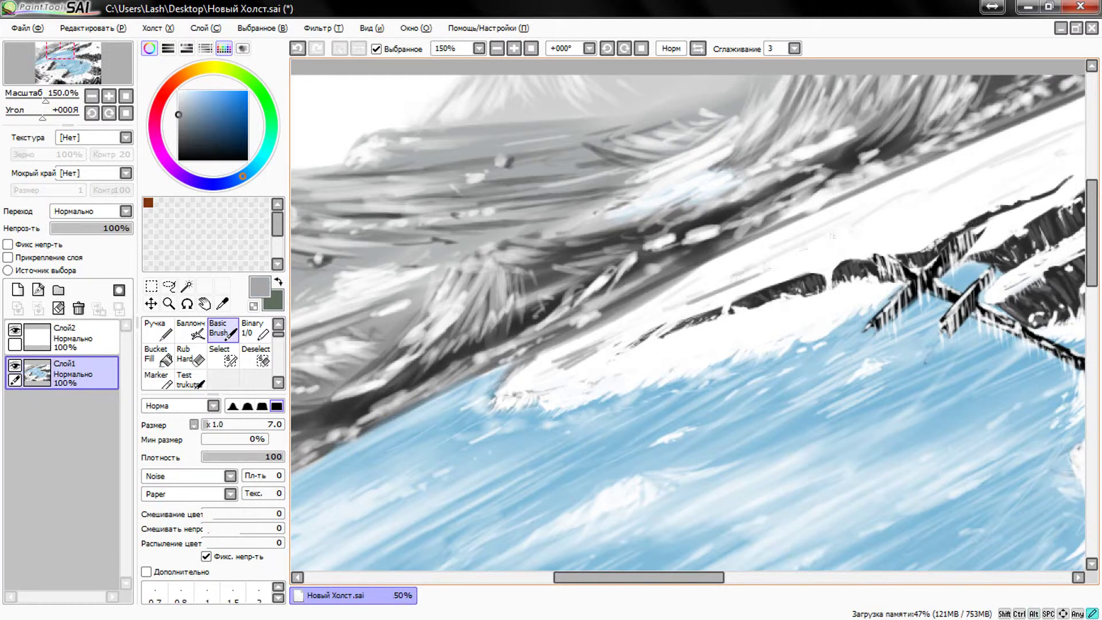
{"action": "left_click_drag", "start_coordinate": [745, 255], "coordinate": [964, 181]}
{"action": "left_click_drag", "start_coordinate": [1041, 149], "coordinate": [858, 212]}
{"action": "left_click_drag", "start_coordinate": [1067, 123], "coordinate": [660, 302]}
{"action": "mouse_move", "coordinate": [768, 241]}
{"action": "left_mouse_down"}
{"action": "mouse_move", "coordinate": [545, 361]}
{"action": "mouse_move", "coordinate": [737, 241]}
{"action": "left_mouse_up"}
{"action": "left_click", "coordinate": [551, 364], "text": "alt"}
{"action": "mouse_move", "coordinate": [683, 304]}
{"action": "left_mouse_down"}
{"action": "mouse_move", "coordinate": [763, 236]}
{"action": "mouse_move", "coordinate": [870, 221]}
{"action": "mouse_move", "coordinate": [1003, 172]}
{"action": "mouse_move", "coordinate": [1050, 125]}
{"action": "left_mouse_up"}
Fleck the grey ridge with white snow and whiten the cliff's river edge
{"action": "key", "text": "bracketleft"}
{"action": "key", "text": "bracketleft"}
{"action": "key", "text": "bracketleft"}
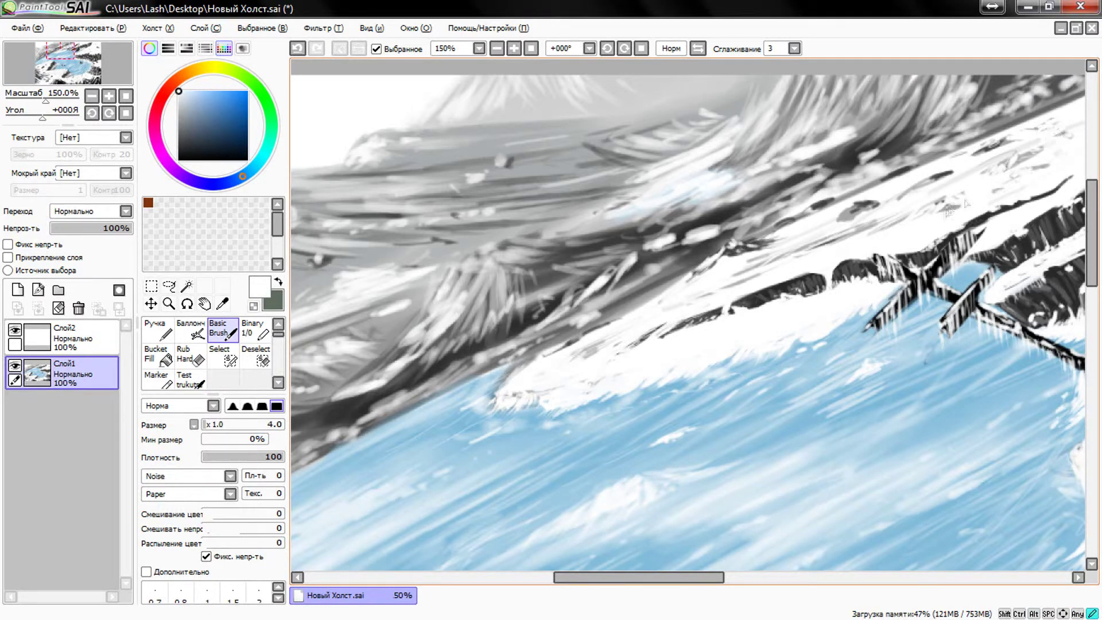
{"action": "mouse_move", "coordinate": [669, 183]}
{"action": "left_mouse_down"}
{"action": "mouse_move", "coordinate": [604, 191]}
{"action": "mouse_move", "coordinate": [666, 175]}
{"action": "left_mouse_up"}
{"action": "mouse_move", "coordinate": [614, 319]}
{"action": "left_mouse_down"}
{"action": "mouse_move", "coordinate": [689, 267]}
{"action": "mouse_move", "coordinate": [700, 229]}
{"action": "left_mouse_up"}
{"action": "mouse_move", "coordinate": [528, 355]}
{"action": "left_mouse_down"}
{"action": "mouse_move", "coordinate": [559, 332]}
{"action": "mouse_move", "coordinate": [421, 410]}
{"action": "left_mouse_up"}
{"action": "left_click_drag", "start_coordinate": [459, 373], "coordinate": [846, 212]}
{"action": "left_click_drag", "start_coordinate": [419, 439], "coordinate": [370, 482]}
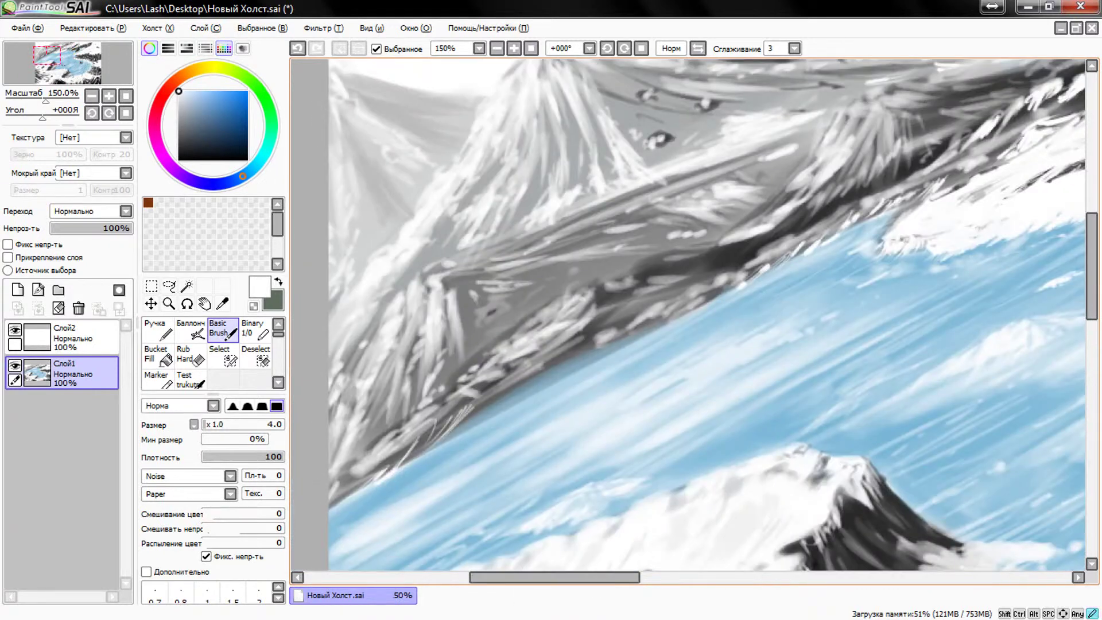
{"action": "left_click_drag", "start_coordinate": [493, 387], "coordinate": [402, 465]}
{"action": "mouse_move", "coordinate": [478, 415]}
{"action": "left_mouse_down"}
{"action": "mouse_move", "coordinate": [594, 343]}
{"action": "mouse_move", "coordinate": [508, 387]}
{"action": "left_mouse_up"}
{"action": "left_click_drag", "start_coordinate": [585, 342], "coordinate": [665, 318]}
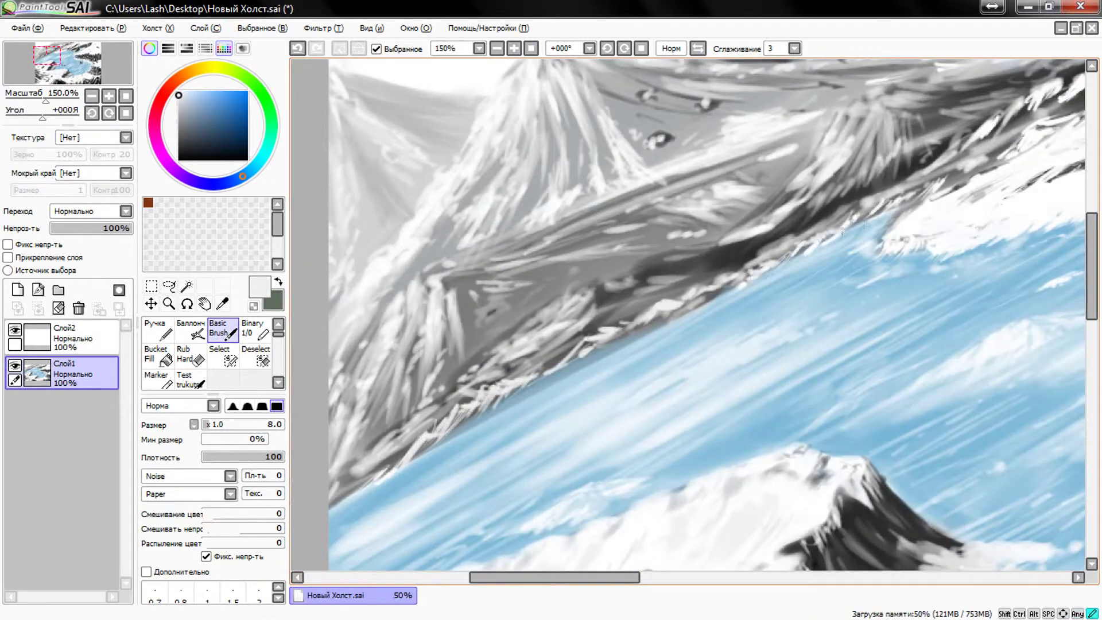
Paint two small black figures on the snow, refining their shapes with white
{"action": "scroll", "coordinate": [832, 148], "scroll_direction": "down", "scroll_amount": 3}
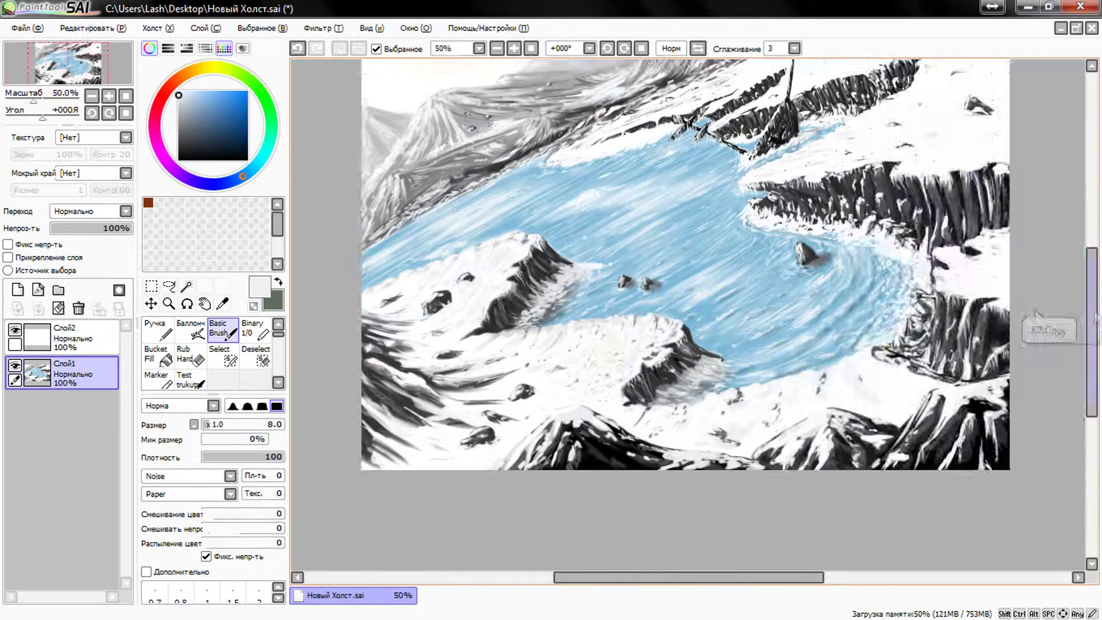
{"action": "scroll", "coordinate": [832, 148], "scroll_direction": "up", "scroll_amount": 2}
{"action": "scroll", "coordinate": [832, 148], "scroll_direction": "up", "scroll_amount": 2}
{"action": "left_click", "coordinate": [763, 230], "text": "alt"}
{"action": "mouse_move", "coordinate": [778, 290]}
{"action": "left_mouse_down"}
{"action": "mouse_move", "coordinate": [783, 339]}
{"action": "mouse_move", "coordinate": [758, 298]}
{"action": "left_mouse_up"}
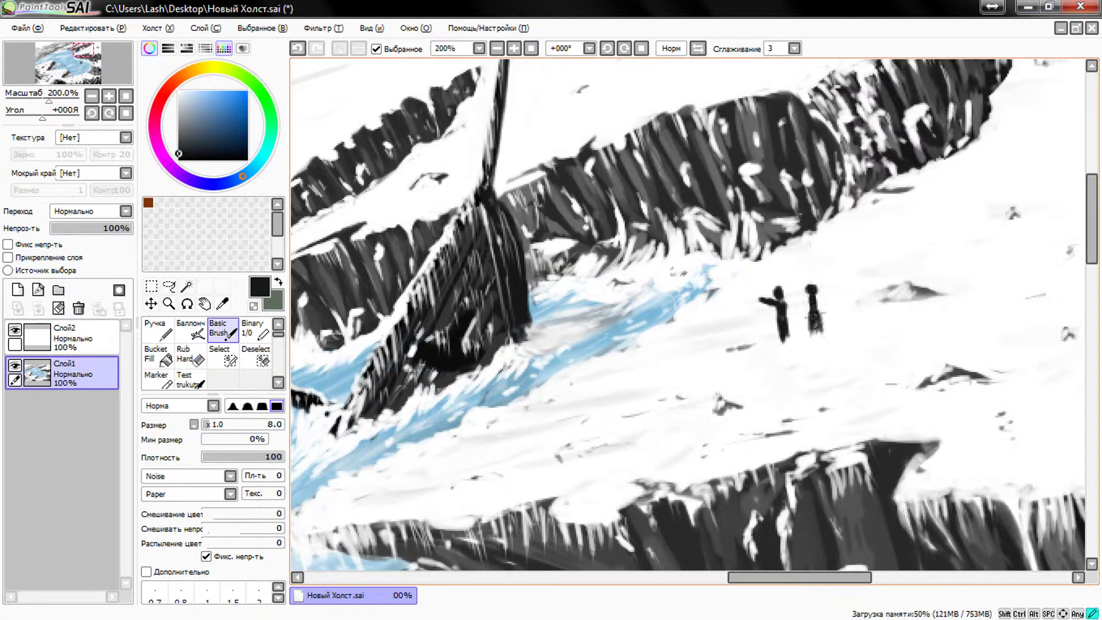
{"action": "left_click", "coordinate": [829, 321], "text": "alt"}
{"action": "mouse_move", "coordinate": [821, 316]}
{"action": "left_mouse_down"}
{"action": "mouse_move", "coordinate": [818, 345]}
{"action": "mouse_move", "coordinate": [792, 355]}
{"action": "left_mouse_up"}
{"action": "left_click", "coordinate": [812, 304], "text": "alt"}
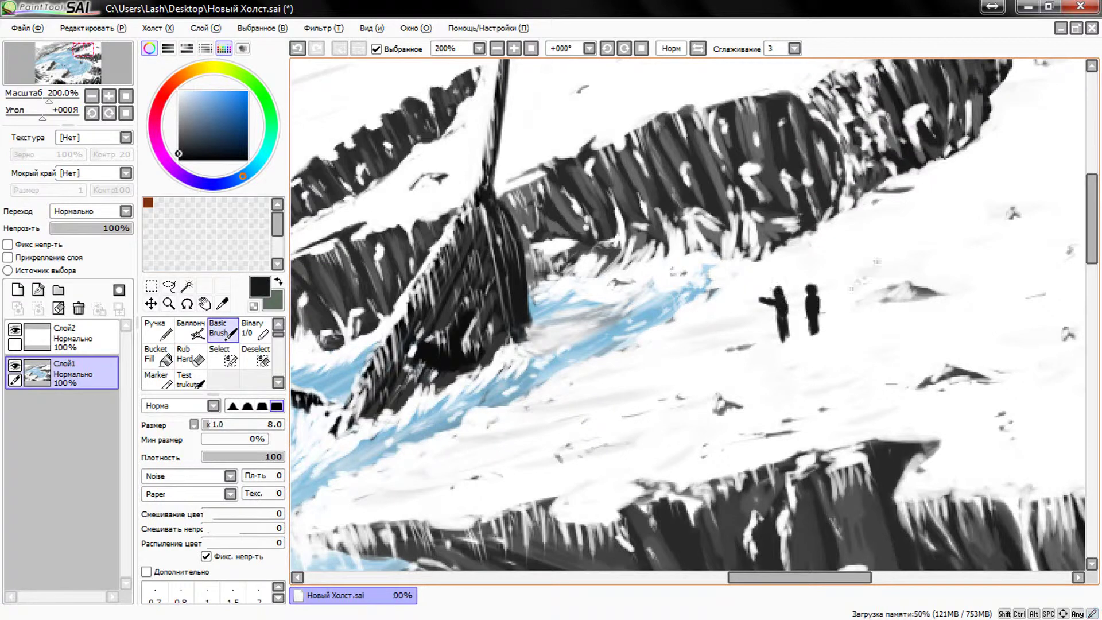
{"action": "left_click", "coordinate": [909, 307], "text": "alt"}
{"action": "left_click_drag", "start_coordinate": [779, 296], "coordinate": [783, 313]}
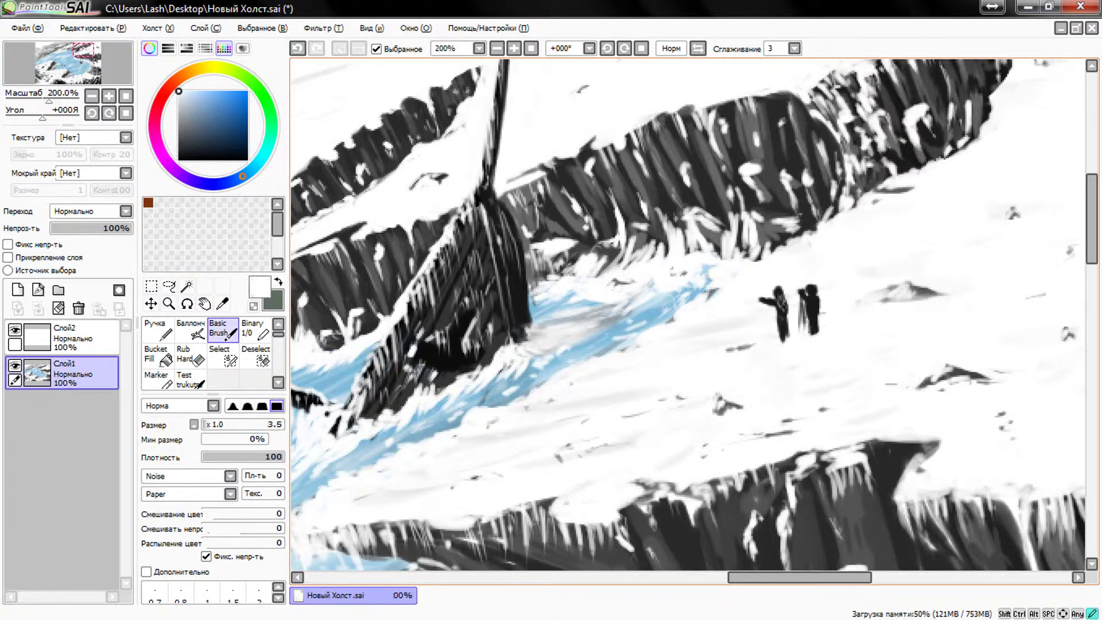
Paint a dark grey oval object beside the figures
{"action": "left_click", "coordinate": [907, 290], "text": "alt"}
{"action": "left_click_drag", "start_coordinate": [860, 339], "coordinate": [917, 315]}
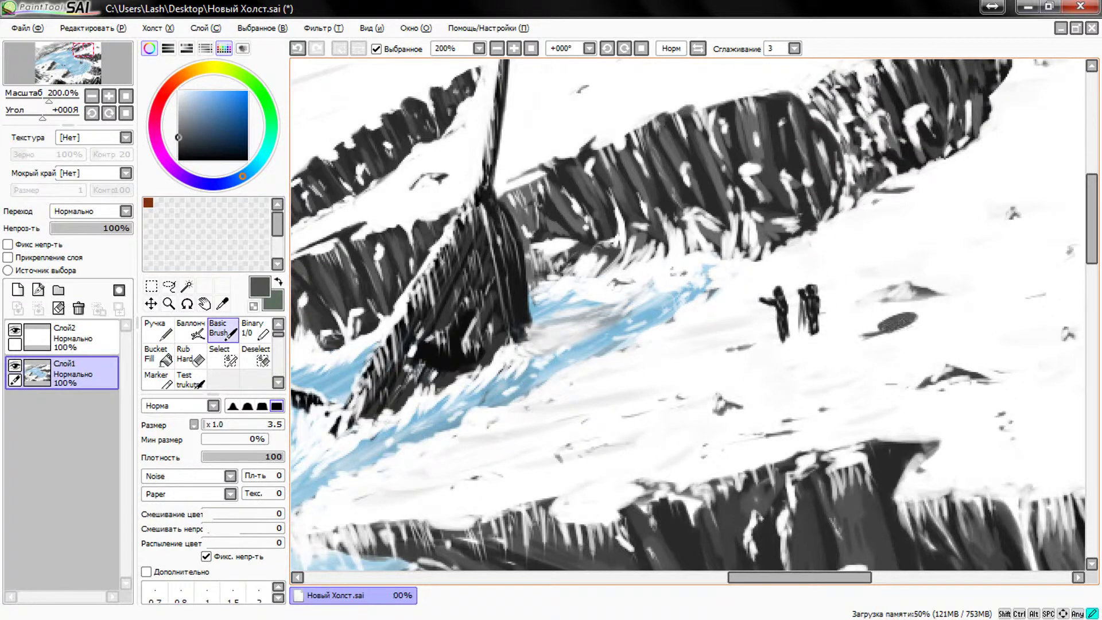
{"action": "left_click_drag", "start_coordinate": [848, 333], "coordinate": [875, 344]}
{"action": "left_click_drag", "start_coordinate": [849, 339], "coordinate": [895, 319]}
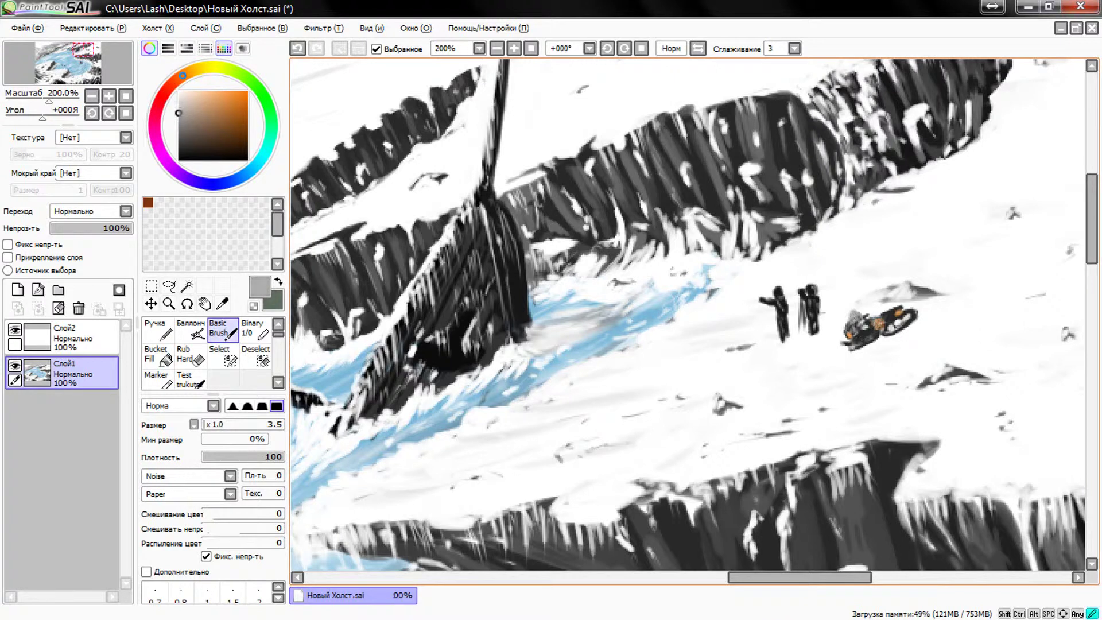
Set brush size to about 3.8 and add white and grey strokes across the snow
{"action": "left_click_drag", "start_coordinate": [606, 412], "coordinate": [618, 417]}
{"action": "left_click_drag", "start_coordinate": [1038, 287], "coordinate": [470, 280]}
{"action": "left_click_drag", "start_coordinate": [657, 280], "coordinate": [769, 287]}
{"action": "left_click_drag", "start_coordinate": [448, 292], "coordinate": [510, 286]}
{"action": "left_click_drag", "start_coordinate": [663, 290], "coordinate": [634, 286]}
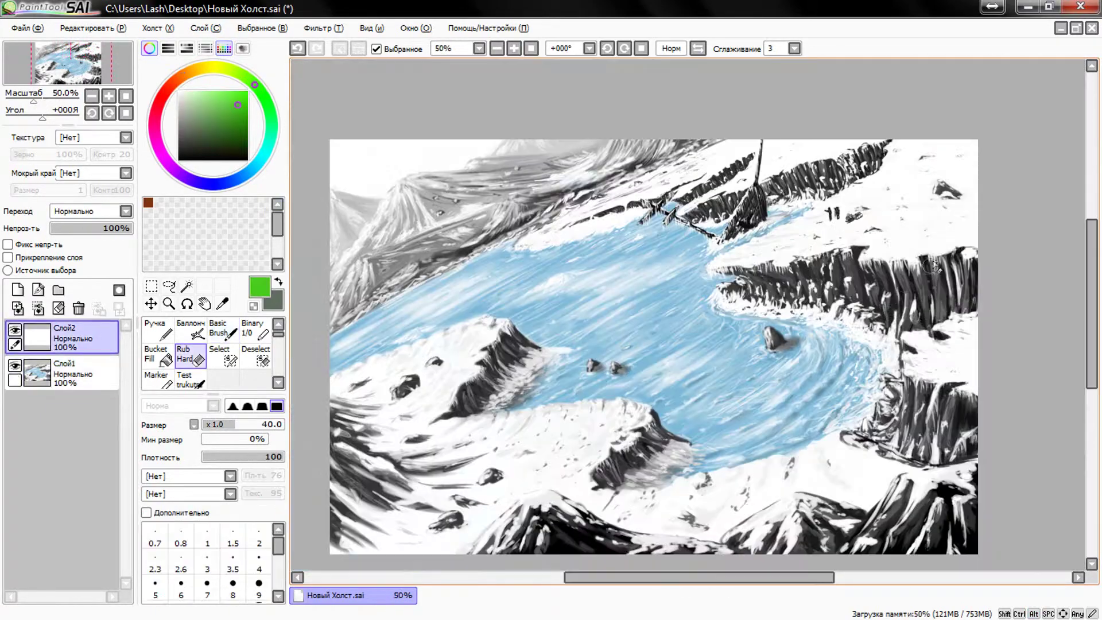
Paint a light-blue sky wash at top-left and move its layer beneath the painting
{"action": "scroll", "coordinate": [853, 483], "scroll_direction": "down", "scroll_amount": 1}
{"action": "scroll", "coordinate": [853, 484], "scroll_direction": "down", "scroll_amount": 1}
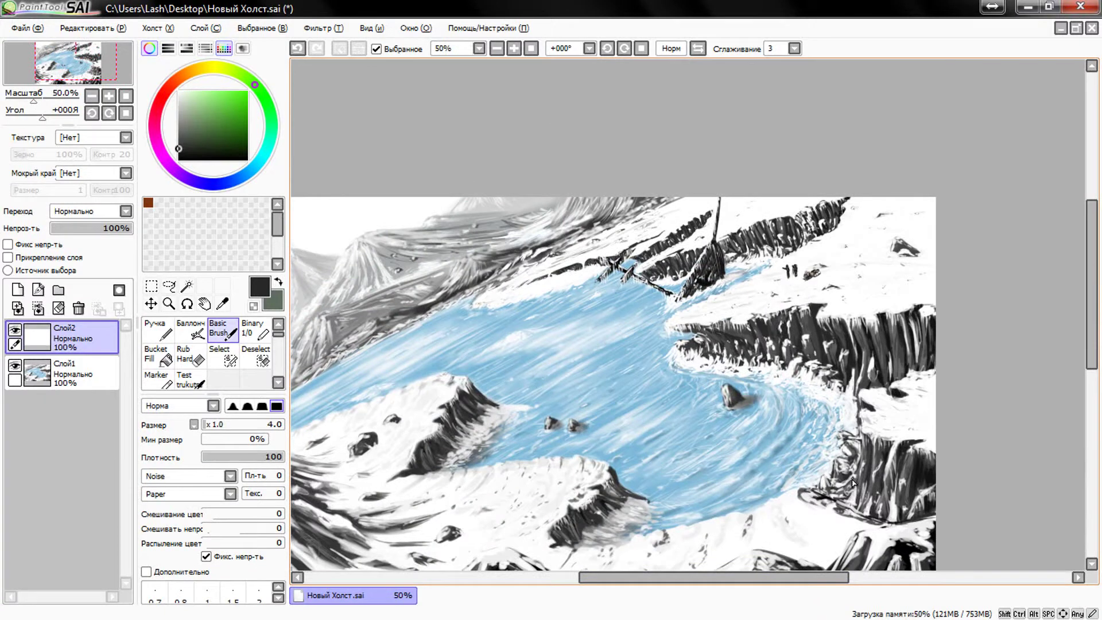
{"action": "mouse_move", "coordinate": [304, 230]}
{"action": "left_mouse_down"}
{"action": "mouse_move", "coordinate": [390, 207]}
{"action": "mouse_move", "coordinate": [332, 196]}
{"action": "left_mouse_up"}
{"action": "key", "text": "ctrl+bracketleft"}
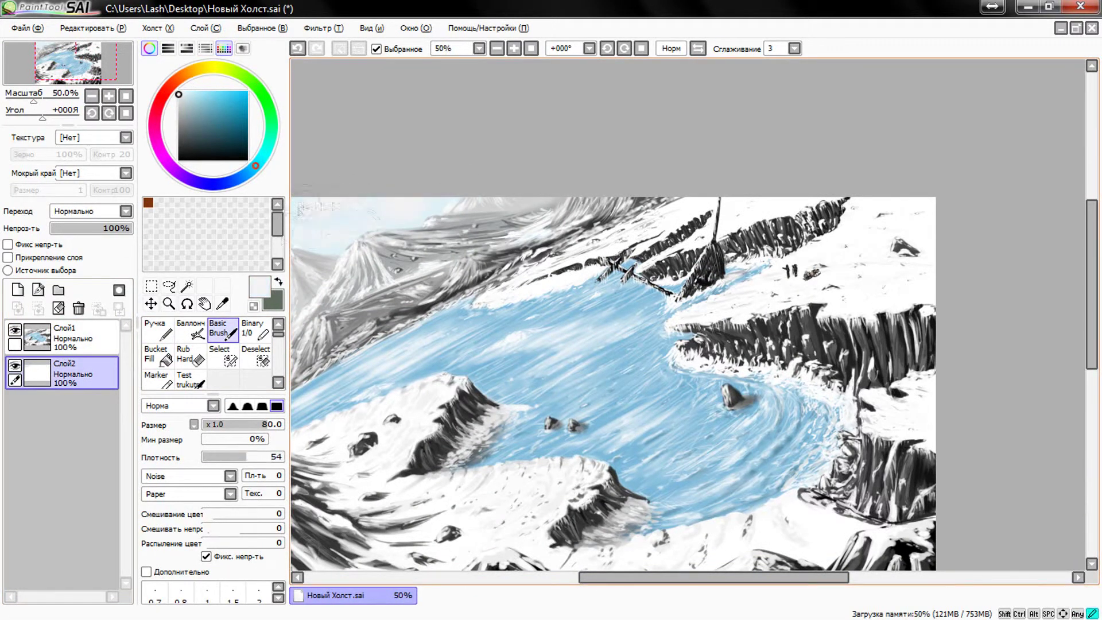
On Слой1, add broad white strokes and faint light streaks across the water
{"action": "left_click", "coordinate": [68, 337]}
{"action": "left_click_drag", "start_coordinate": [321, 304], "coordinate": [356, 247]}
{"action": "key", "text": "bracketleft"}
{"action": "key", "text": "bracketleft"}
{"action": "key", "text": "bracketleft"}
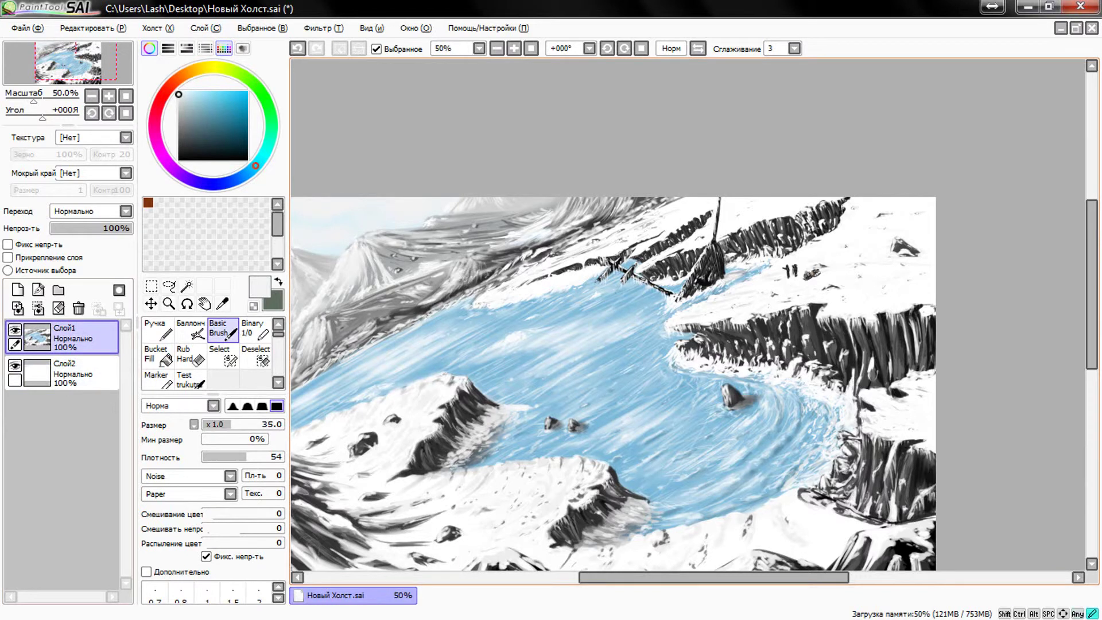
{"action": "left_click_drag", "start_coordinate": [447, 264], "coordinate": [471, 295]}
{"action": "left_click_drag", "start_coordinate": [609, 370], "coordinate": [536, 410]}
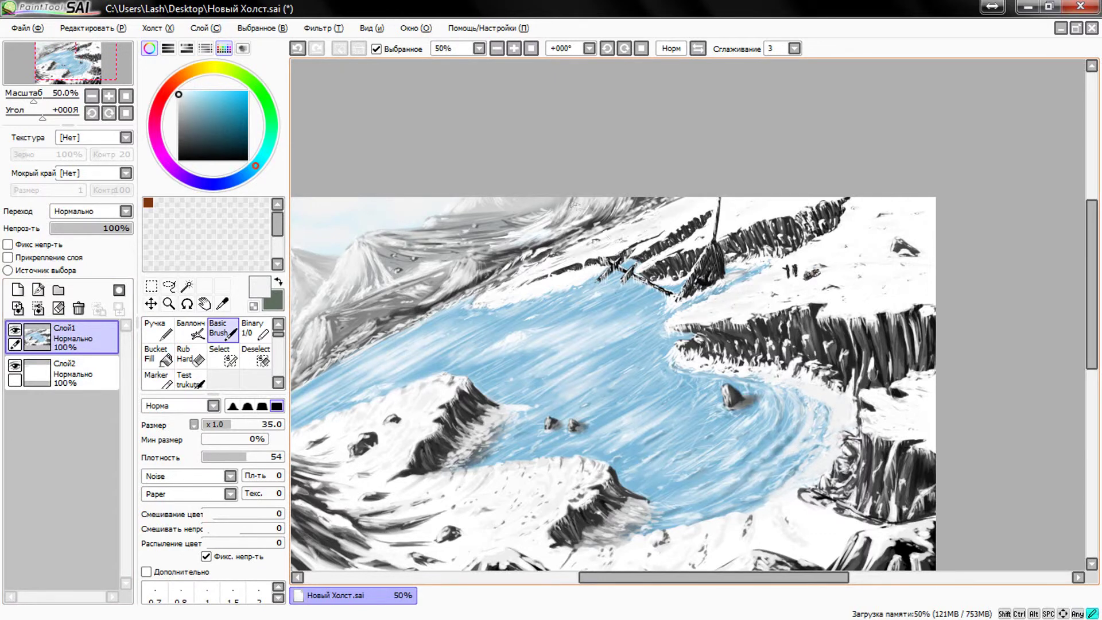
Begin writing the signature in black at lower left
{"action": "scroll", "coordinate": [401, 401], "scroll_direction": "up", "scroll_amount": 2}
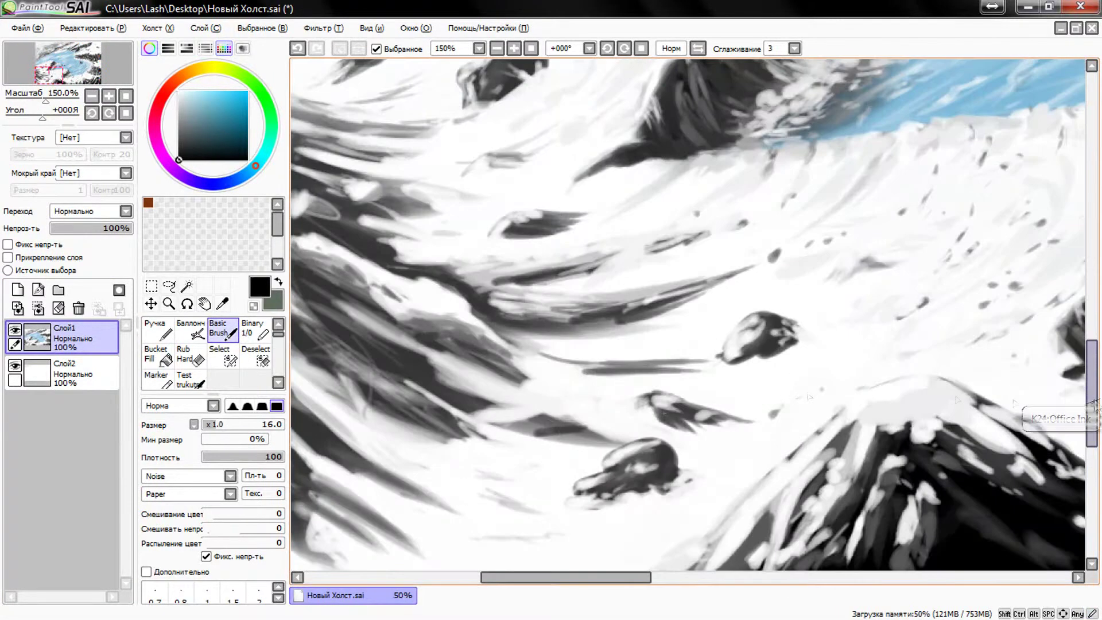
{"action": "left_click_drag", "start_coordinate": [568, 419], "coordinate": [737, 409]}
{"action": "left_click_drag", "start_coordinate": [611, 413], "coordinate": [740, 402]}
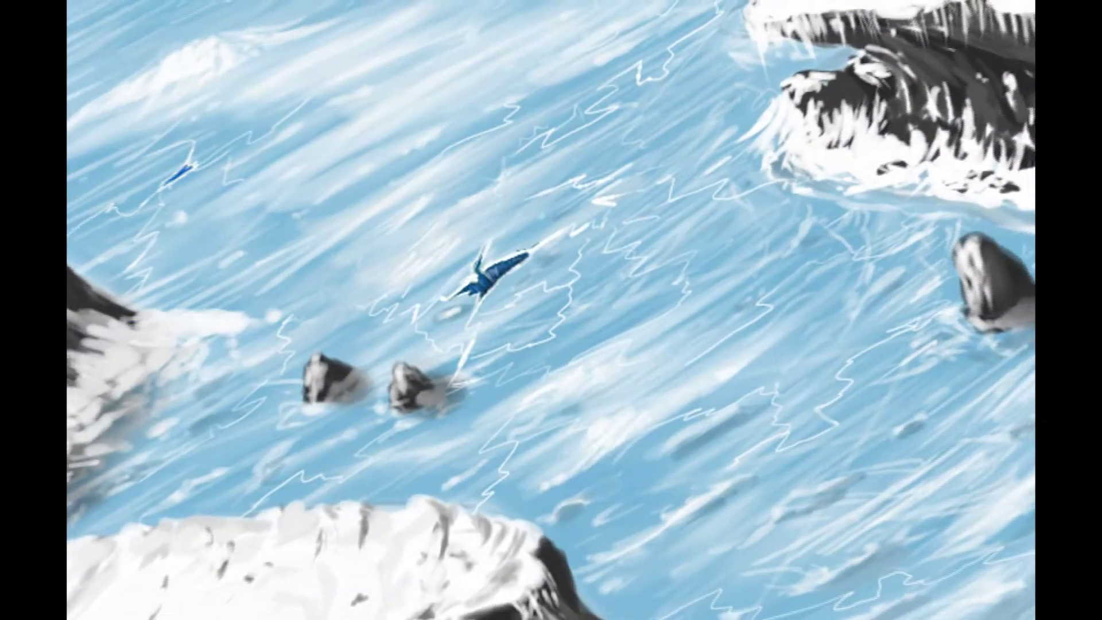